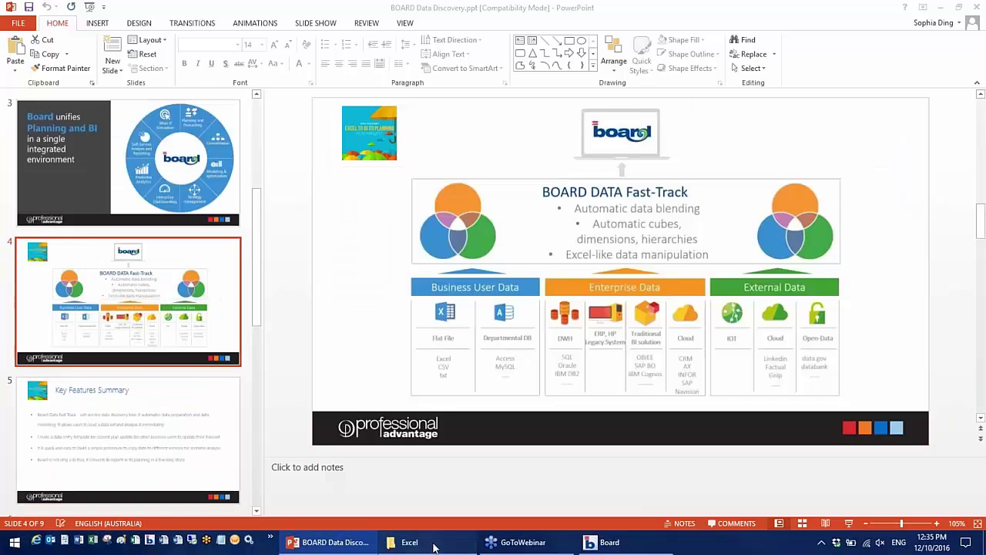
# Open Actual and Current Plan.xlsx in Excel to review its figures, then close Excel
pyautogui.click(157, 182)
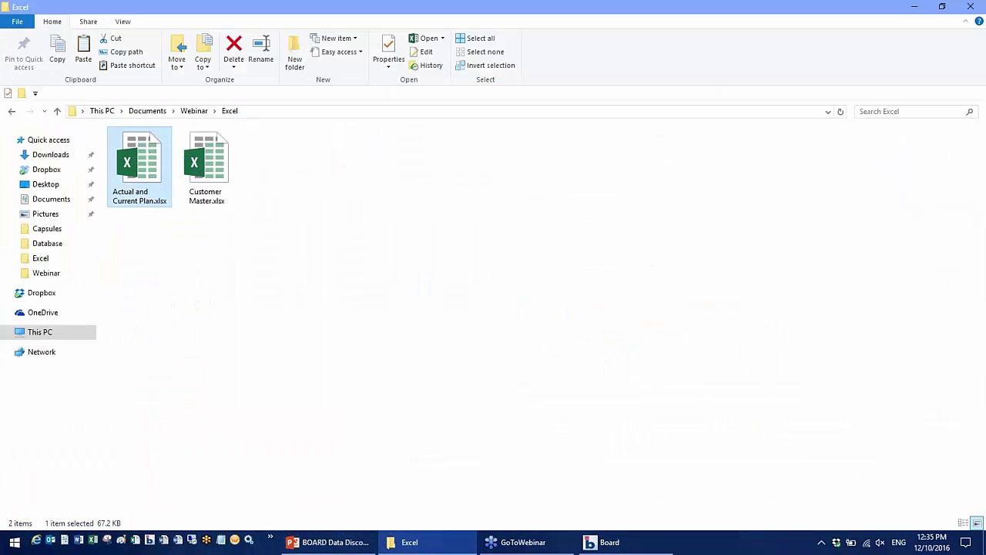
pyautogui.doubleClick(157, 182)
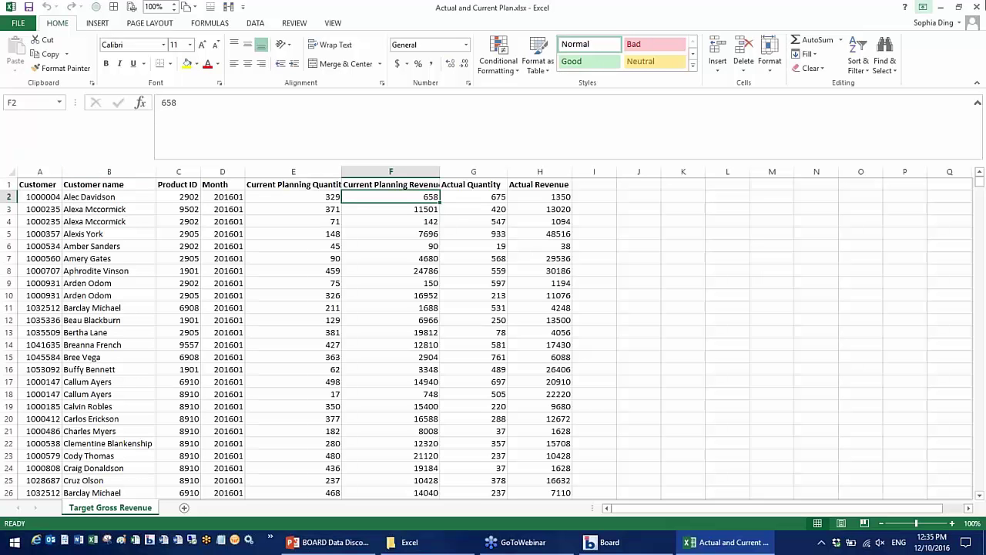
pyautogui.click(975, 7)
pyautogui.click(601, 542)
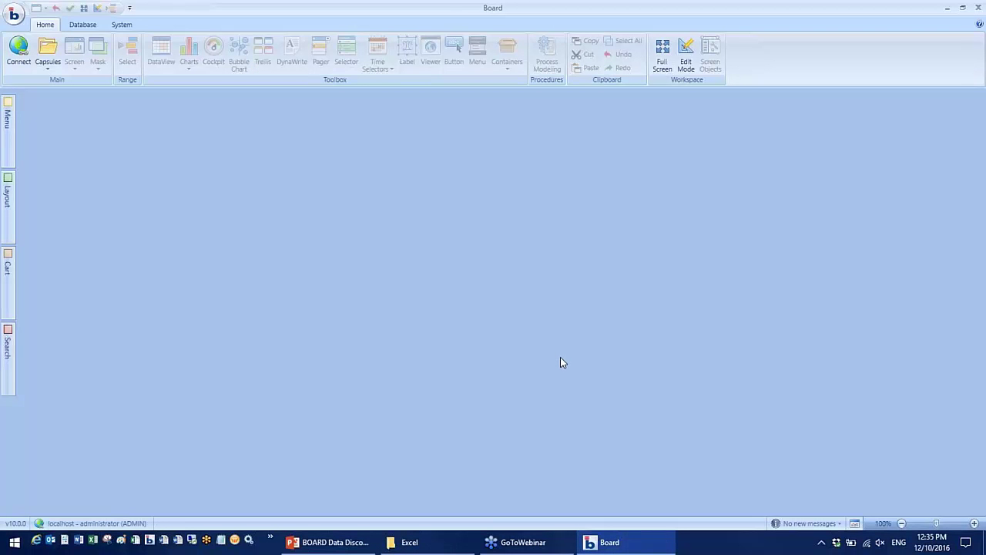
# Start a Data Fast Track load from local file Actual and Current Plan.xlsx into the Demo database
pyautogui.click(13, 14)
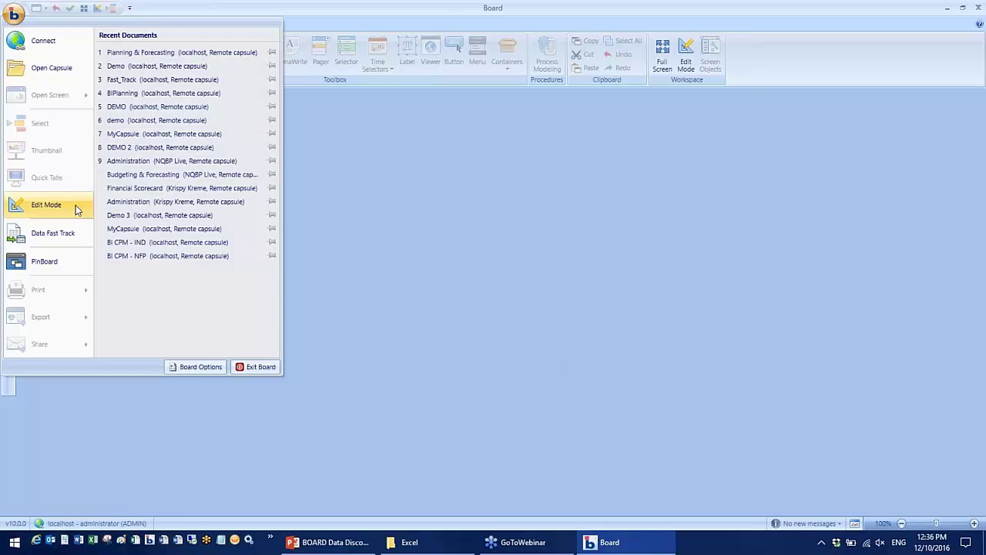
pyautogui.click(68, 236)
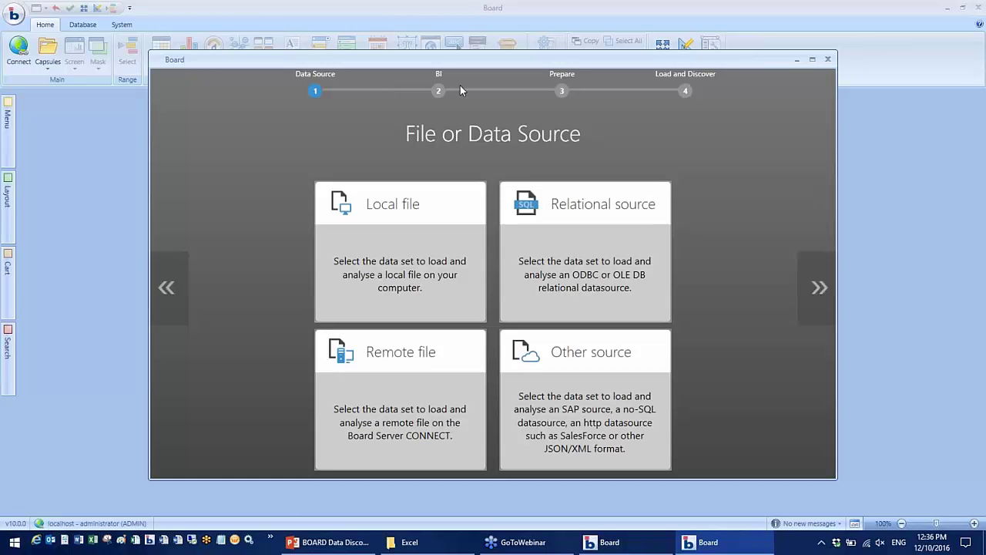
pyautogui.click(416, 238)
pyautogui.click(359, 222)
pyautogui.click(646, 453)
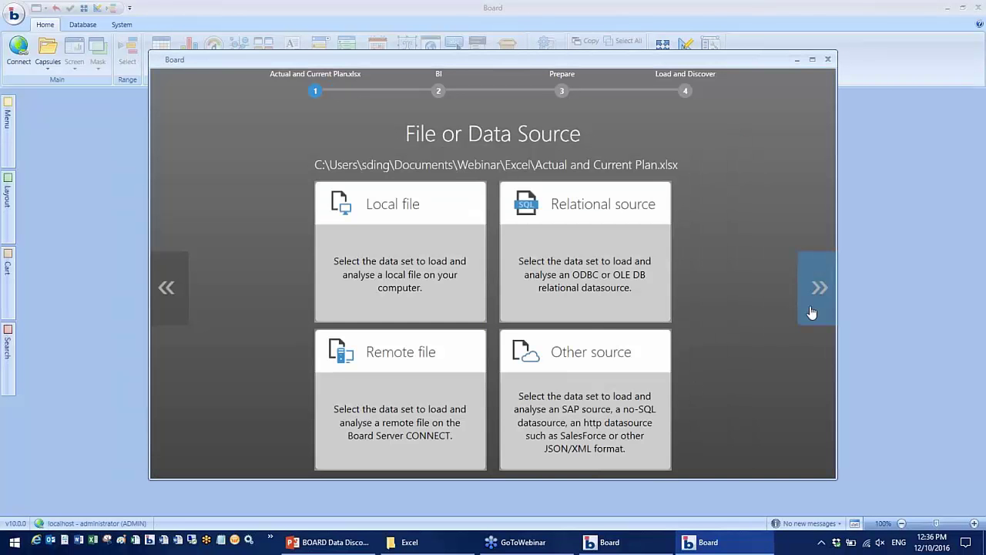
pyautogui.click(816, 288)
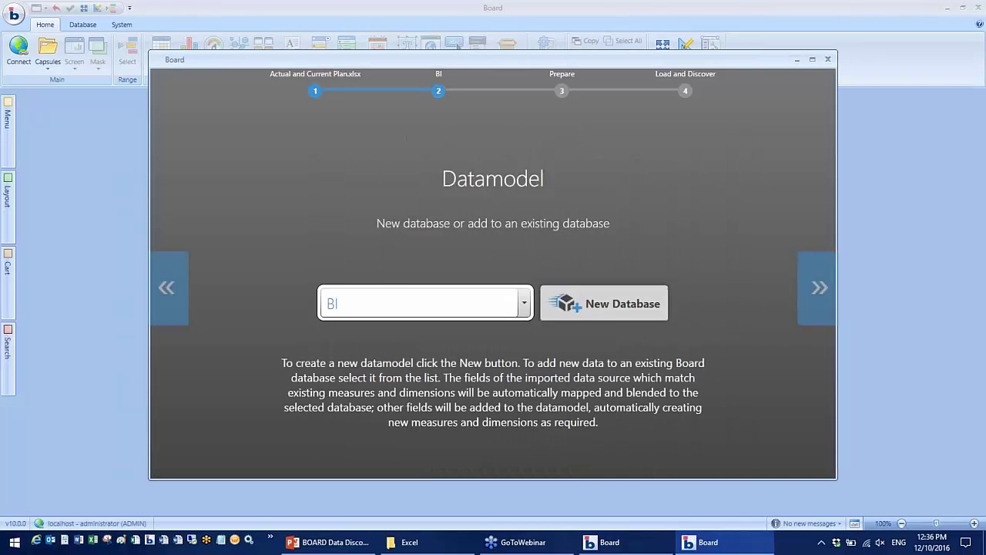
pyautogui.click(522, 306)
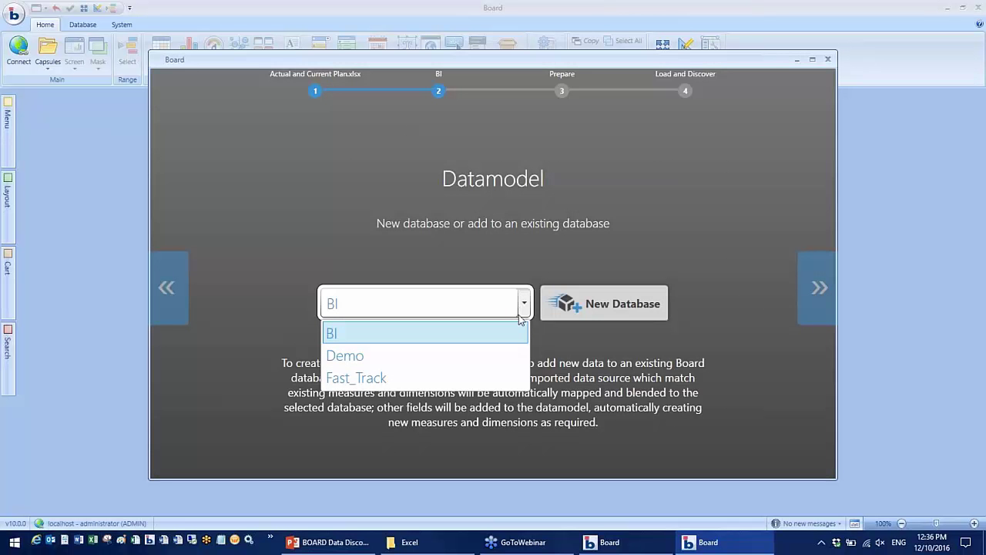
pyautogui.click(455, 356)
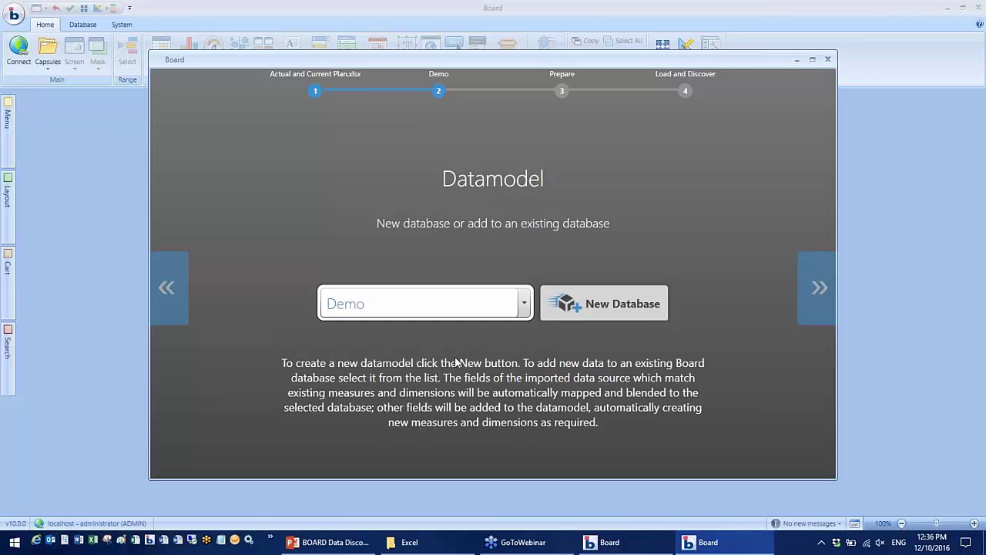
# Advance to Load and Discover and switch off the BigData and Discover options
pyautogui.click(815, 298)
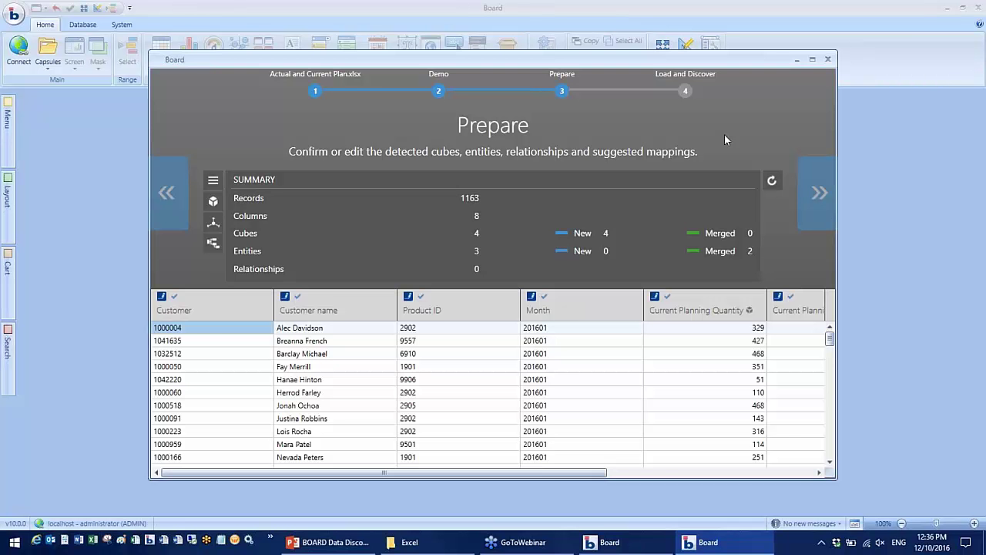
pyautogui.click(816, 194)
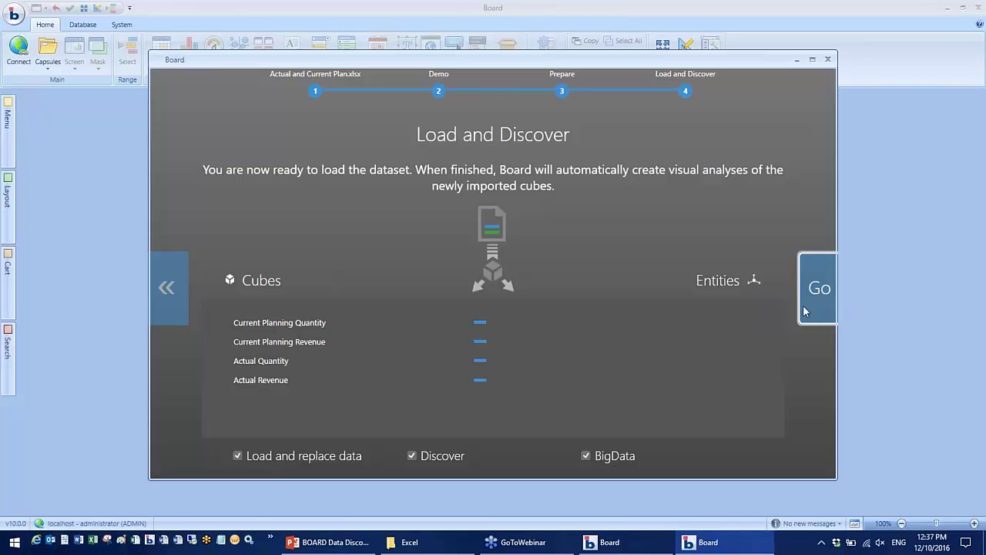
pyautogui.click(585, 456)
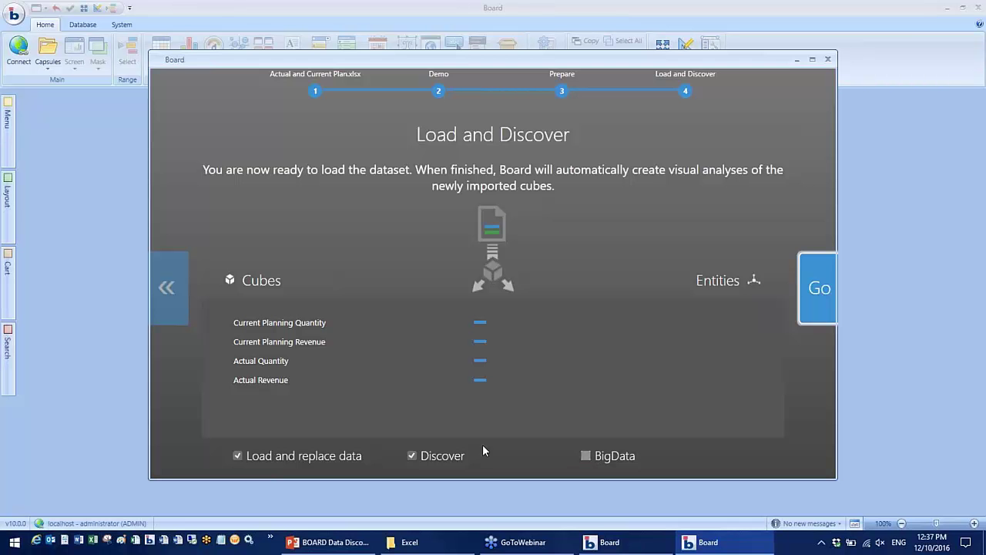
pyautogui.click(411, 456)
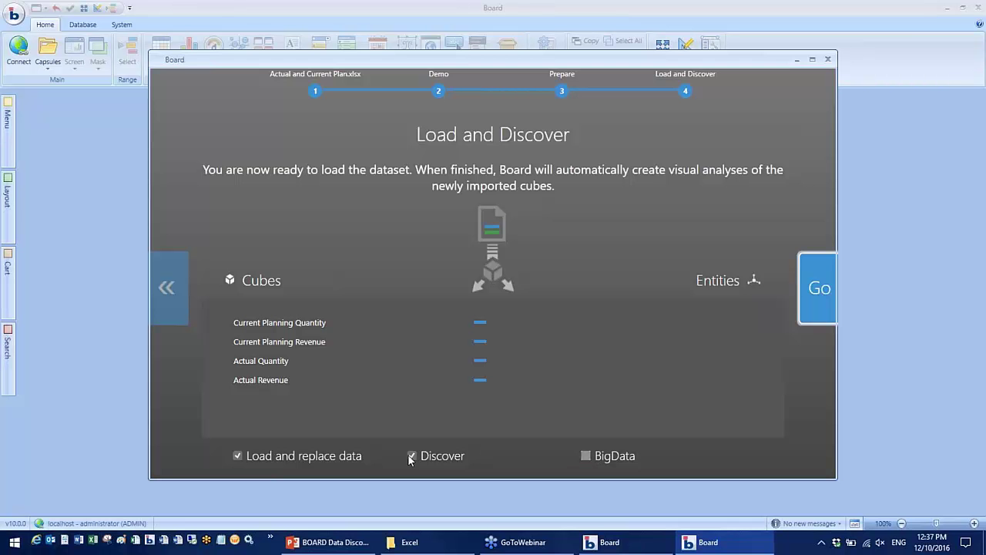
# Load the four cubes into Demo, then open the Demo.cpsx capsule
pyautogui.click(815, 290)
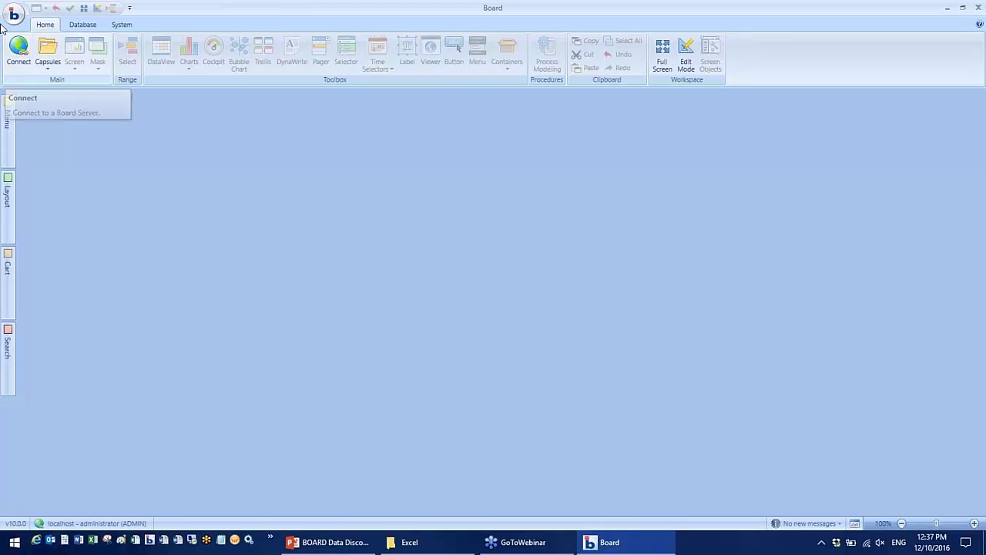
pyautogui.click(48, 52)
pyautogui.click(461, 204)
pyautogui.click(532, 403)
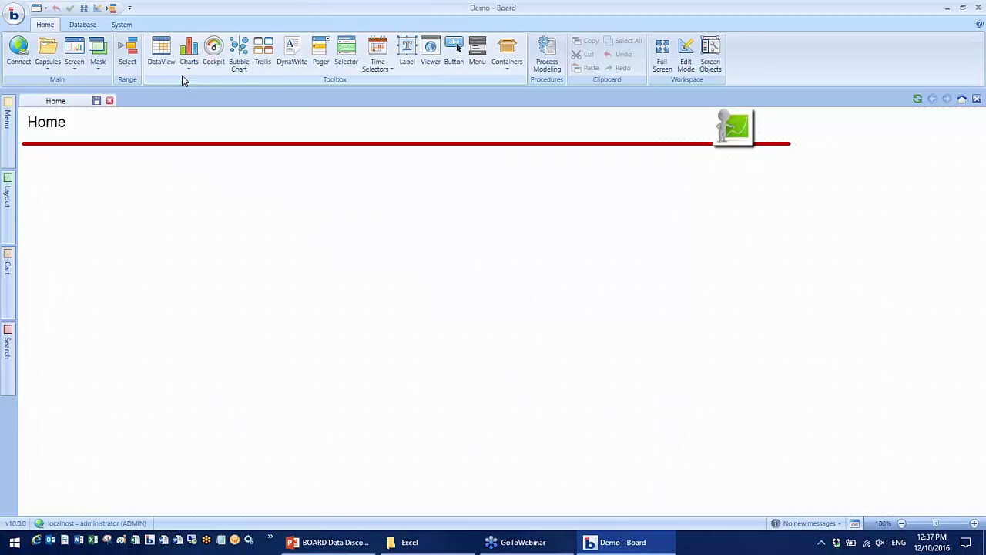
# Place a new DataView on the Home screen and enlarge it
pyautogui.click(44, 170)
pyautogui.click(396, 306)
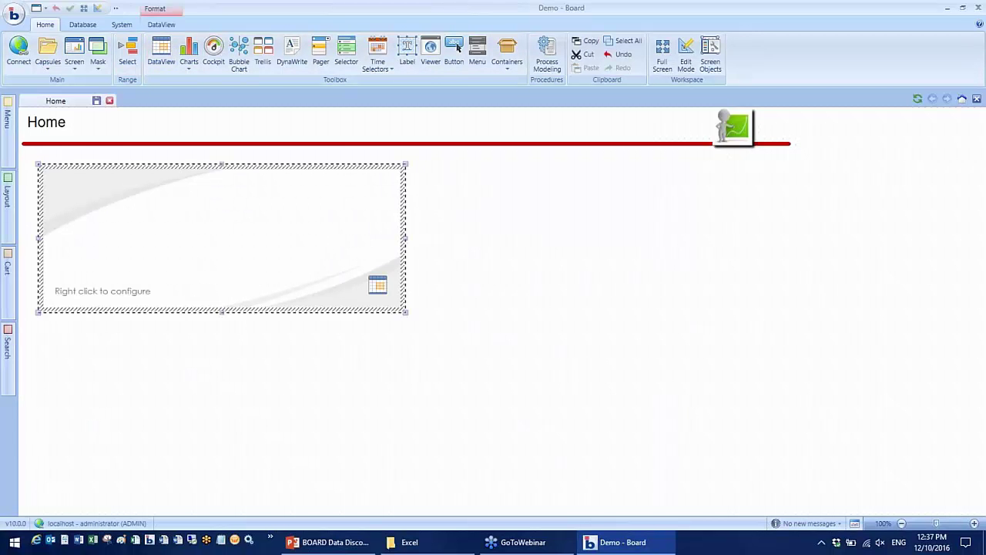
pyautogui.moveTo(400, 310)
pyautogui.mouseDown()
pyautogui.moveTo(503, 452)
pyautogui.moveTo(473, 480)
pyautogui.mouseUp()
# Add Current Planning Revenue and Actual Revenue data blocks to the DataView layout
pyautogui.rightClick(324, 326)
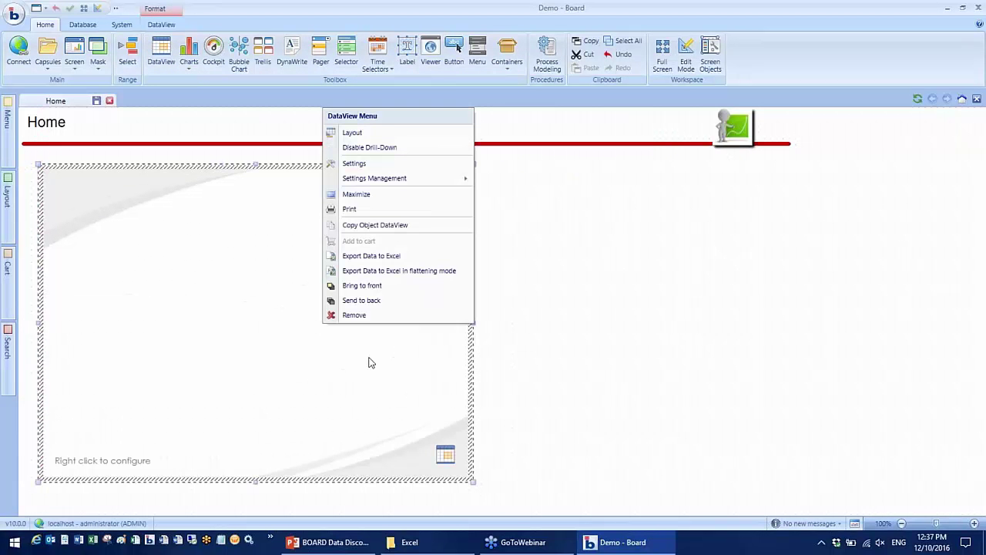
pyautogui.click(406, 136)
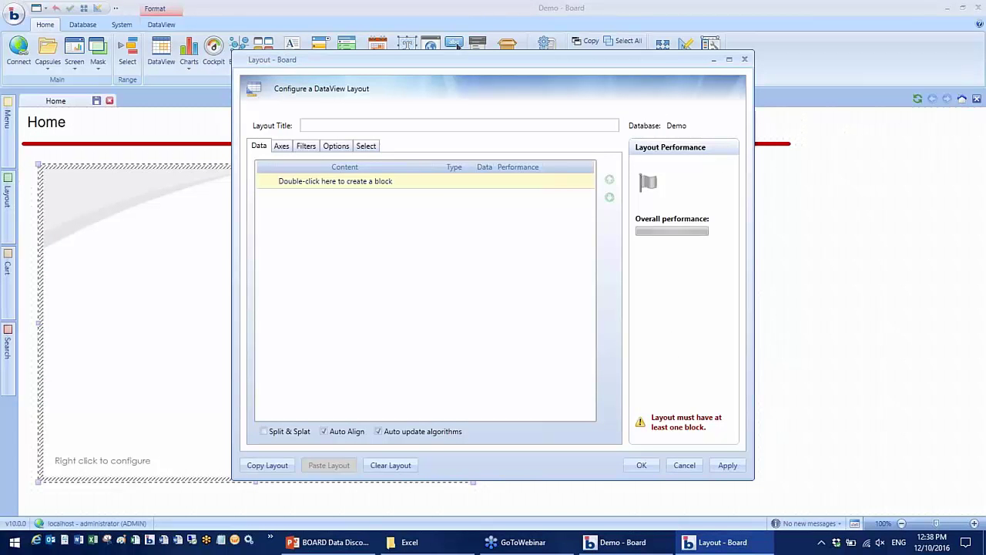
pyautogui.click(368, 182)
pyautogui.click(610, 197)
pyautogui.click(649, 194)
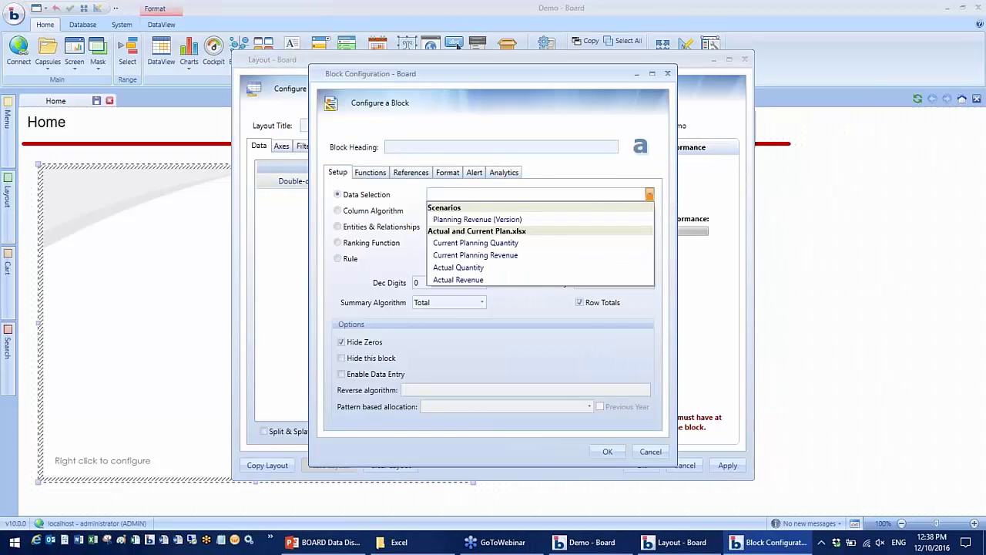
pyautogui.click(565, 255)
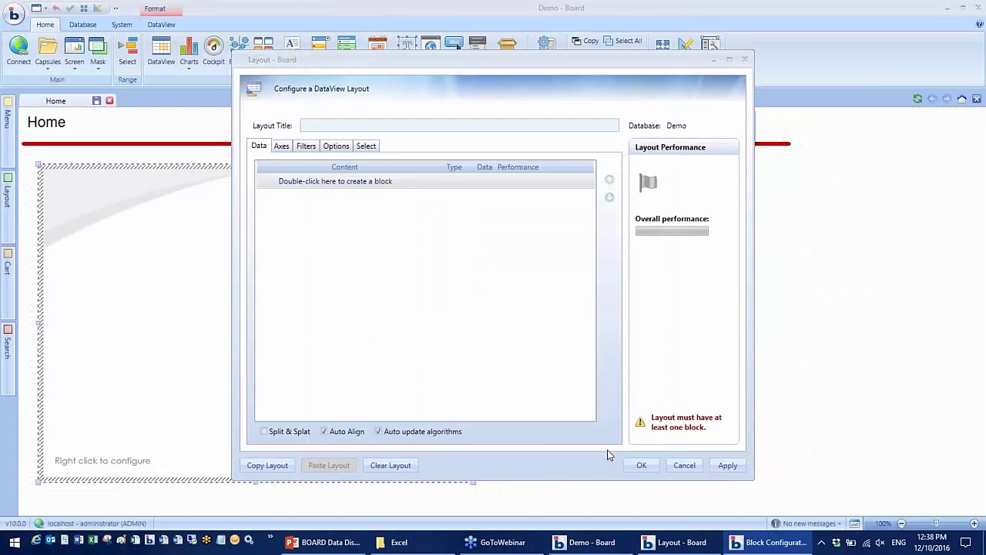
pyautogui.doubleClick(380, 195)
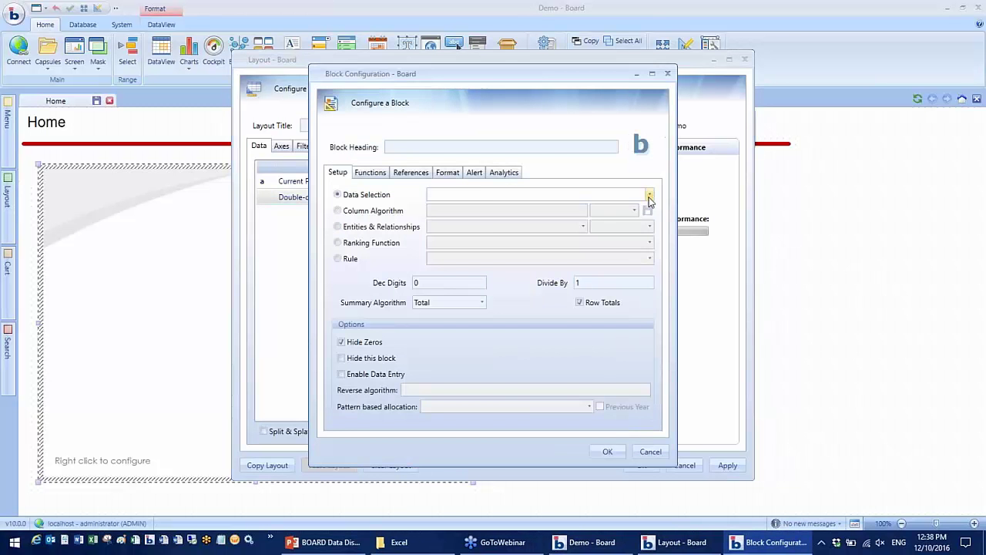
pyautogui.click(650, 195)
pyautogui.click(493, 281)
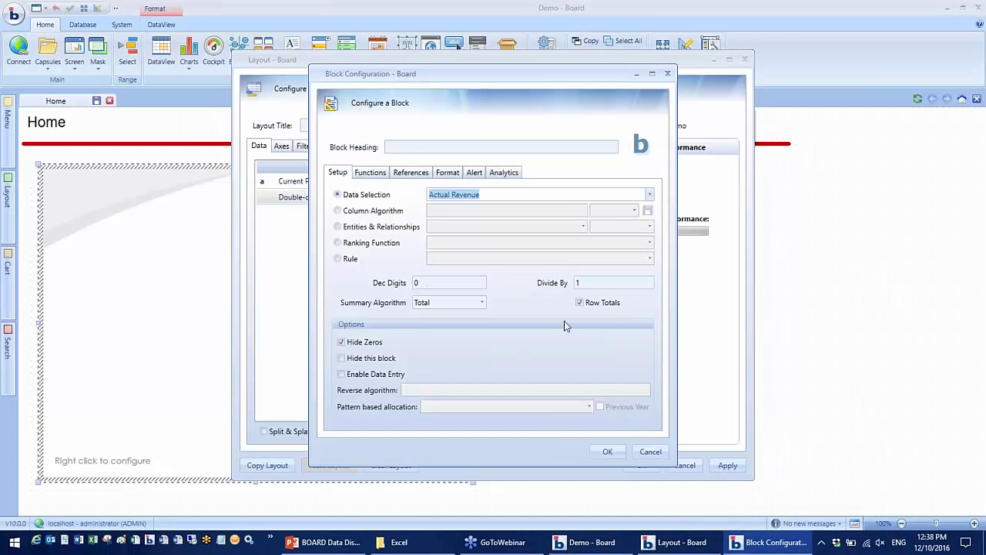
pyautogui.click(605, 452)
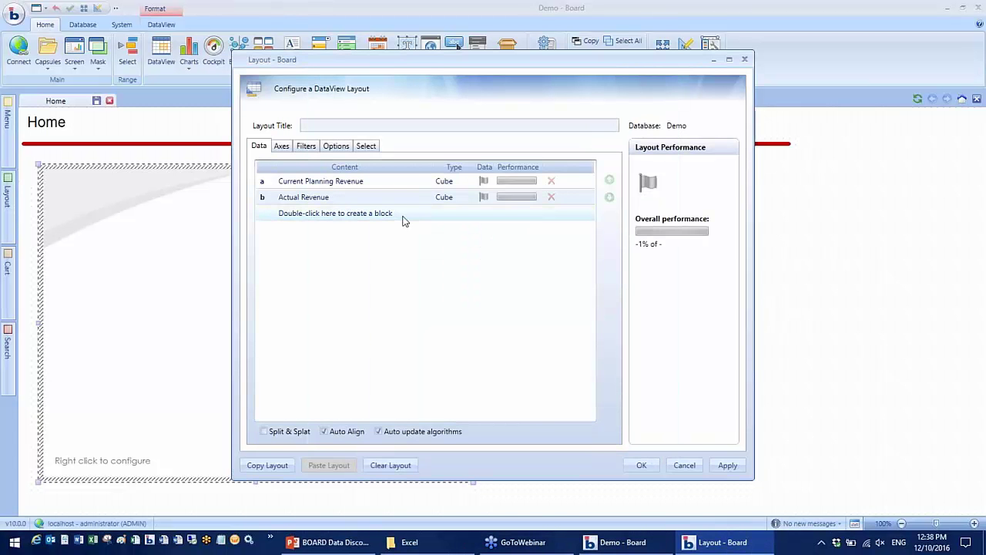
# Add a calculated 'Variance' block (b-a) flagged with coloured circles, thresholds reversed
pyautogui.doubleClick(402, 220)
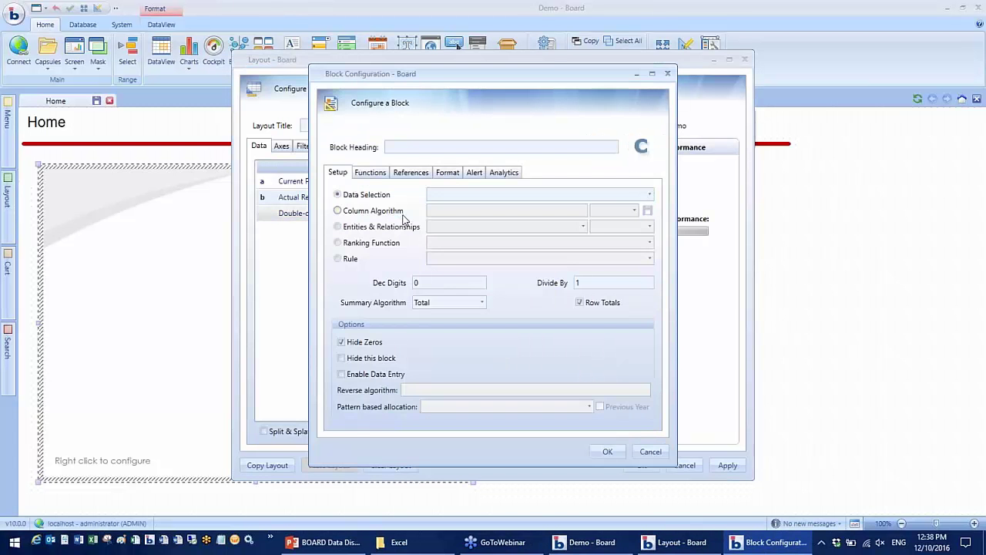
pyautogui.click(418, 149)
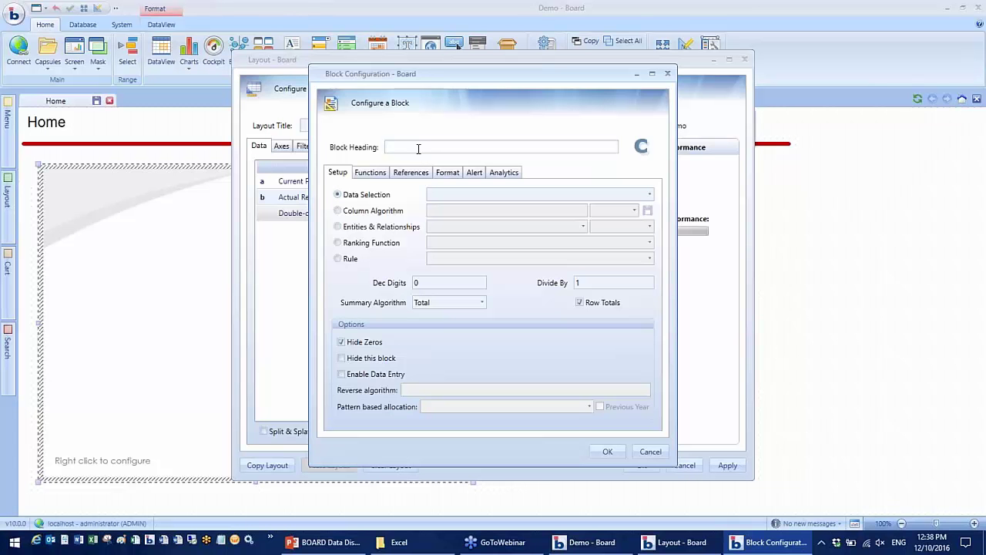
pyautogui.write('Variance')
pyautogui.click(337, 210)
pyautogui.click(506, 212)
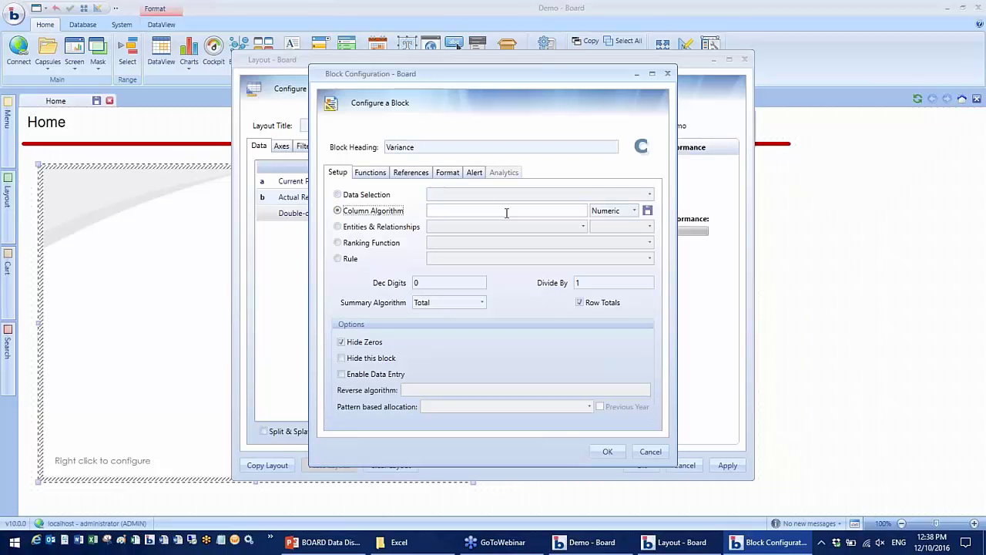
pyautogui.write('b-a')
pyautogui.click(476, 176)
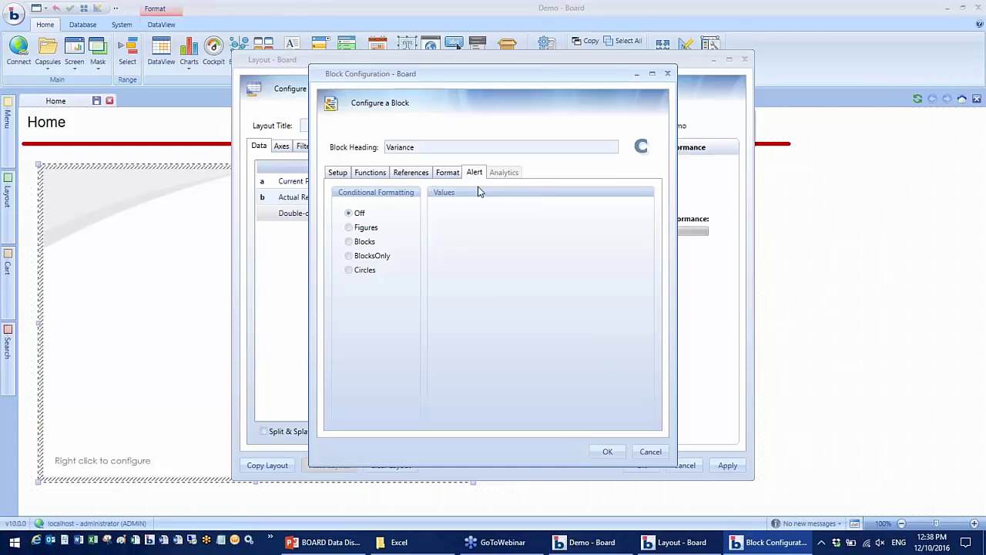
pyautogui.click(367, 276)
pyautogui.click(467, 233)
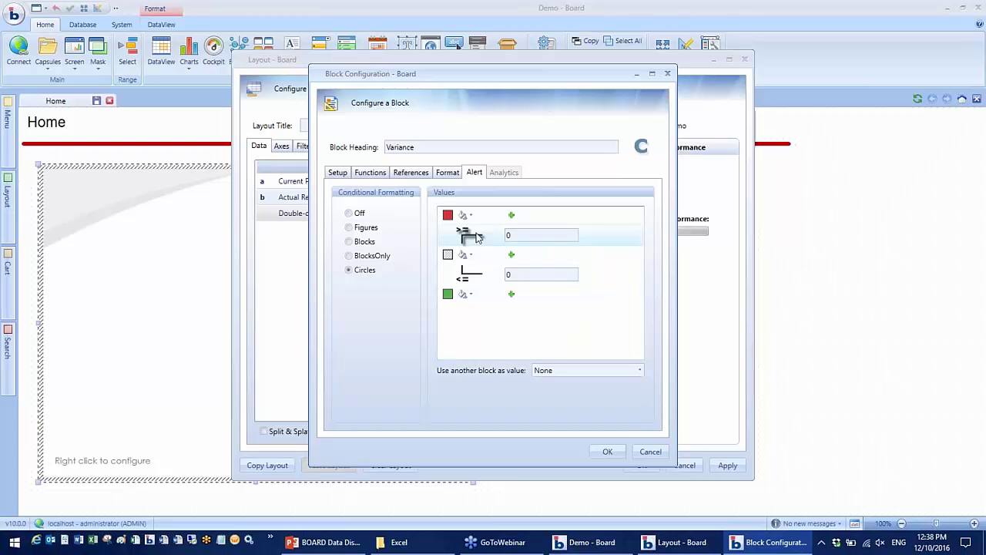
pyautogui.click(609, 453)
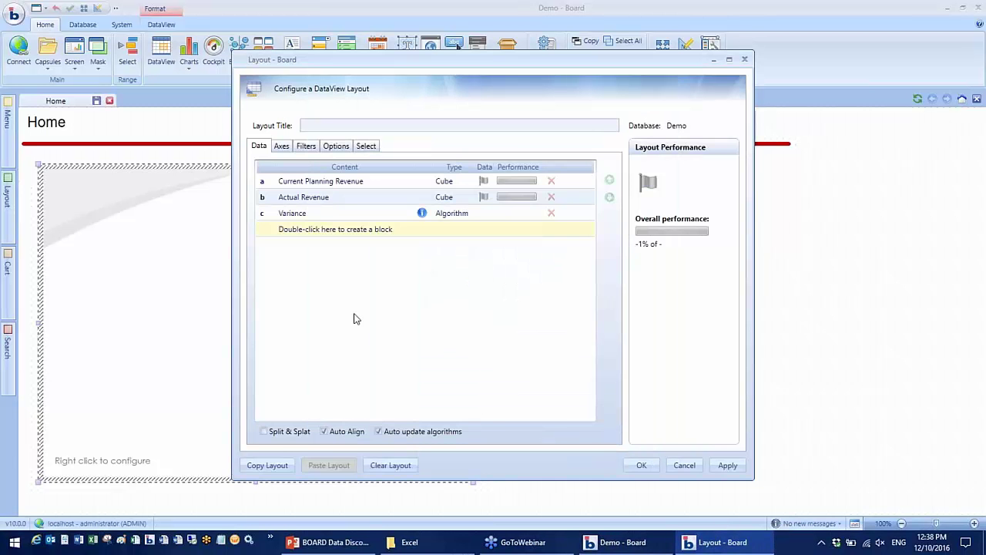
# Put Customer on the rows, copy the layout, and confirm the DataView
pyautogui.click(281, 146)
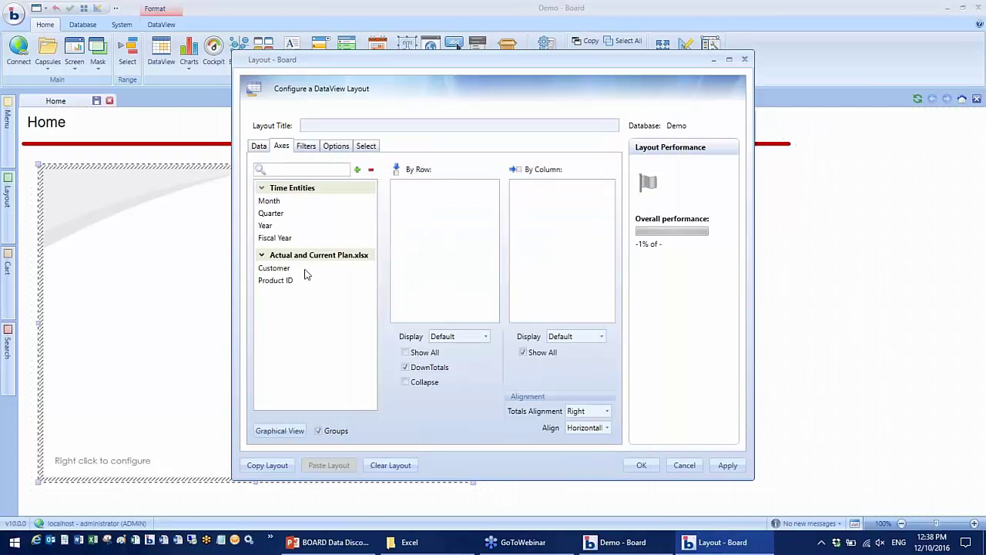
pyautogui.moveTo(303, 269); pyautogui.dragTo(427, 233)
pyautogui.click(260, 148)
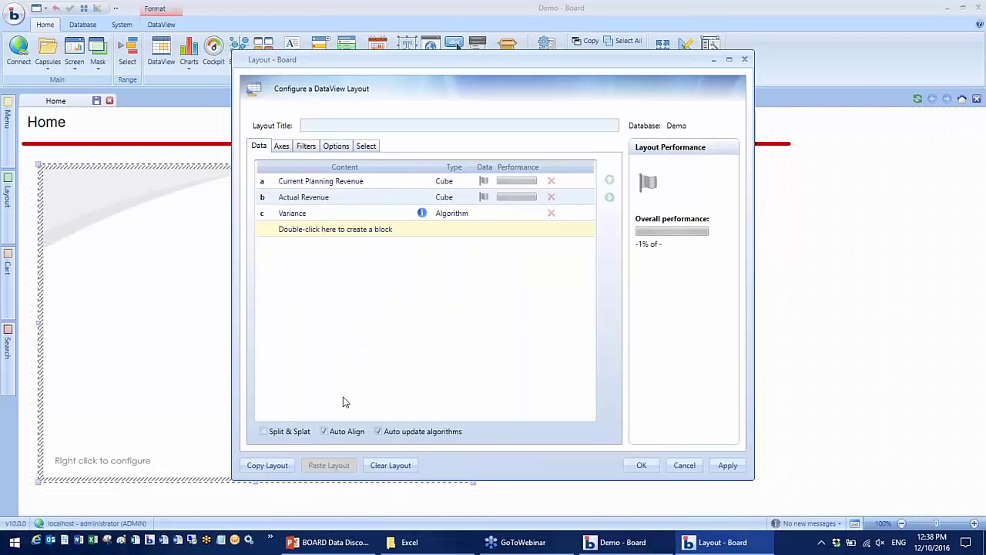
pyautogui.click(285, 463)
pyautogui.click(641, 466)
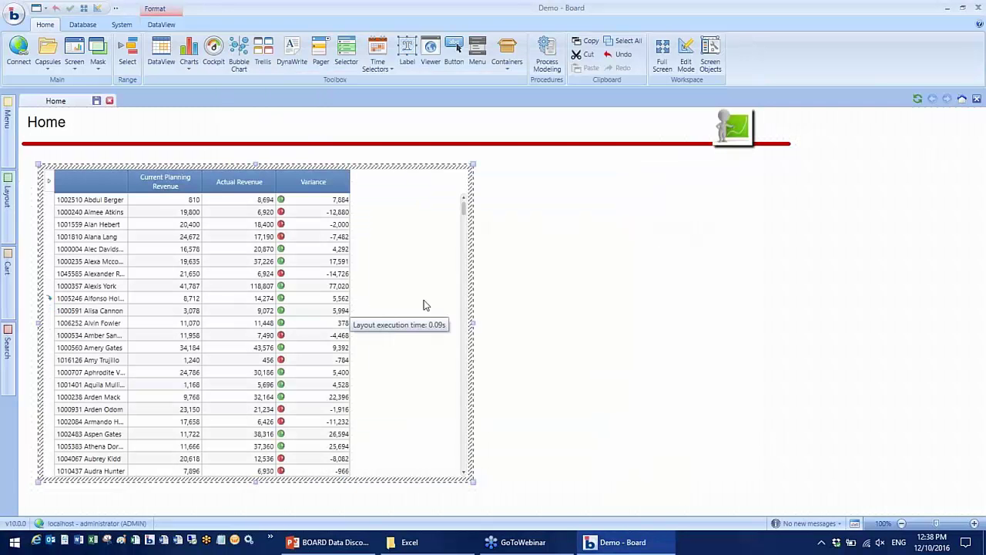
# Preview the finished customer table, then pick Treemap from the Charts dropdown
pyautogui.press('F11')
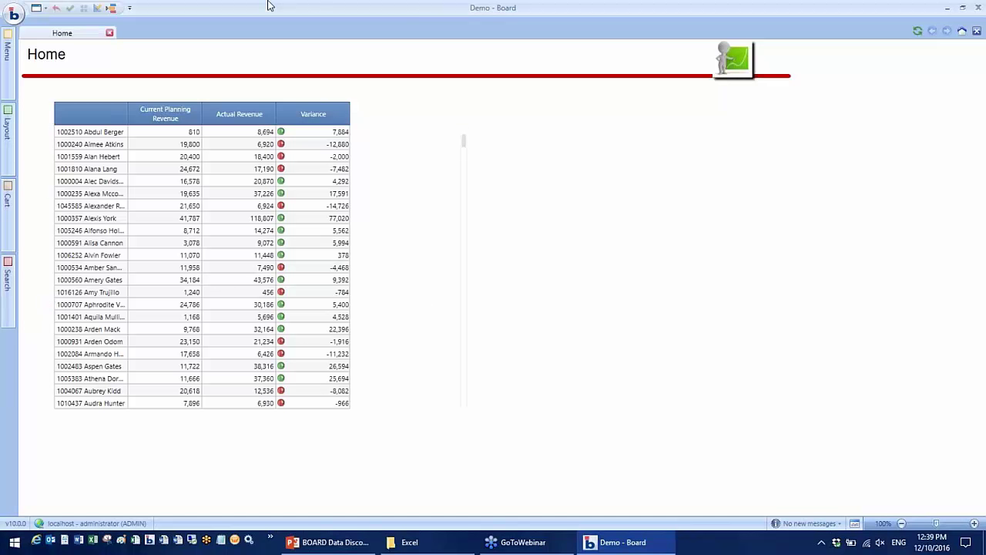
pyautogui.moveTo(268, 5)
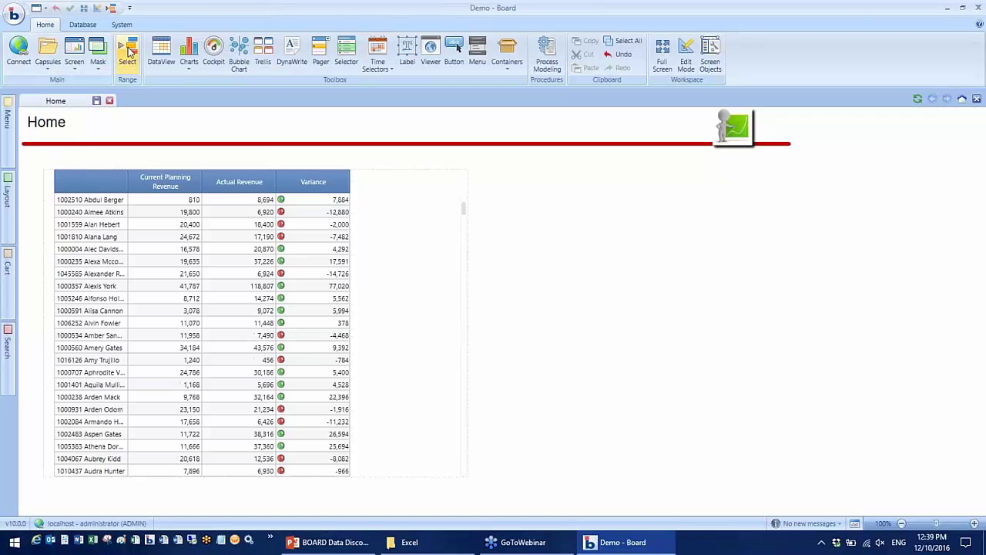
pyautogui.click(188, 67)
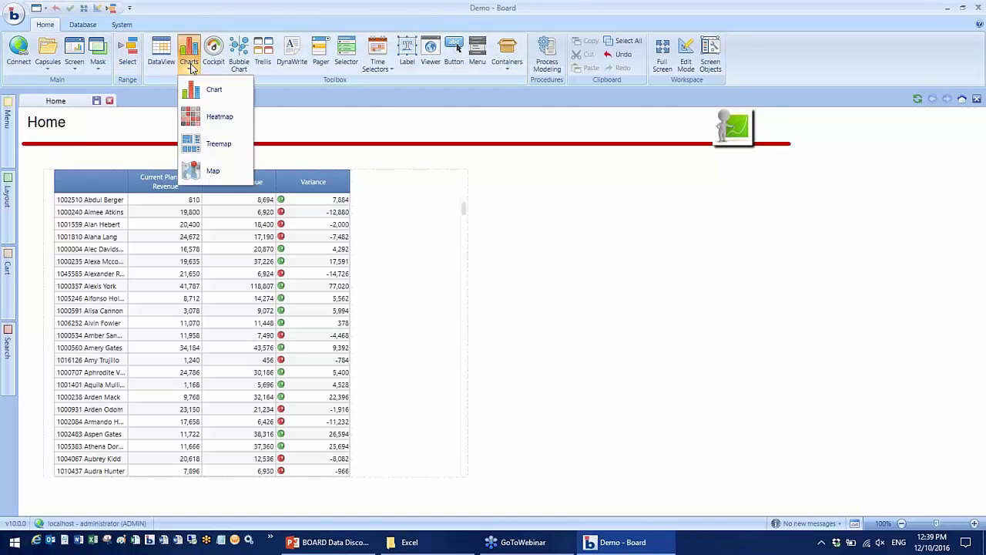
pyautogui.click(223, 145)
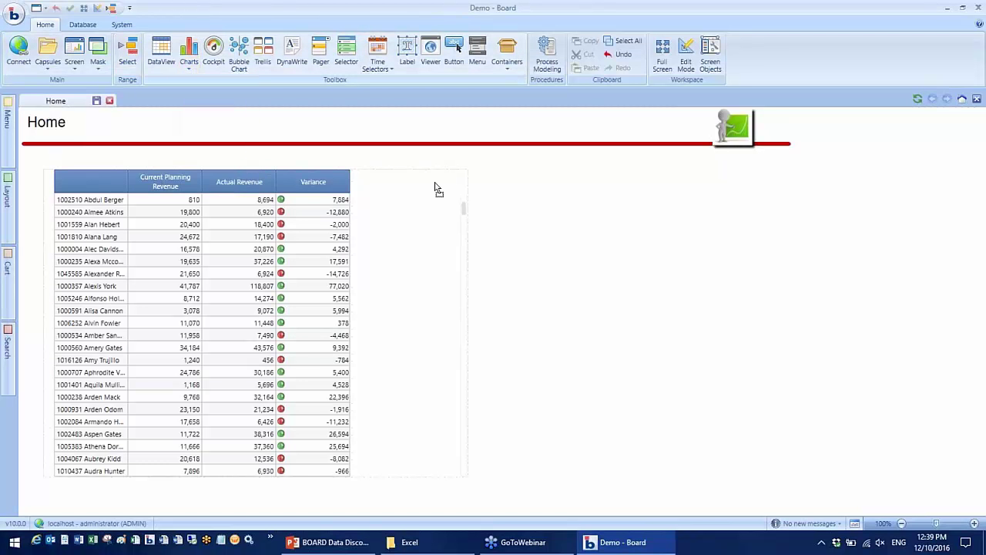
# Place the treemap right of the table and paste the copied layout into it
pyautogui.click(494, 183)
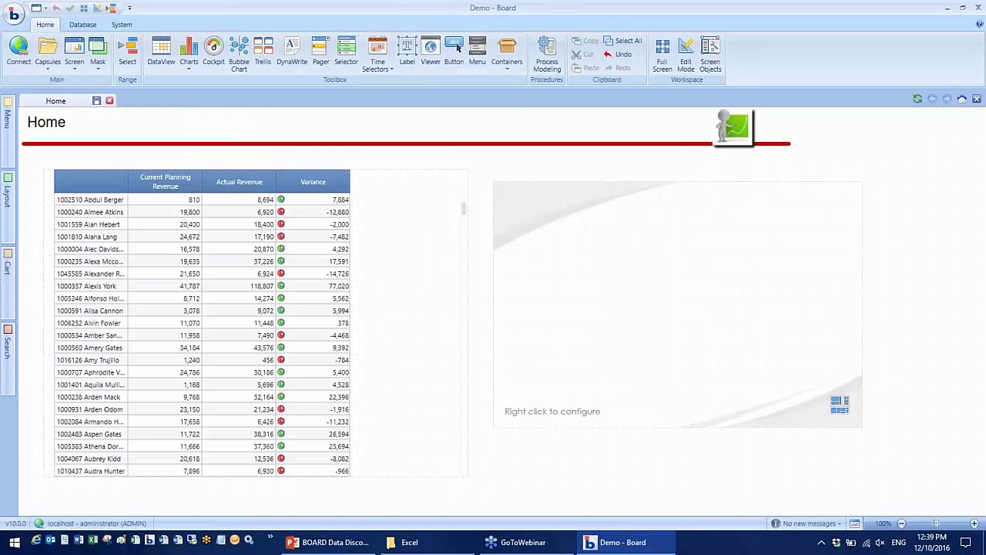
pyautogui.click(608, 257)
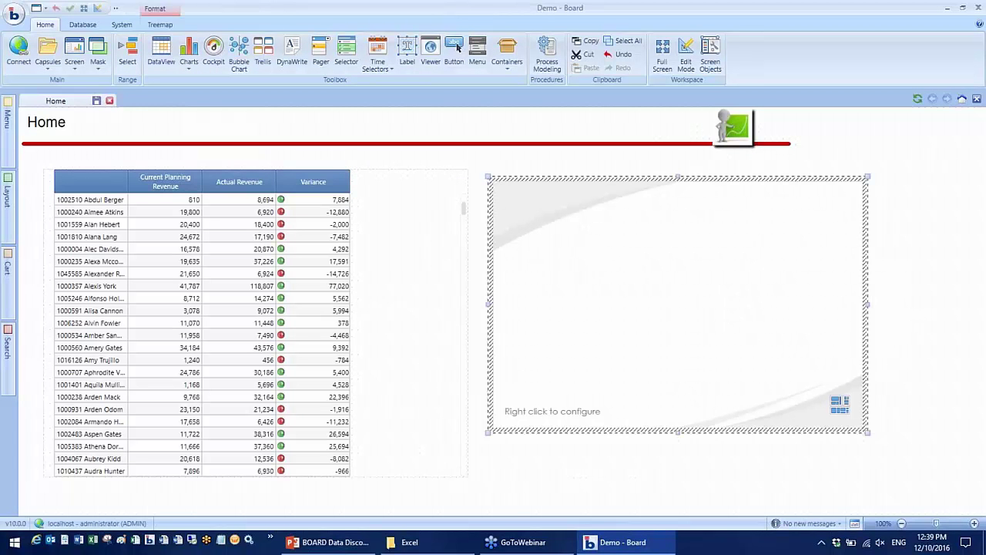
pyautogui.rightClick(608, 257)
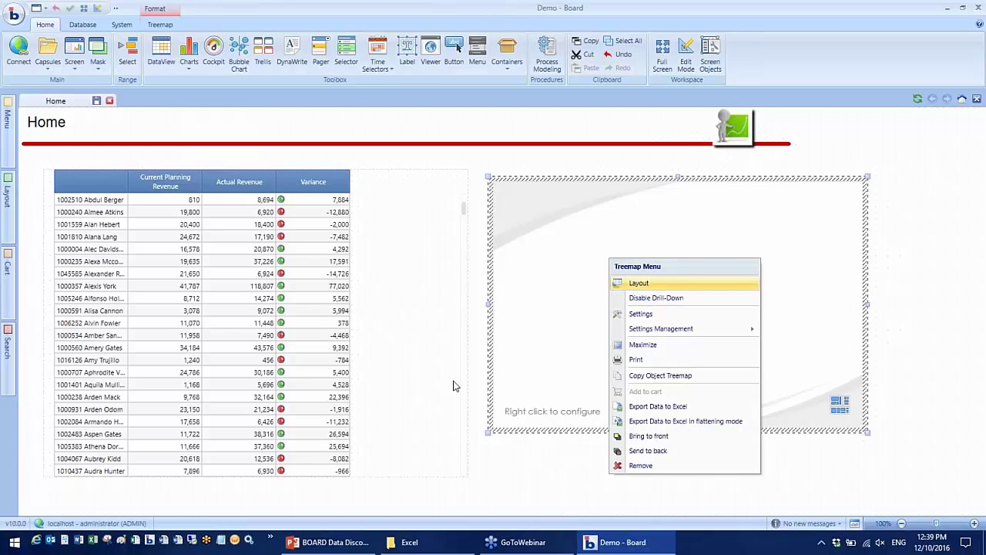
pyautogui.click(639, 283)
pyautogui.click(335, 466)
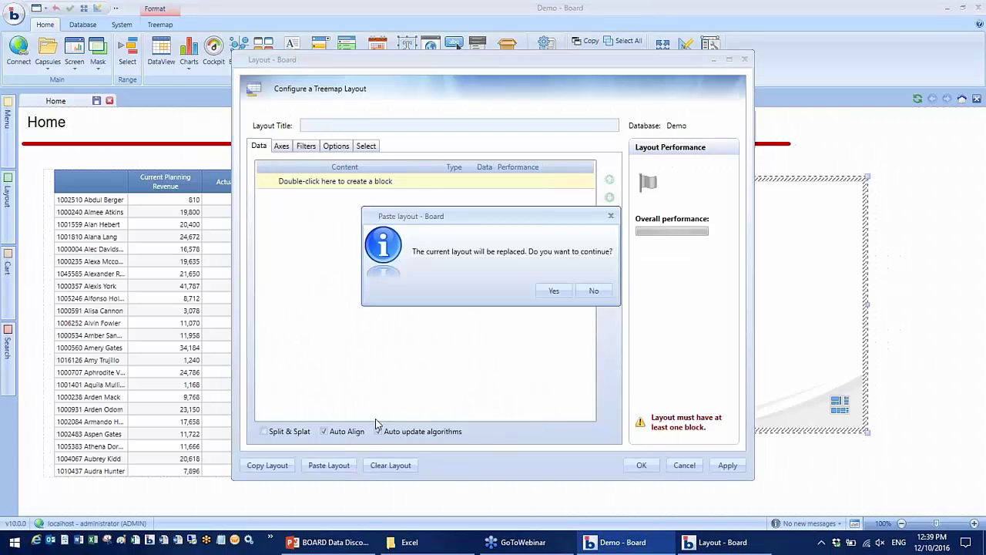
pyautogui.click(554, 290)
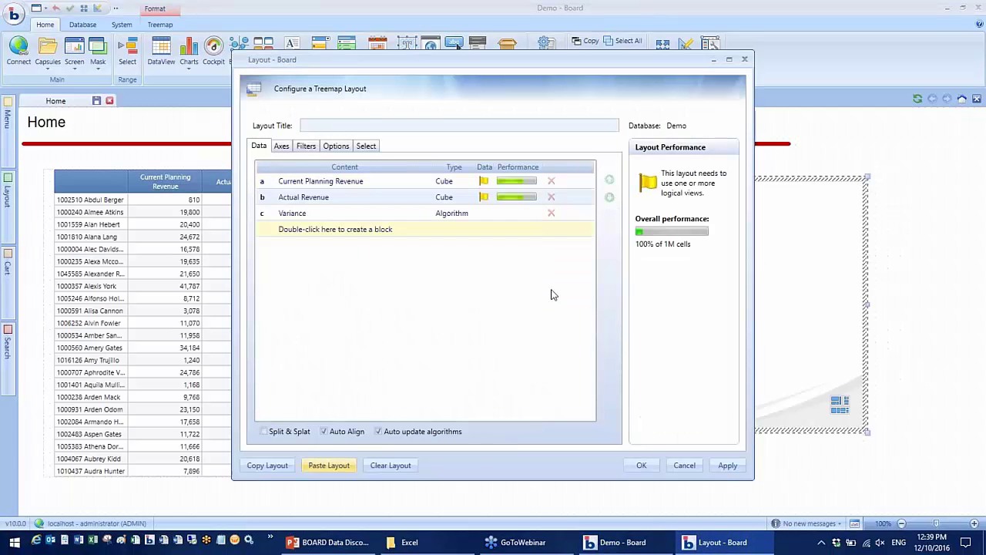
# Size the treemap by Current Planning and Actual Revenue and colour it by Variance
pyautogui.click(335, 146)
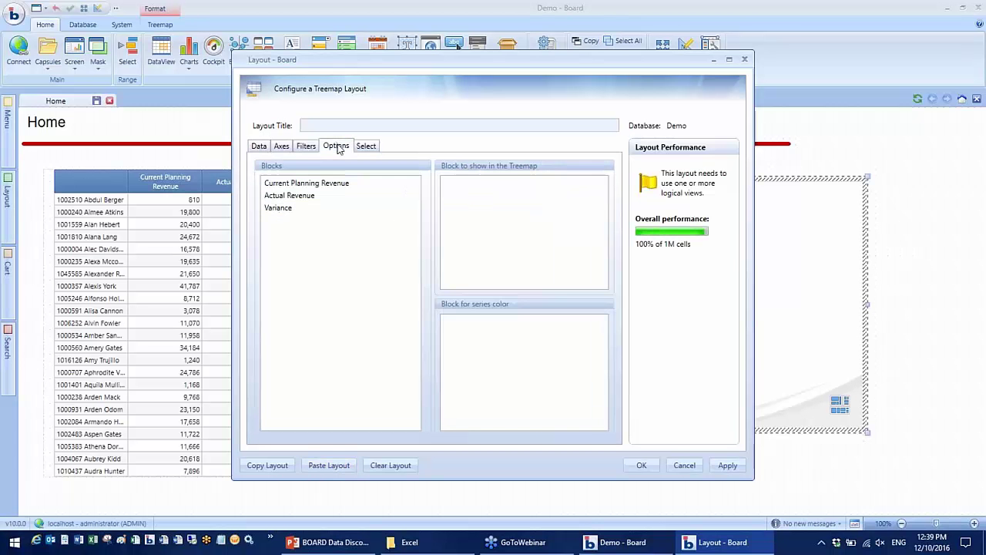
pyautogui.click(341, 188)
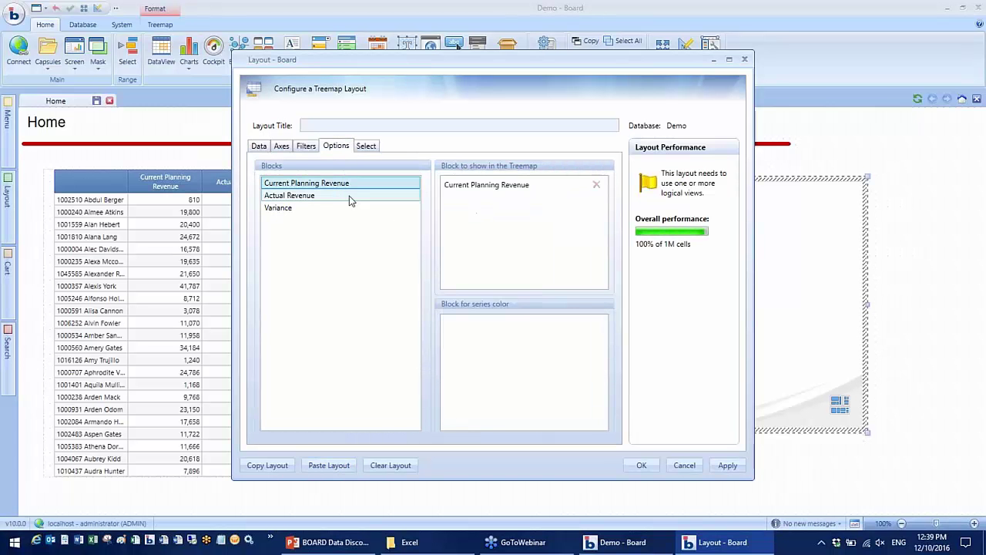
pyautogui.moveTo(337, 197); pyautogui.dragTo(493, 224)
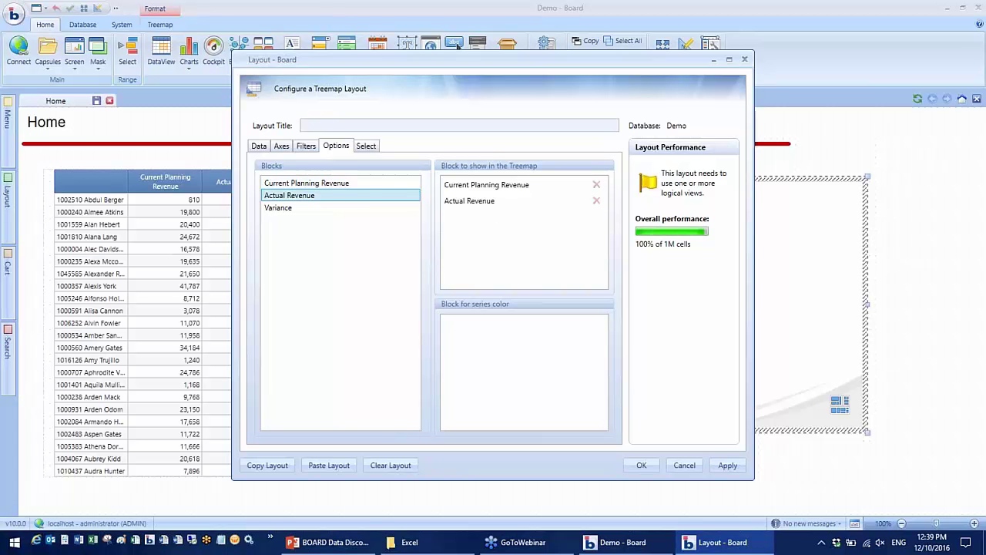
pyautogui.moveTo(286, 210); pyautogui.dragTo(537, 383)
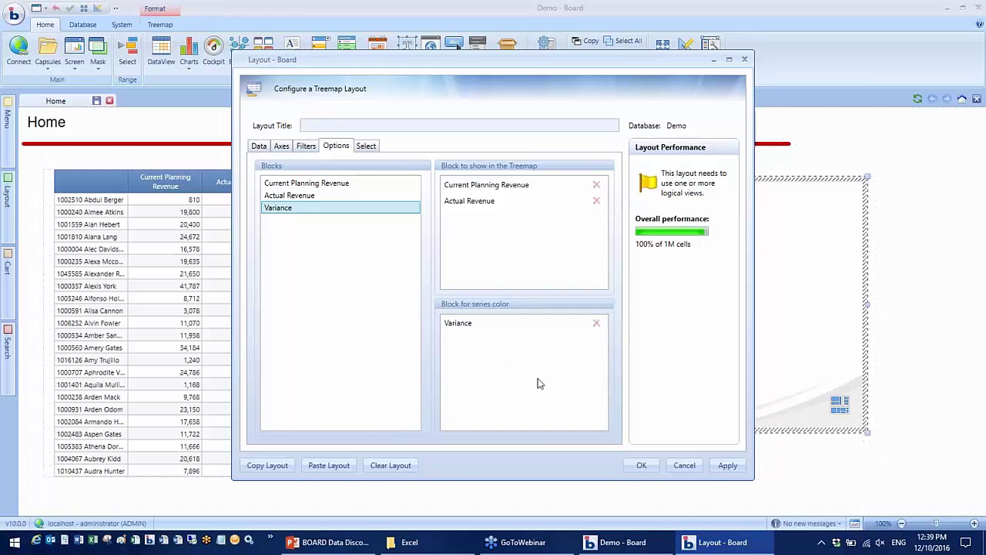
pyautogui.click(642, 465)
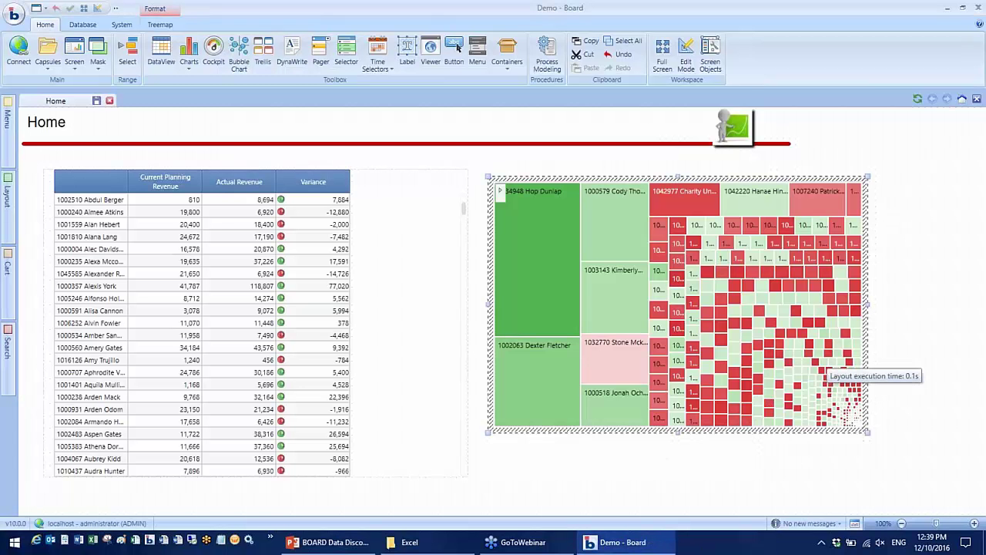
pyautogui.moveTo(746, 351)
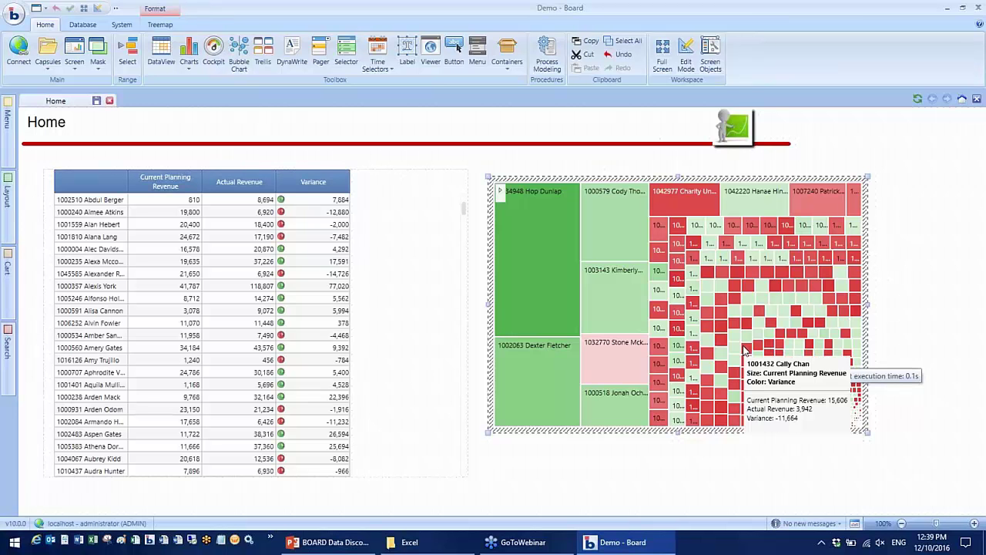
pyautogui.moveTo(617, 329)
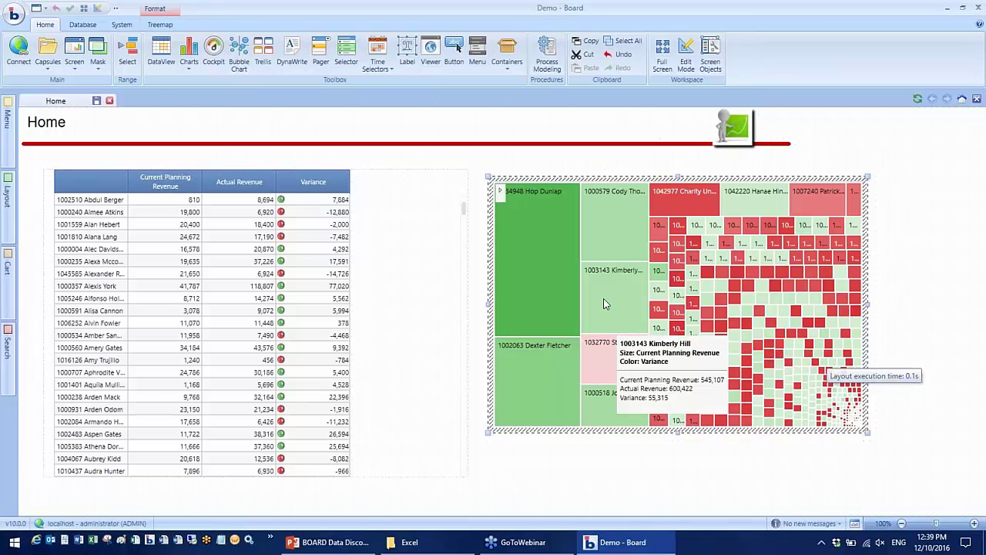
pyautogui.press('F11')
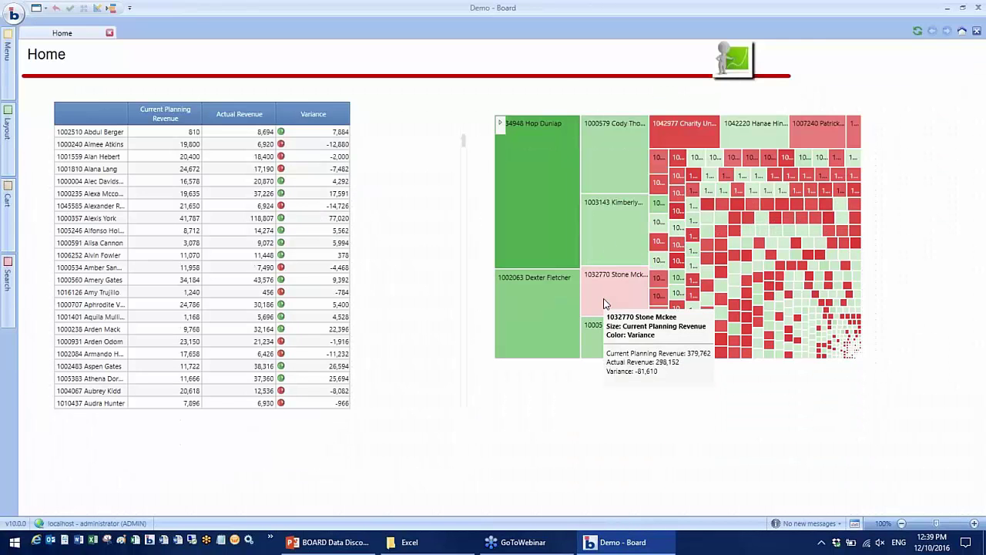
pyautogui.moveTo(691, 337)
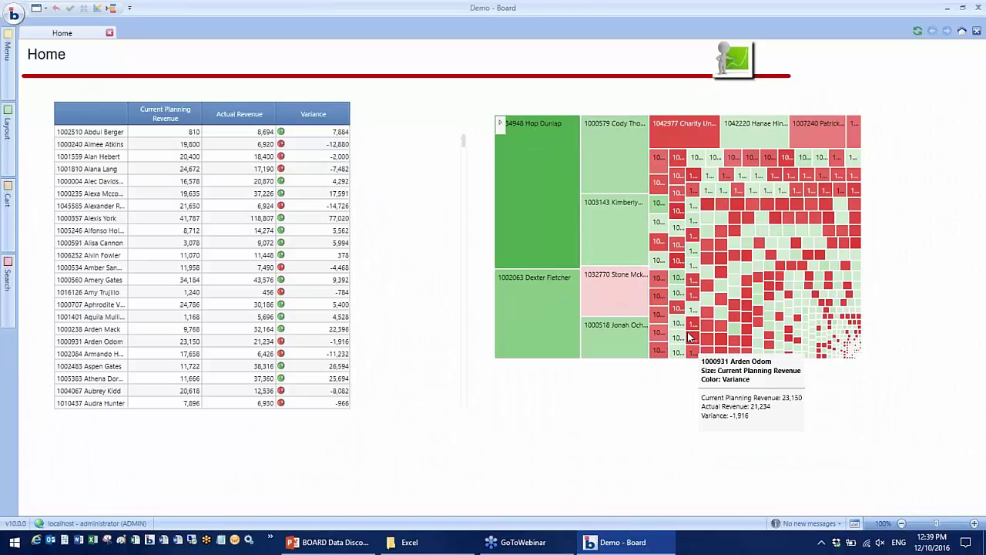
pyautogui.click(542, 194)
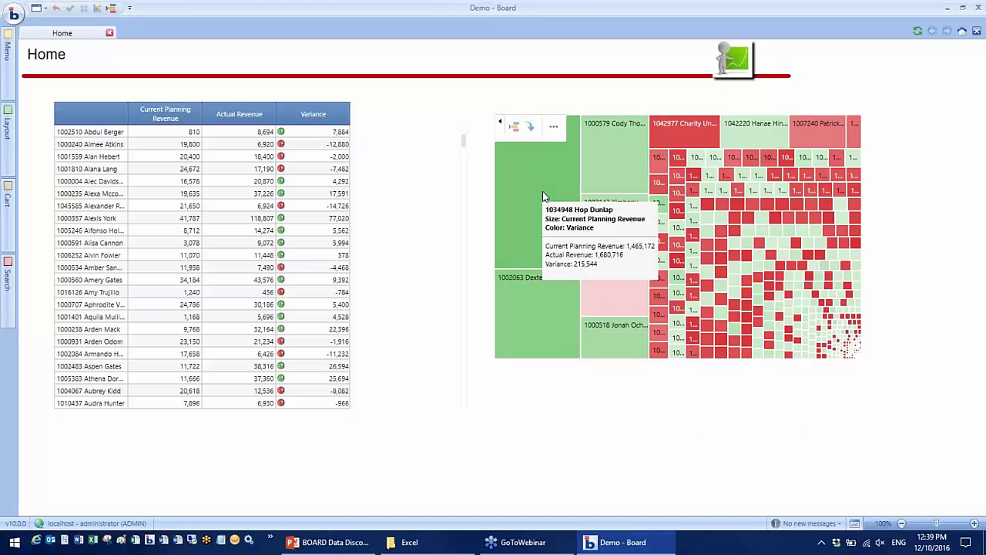
pyautogui.click(529, 127)
pyautogui.click(407, 296)
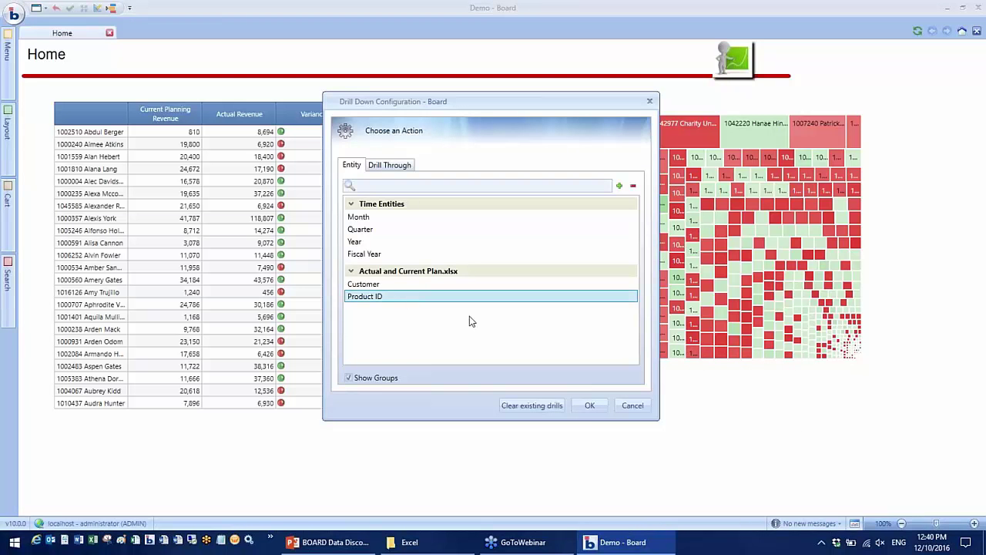
pyautogui.click(589, 406)
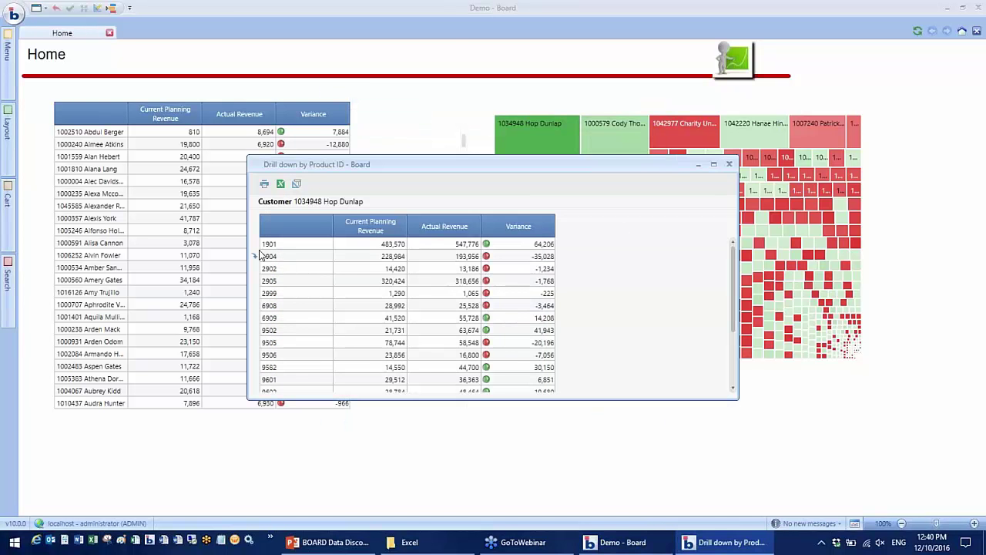
pyautogui.click(255, 245)
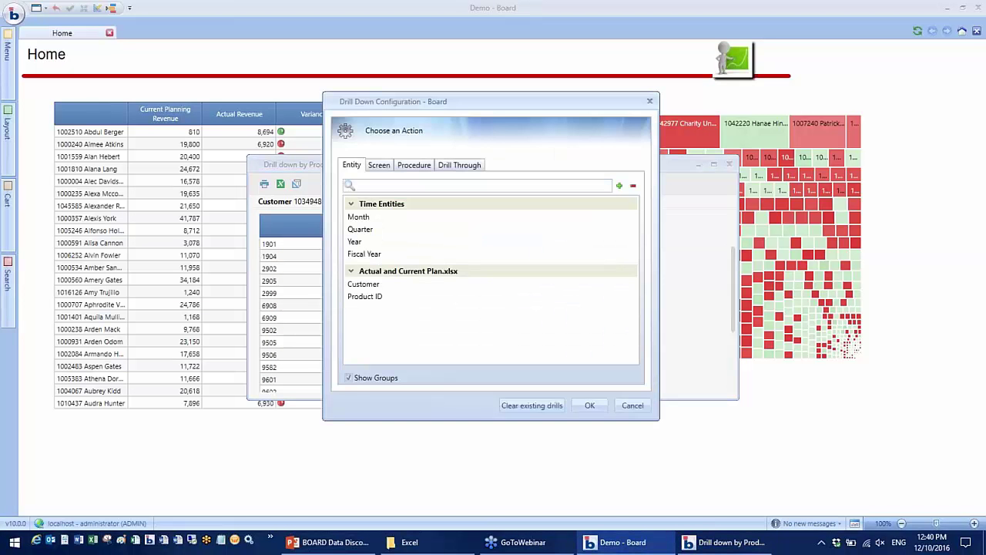
pyautogui.click(399, 220)
pyautogui.click(593, 403)
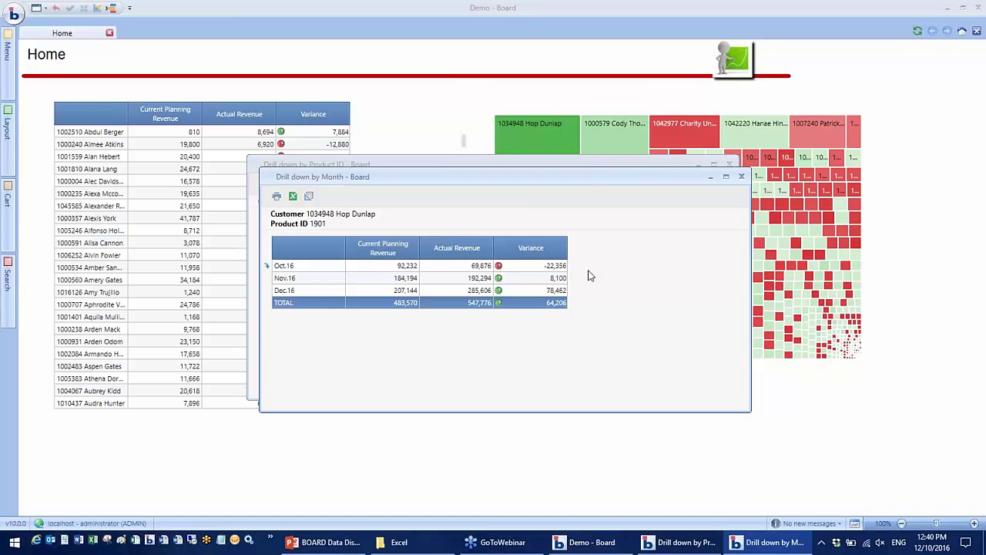
pyautogui.click(742, 177)
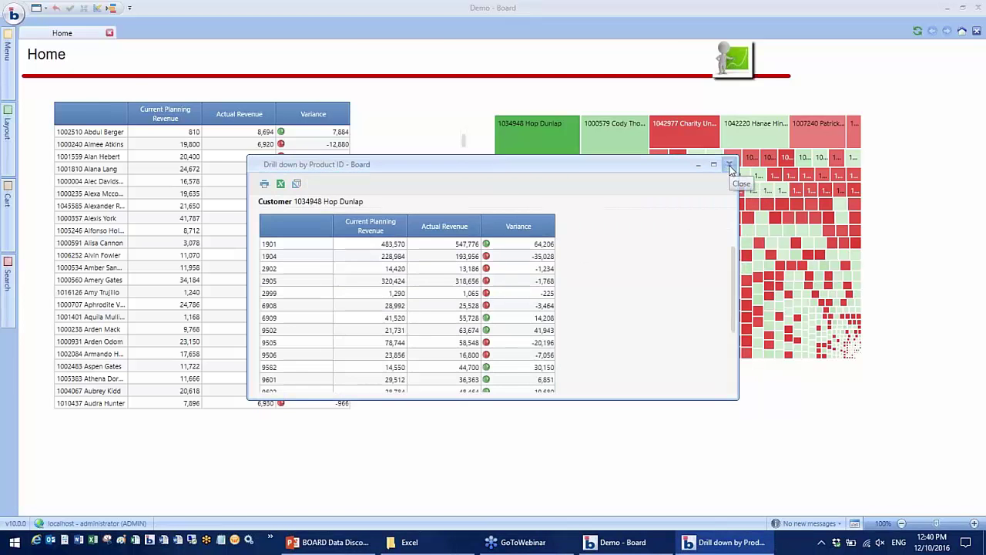
pyautogui.click(729, 168)
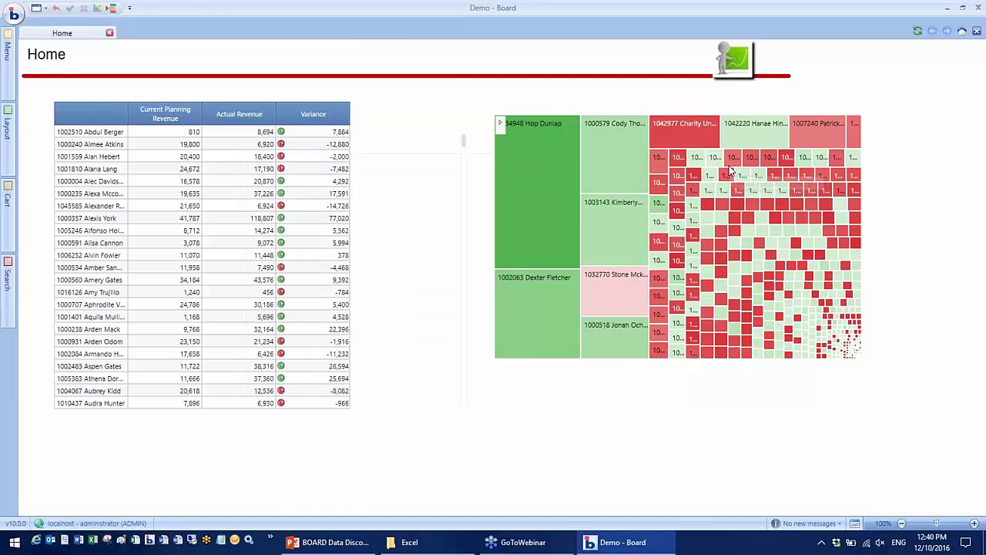
# Save the screen as '1. Sales Analysis', then save it again with Ctrl+S
pyautogui.click(101, 8)
pyautogui.click(74, 62)
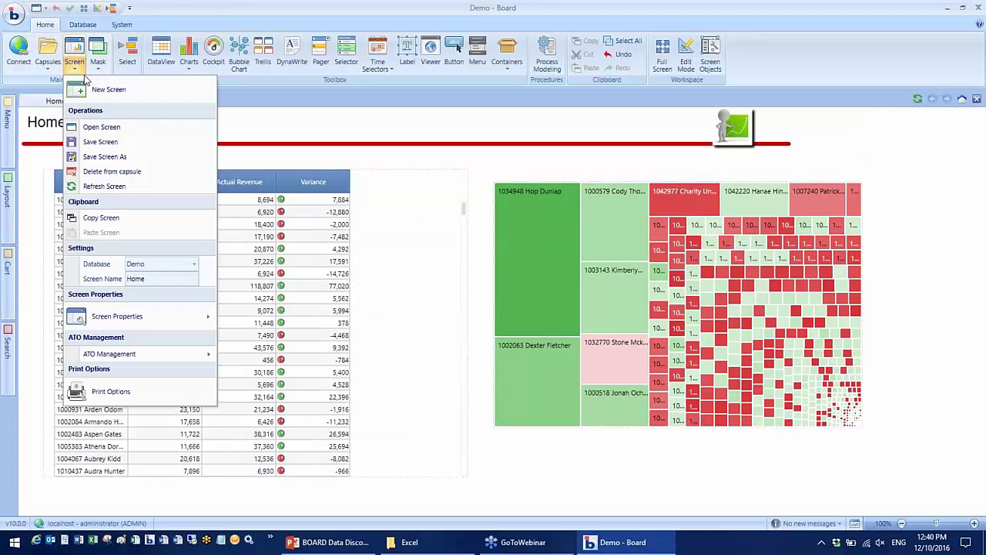
pyautogui.click(123, 156)
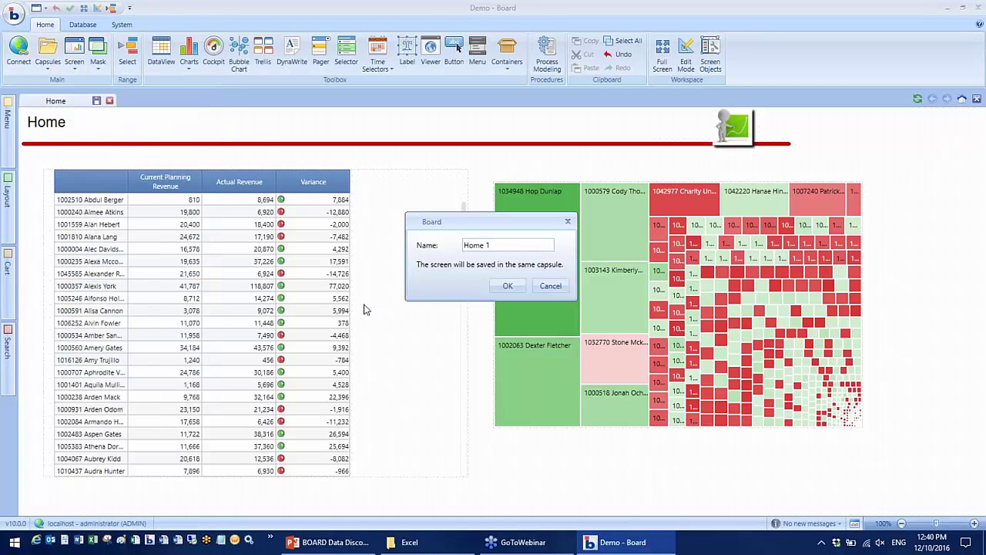
pyautogui.hotkey('ctrl', 'a')
pyautogui.write('1. Sales Analysis')
pyautogui.click(507, 286)
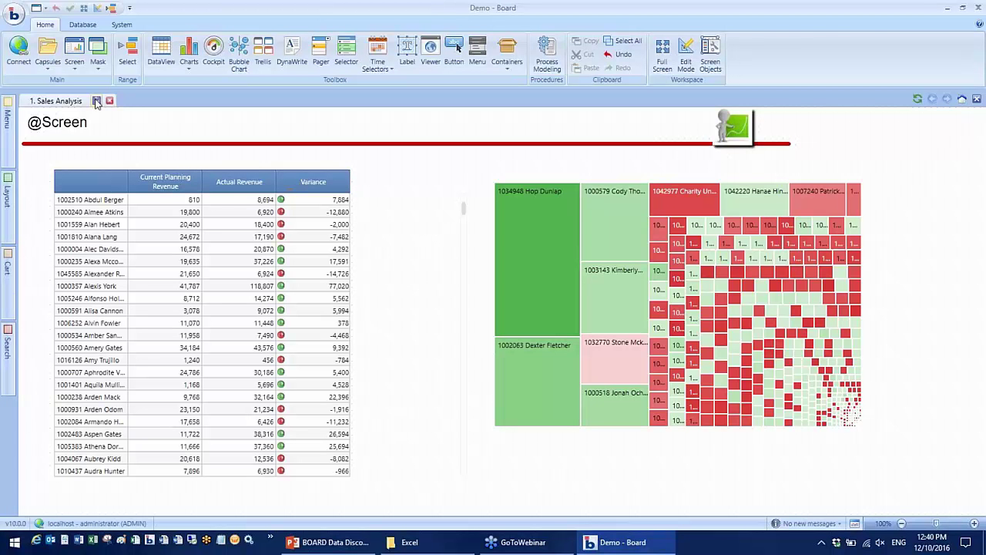
pyautogui.hotkey('ctrl', 's')
# Start a Data Fast Track load from local file Customer Master.xlsx, keeping the Demo database
pyautogui.click(14, 16)
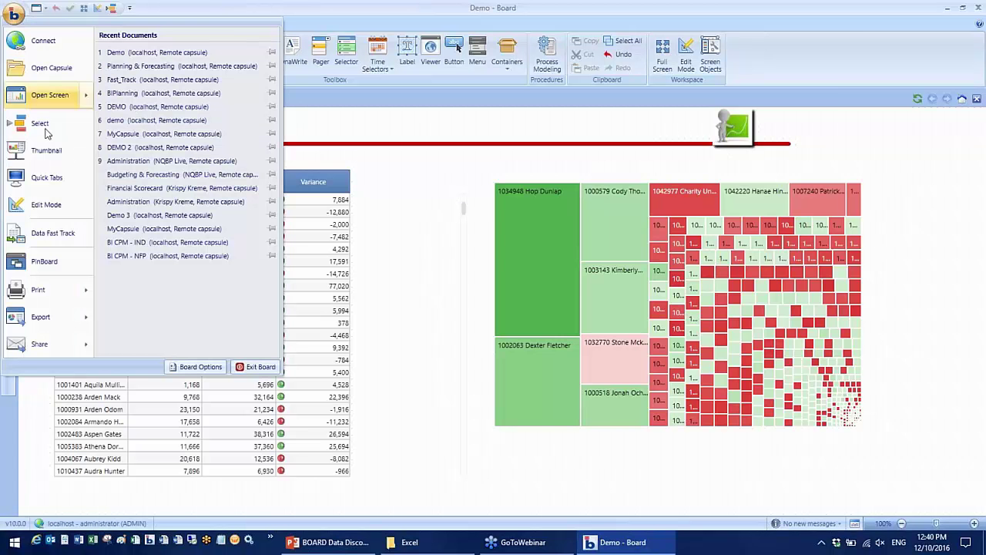
pyautogui.click(59, 233)
pyautogui.click(390, 225)
pyautogui.click(391, 233)
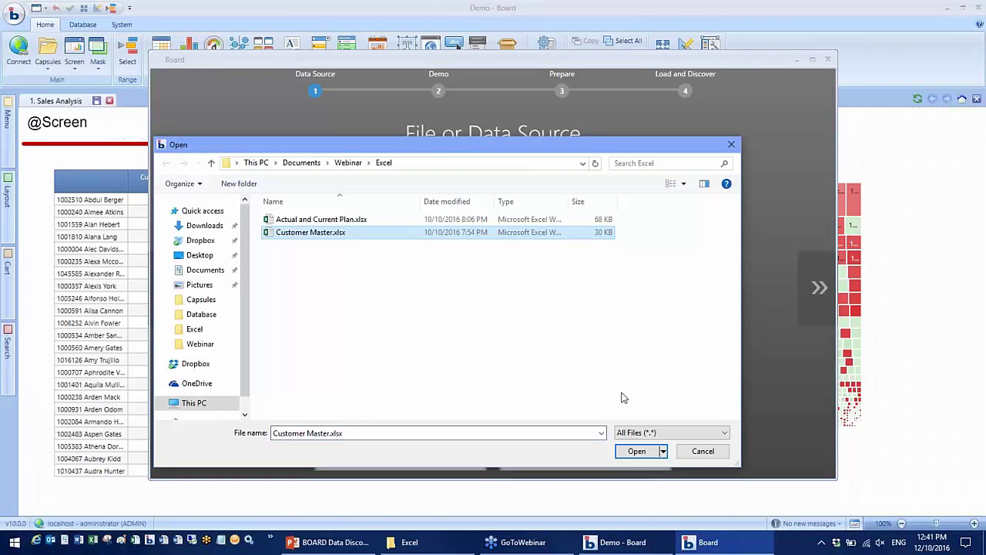
pyautogui.click(637, 452)
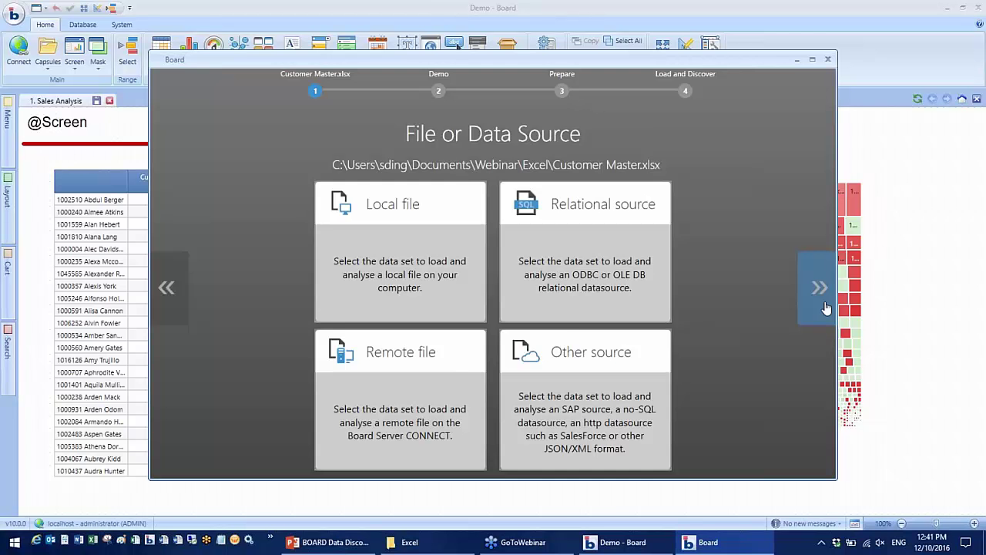
pyautogui.click(824, 308)
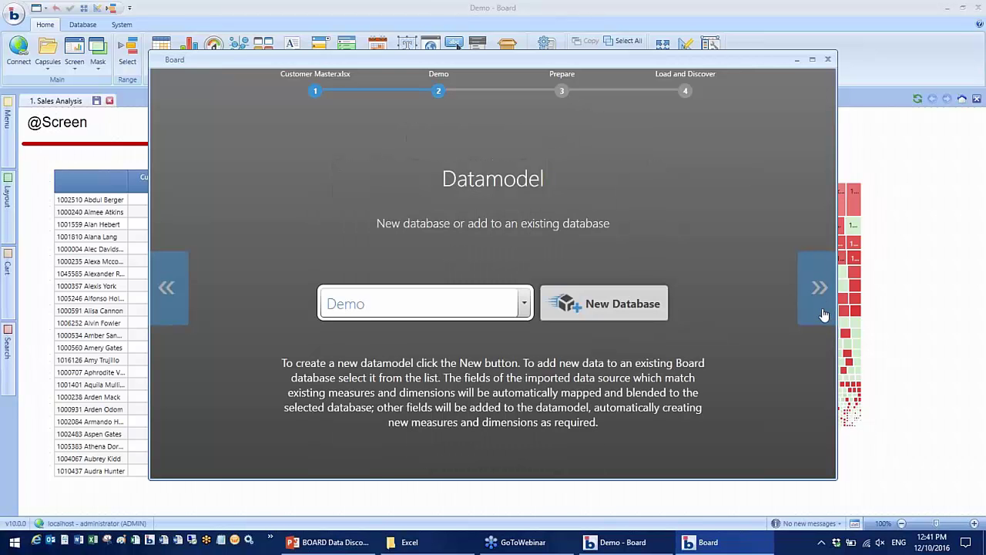
pyautogui.click(822, 313)
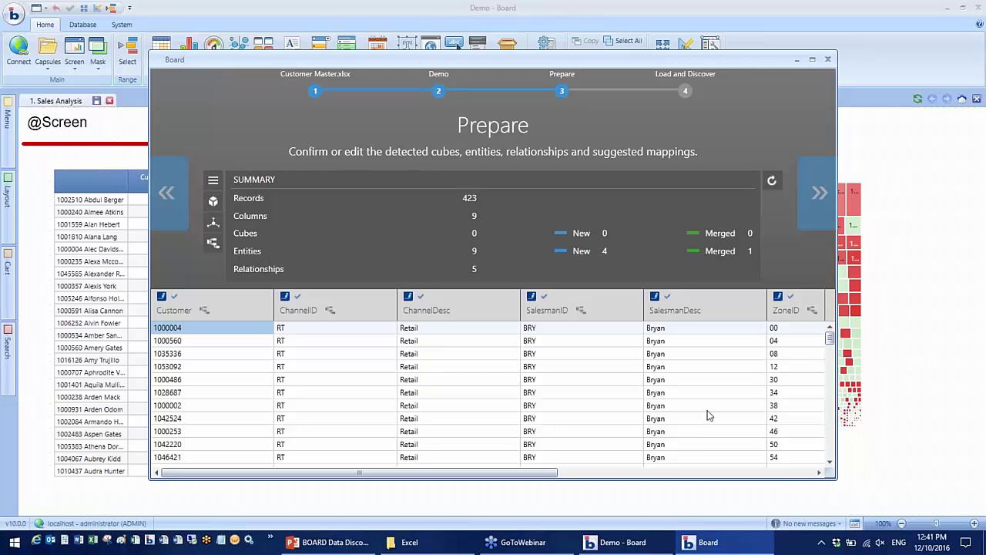
# Turn off Discover and BigData and load the customer data
pyautogui.click(823, 216)
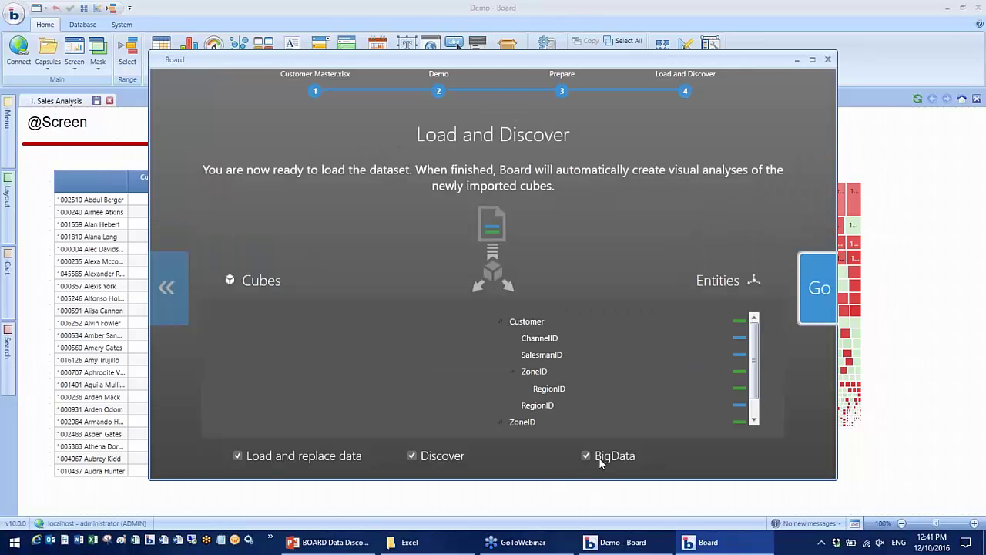
pyautogui.click(411, 456)
pyautogui.click(585, 455)
pyautogui.click(815, 305)
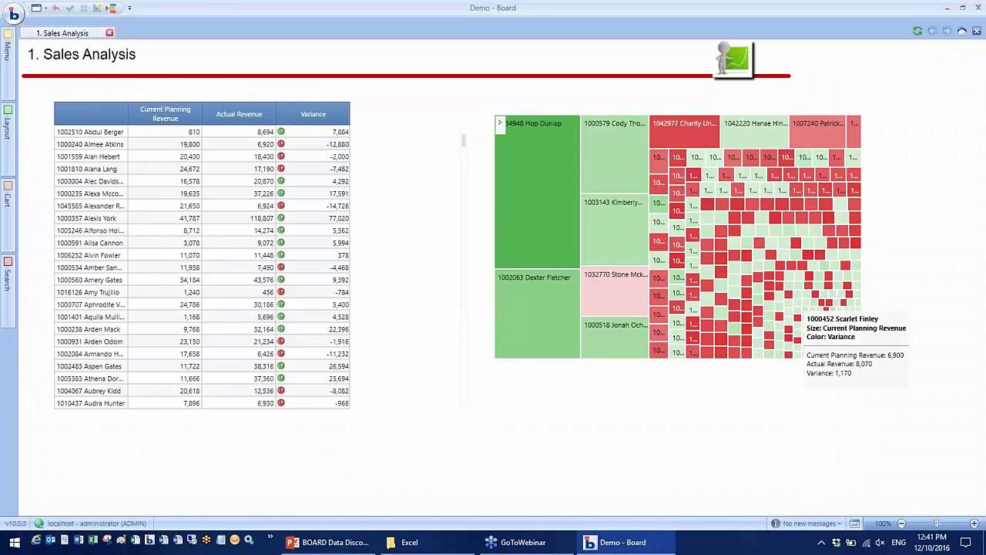
# Group the sales table's rows by Channel_ID above Customer, collapsed by default
pyautogui.press('F11')
pyautogui.moveTo(801, 314)
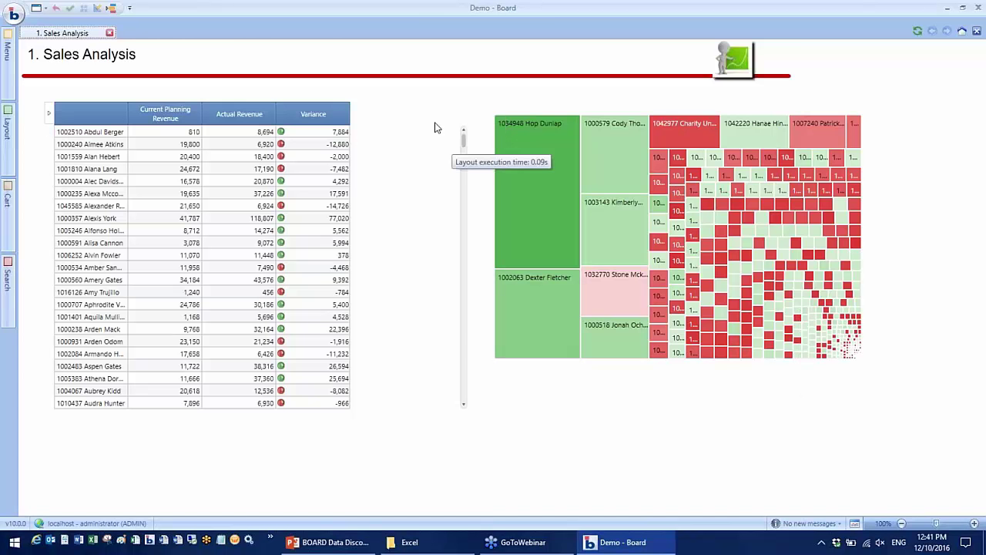
pyautogui.hotkey('ctrl', 'e')
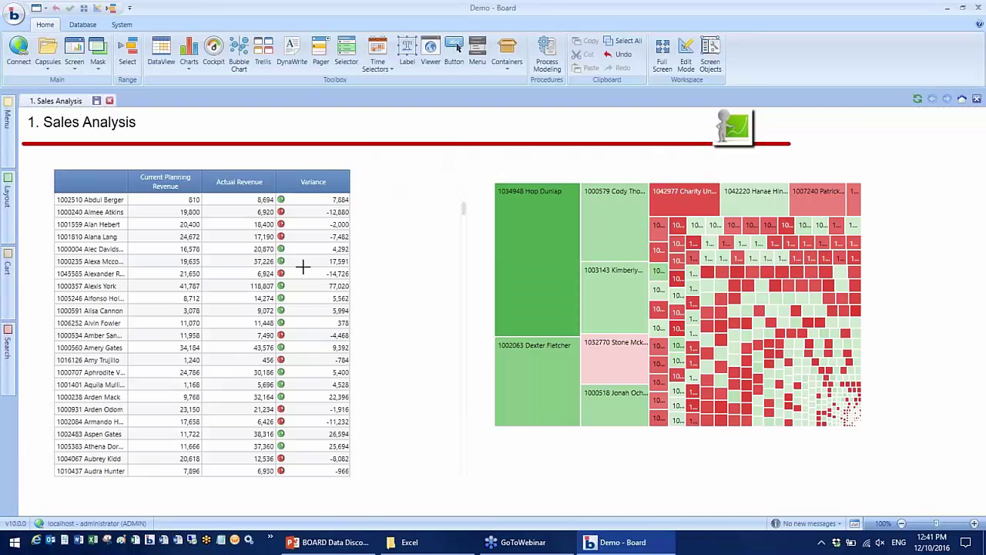
pyautogui.click(301, 269)
pyautogui.rightClick(303, 267)
pyautogui.click(360, 290)
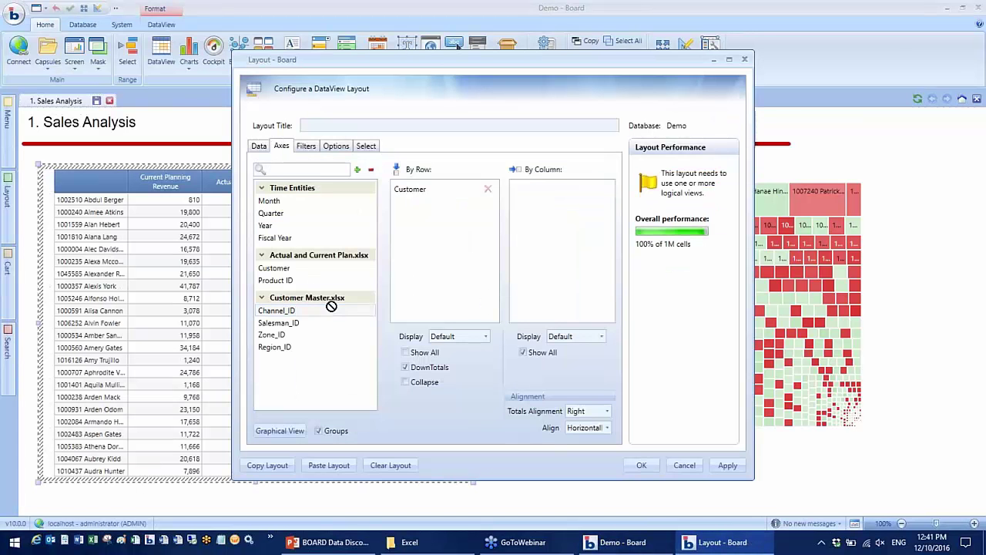
pyautogui.moveTo(276, 310); pyautogui.dragTo(420, 188)
pyautogui.click(420, 382)
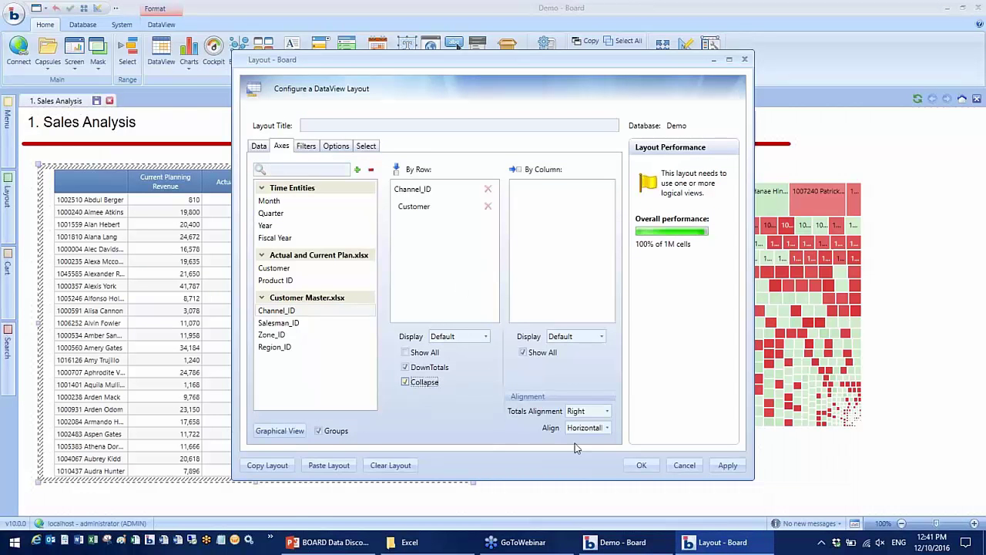
pyautogui.click(633, 466)
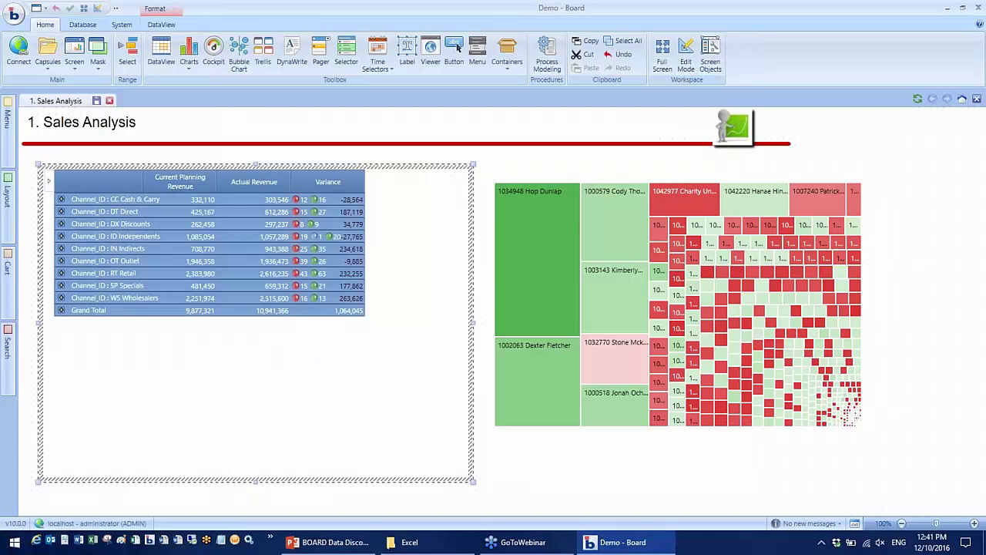
# Expand CC Cash & Carry into its customers and review its revenue drilled down by Region_ID
pyautogui.click(61, 199)
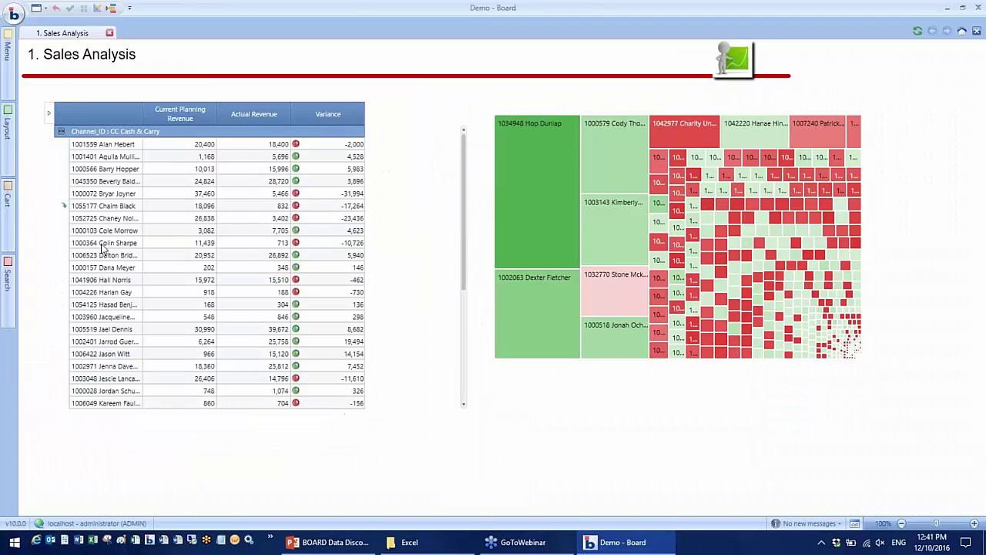
pyautogui.scroll(-3, 161, 280)
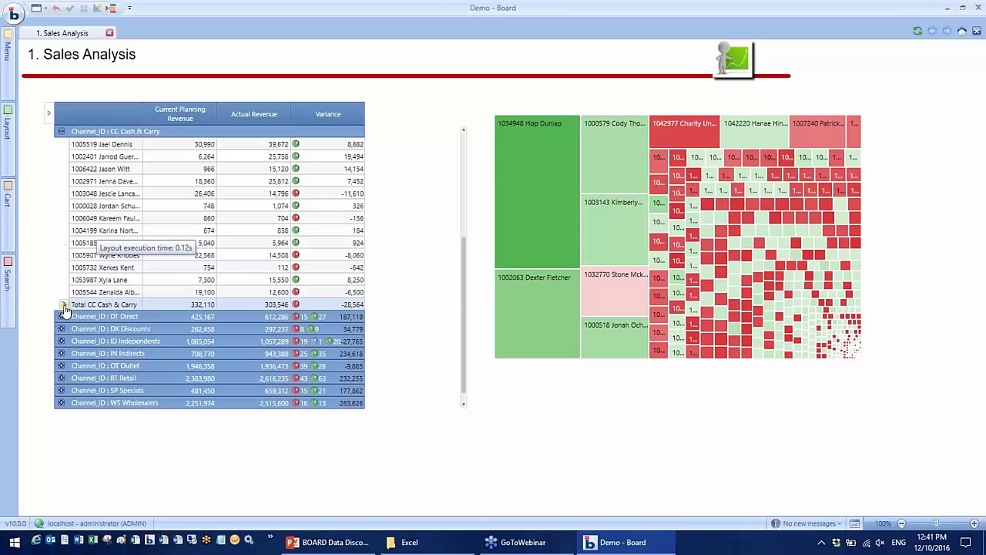
pyautogui.click(161, 282)
pyautogui.click(418, 356)
pyautogui.click(585, 405)
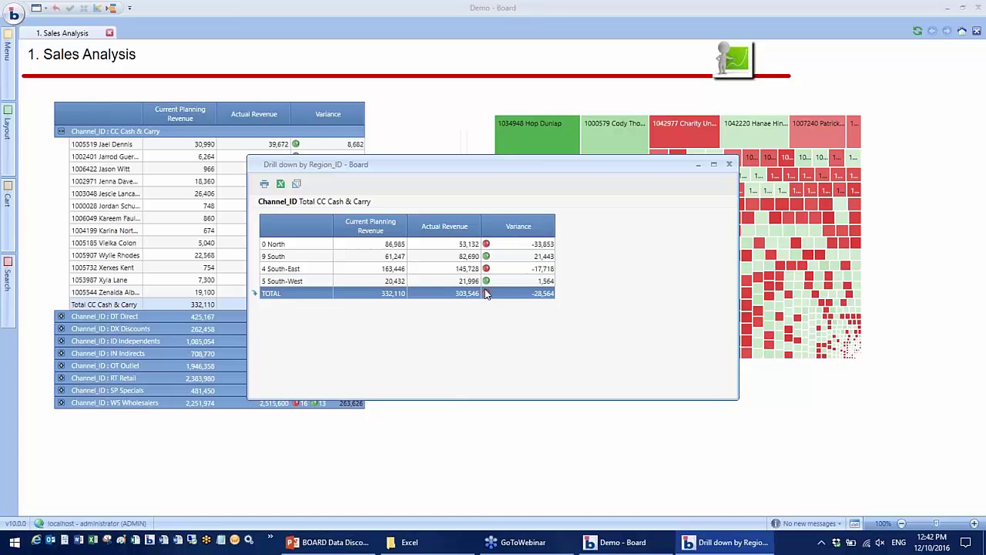
pyautogui.click(728, 165)
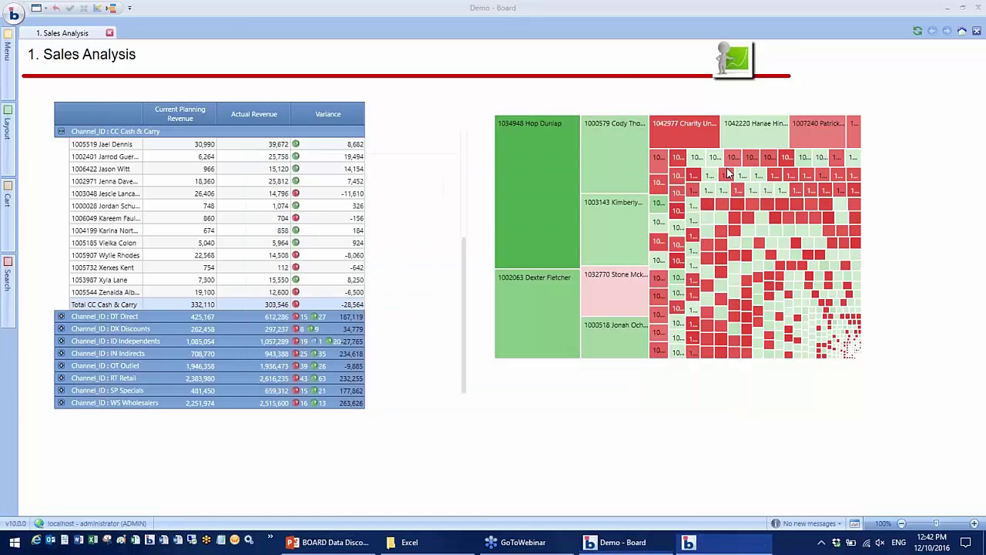
pyautogui.moveTo(724, 174)
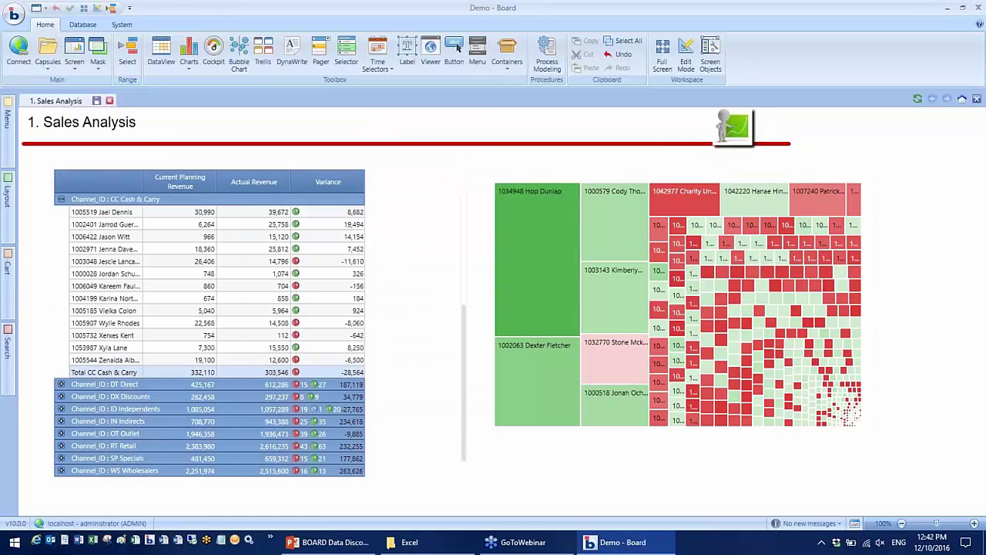
# Group the treemap by Region_ID above Customer, enlarge it, and save the screen
pyautogui.click(707, 260)
pyautogui.rightClick(707, 261)
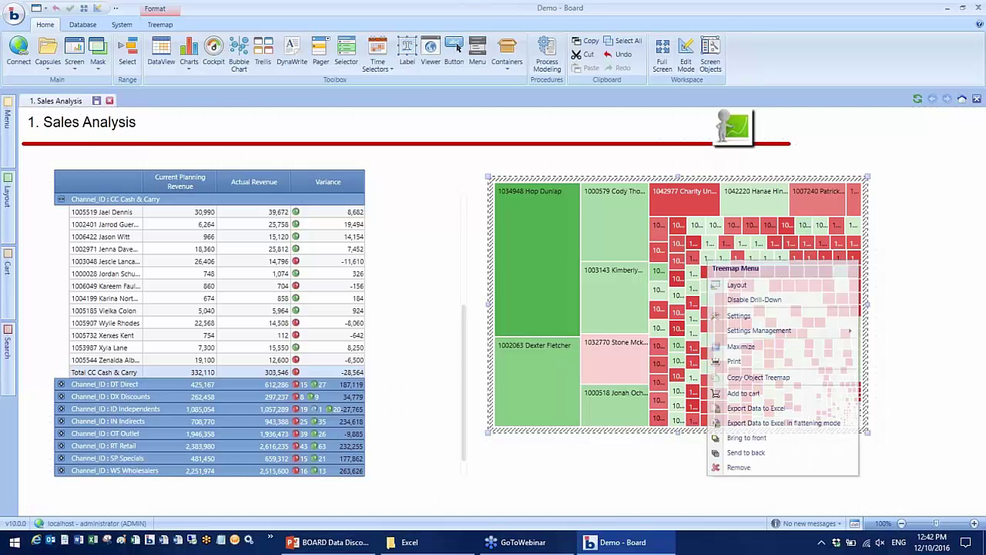
pyautogui.click(737, 285)
pyautogui.click(281, 147)
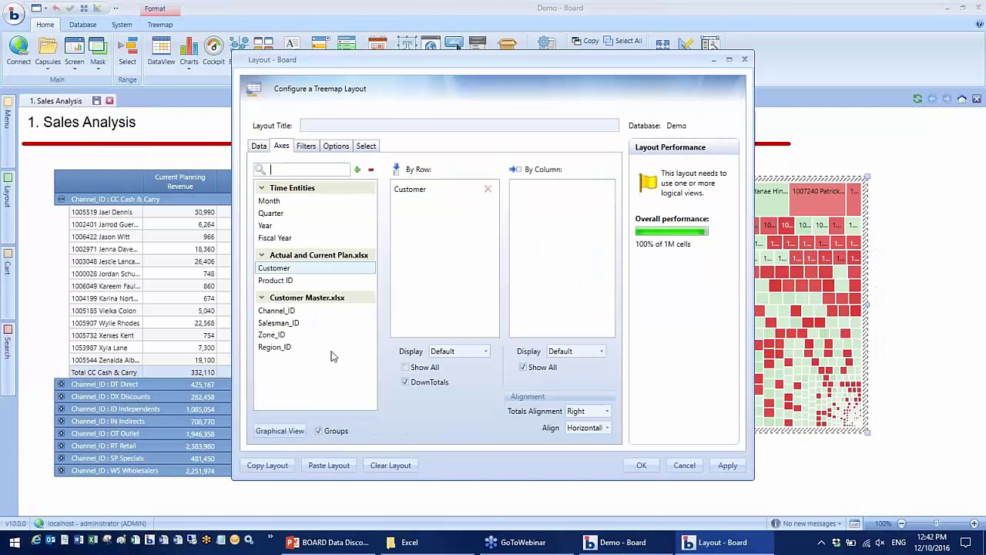
pyautogui.moveTo(444, 242); pyautogui.dragTo(444, 243)
pyautogui.click(643, 466)
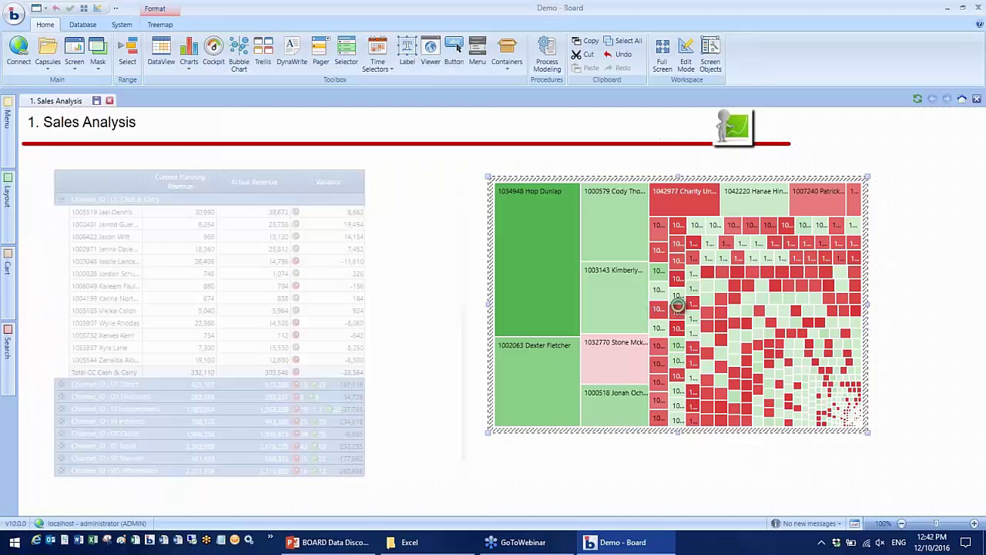
pyautogui.moveTo(871, 435); pyautogui.dragTo(912, 482)
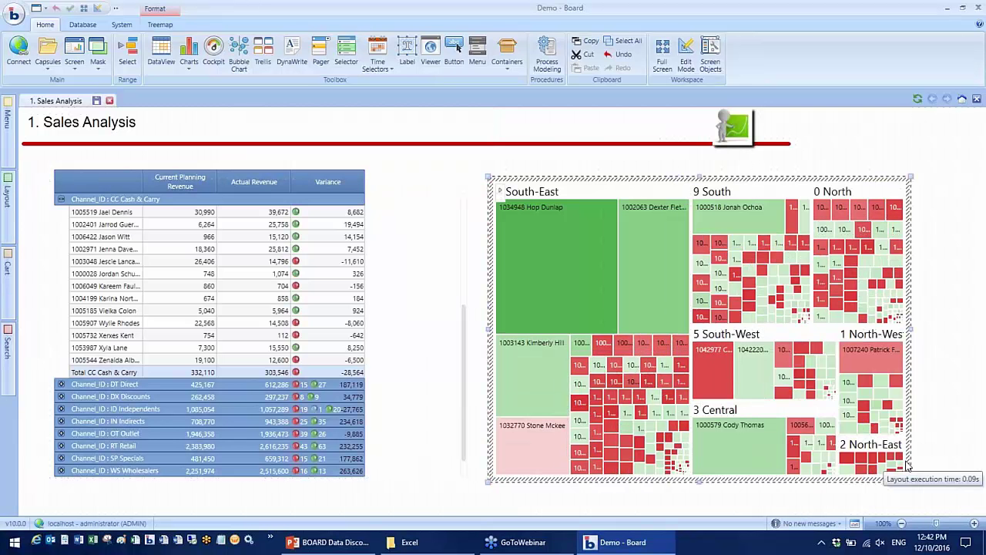
pyautogui.click(97, 101)
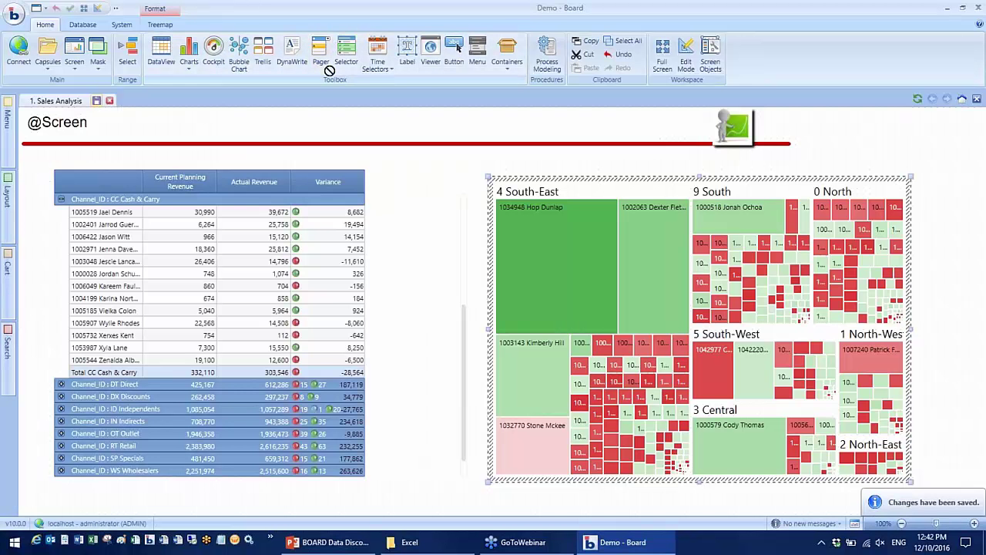
# Place a new selector near the screen title and set its entity to Salesman_ID
pyautogui.click(315, 123)
pyautogui.rightClick(320, 124)
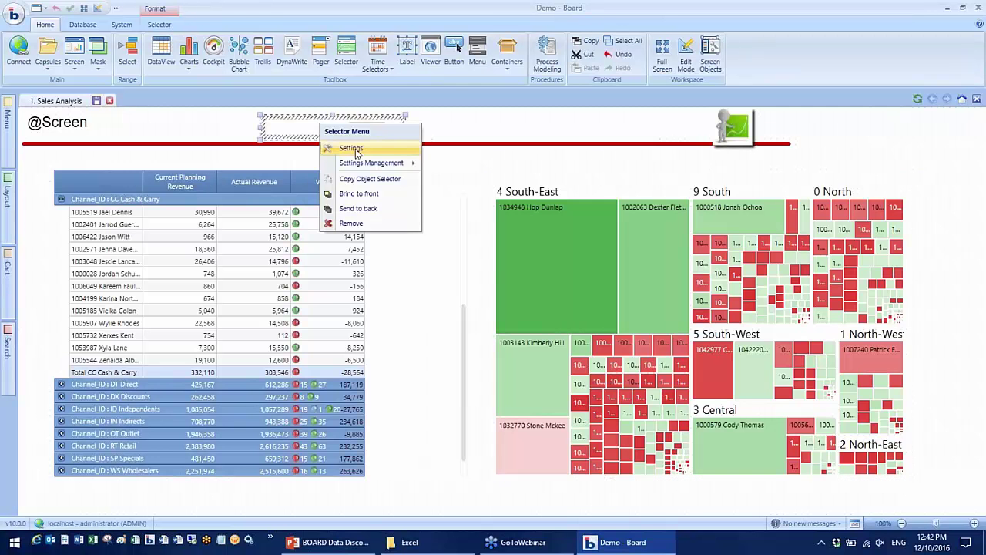
pyautogui.click(352, 149)
pyautogui.click(339, 176)
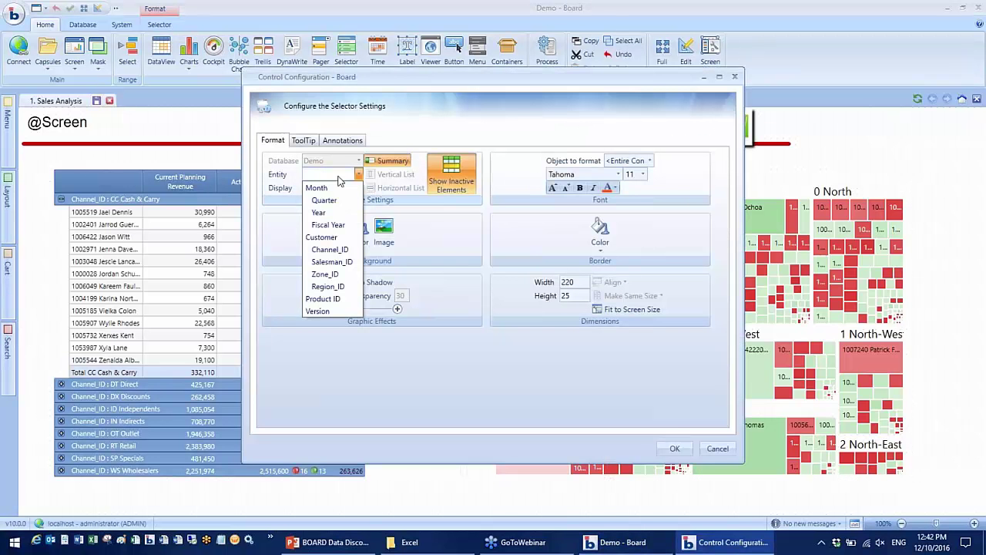
pyautogui.click(344, 262)
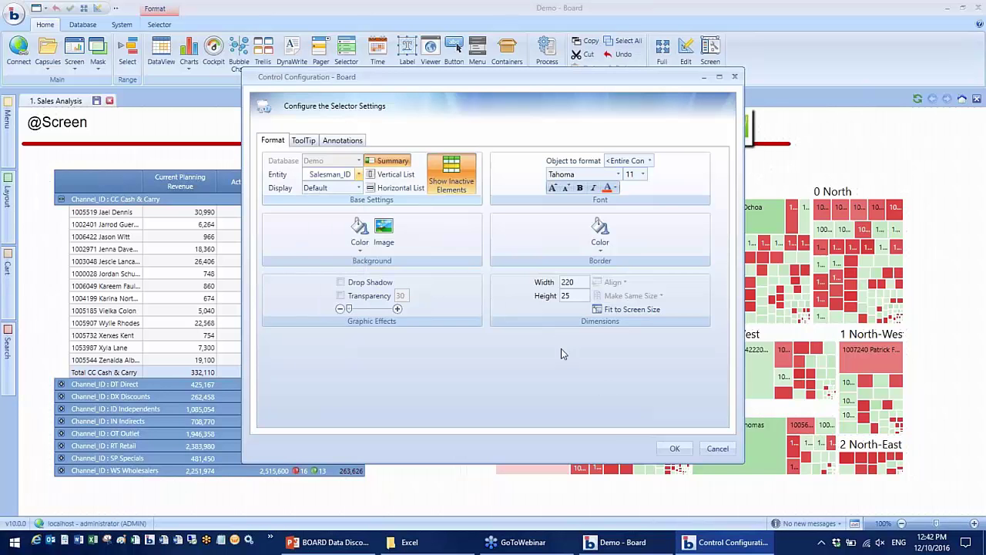
pyautogui.click(674, 448)
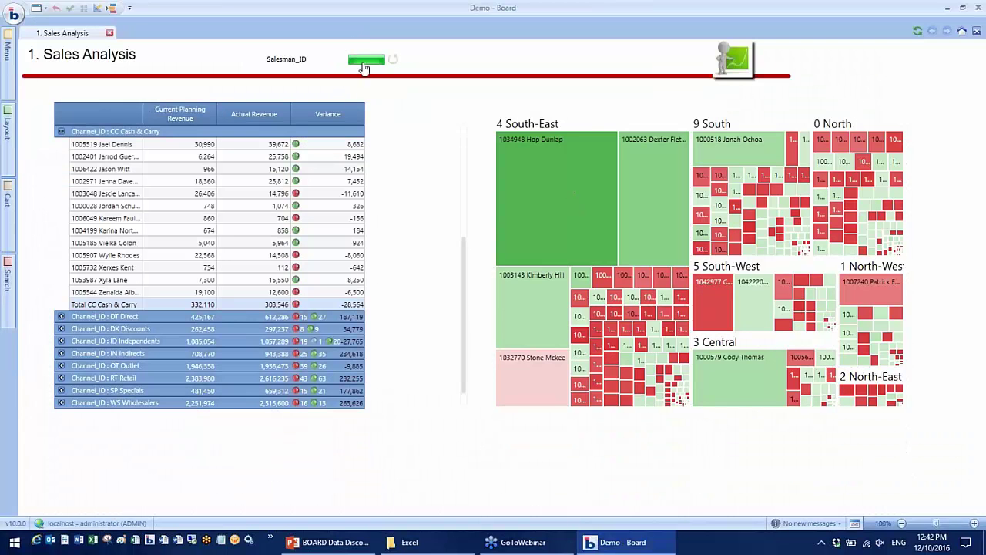
# Filter the selector to salesmen BIS, BLA and BRY, then reset it to all six
pyautogui.click(363, 62)
pyautogui.moveTo(401, 110); pyautogui.dragTo(400, 137)
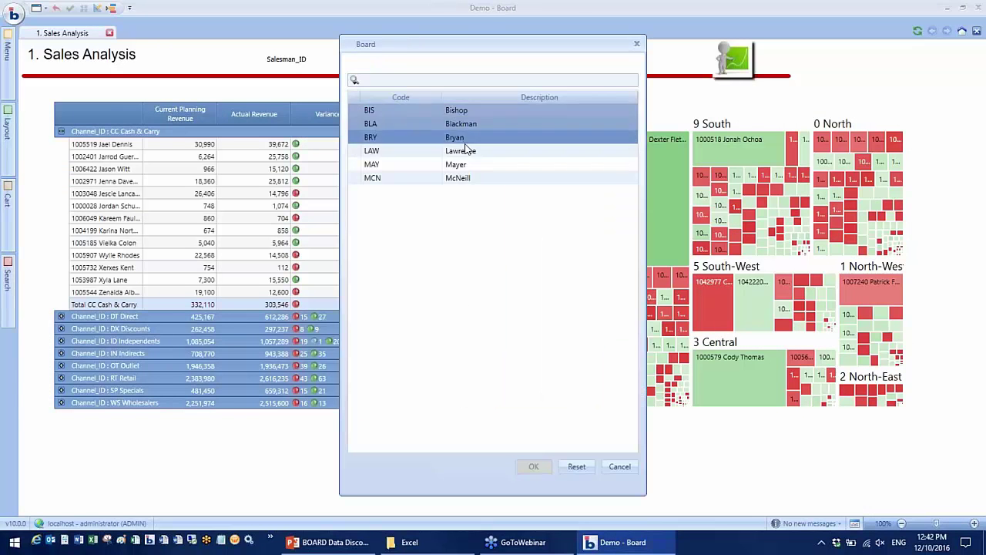
pyautogui.click(534, 468)
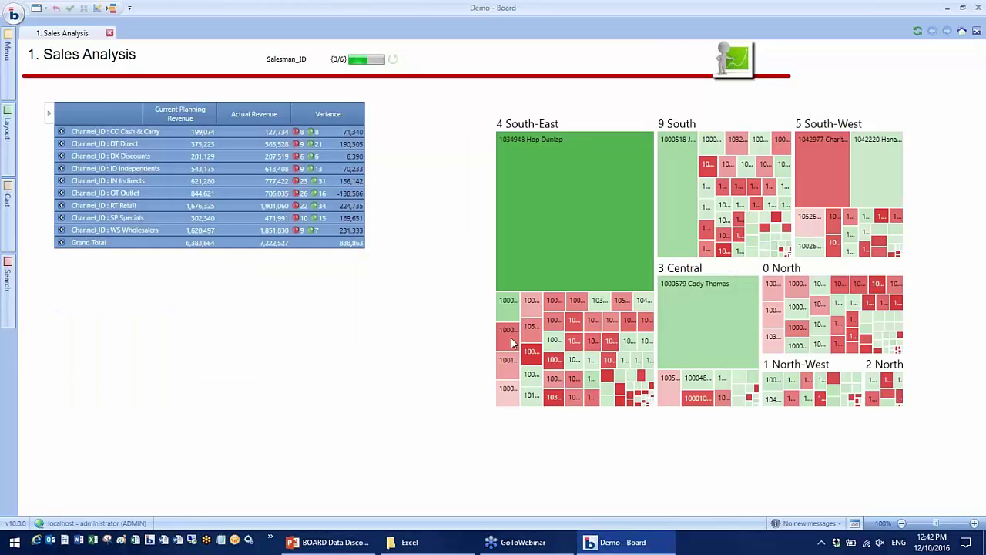
pyautogui.moveTo(607, 369)
pyautogui.click(393, 61)
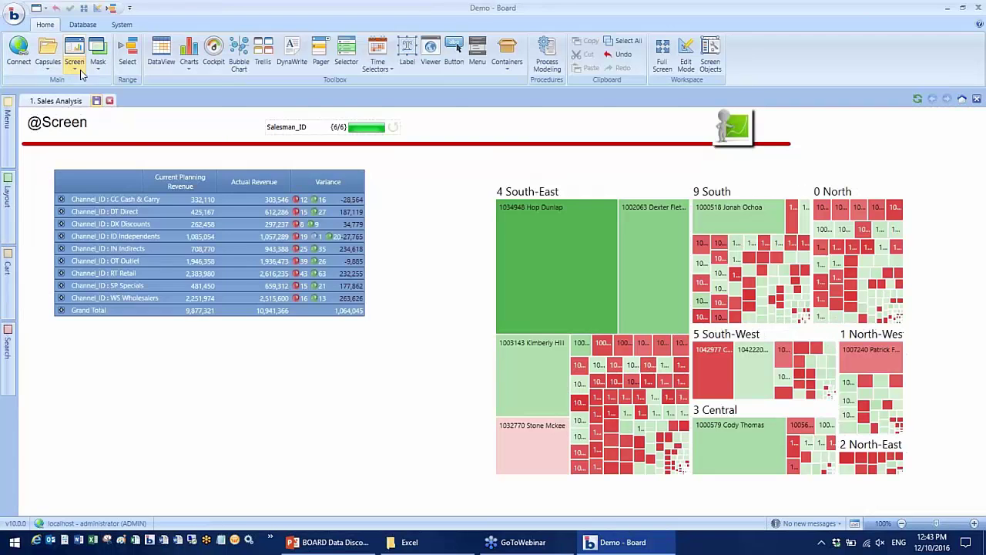
# Save the screen as a copy named '2. Current Plan Update'
pyautogui.click(74, 61)
pyautogui.click(105, 156)
pyautogui.moveTo(524, 247); pyautogui.dragTo(464, 246)
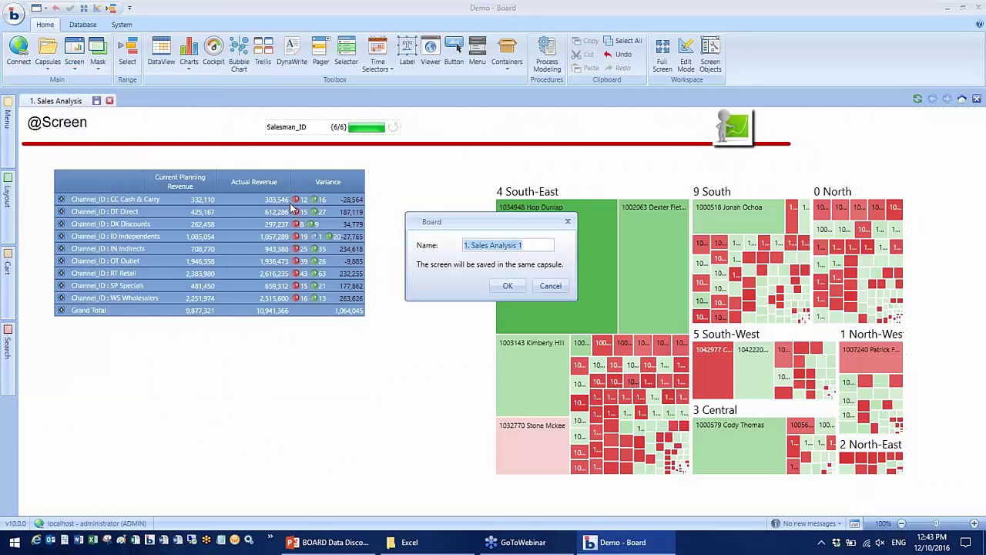
pyautogui.write('2. Current Plan Update')
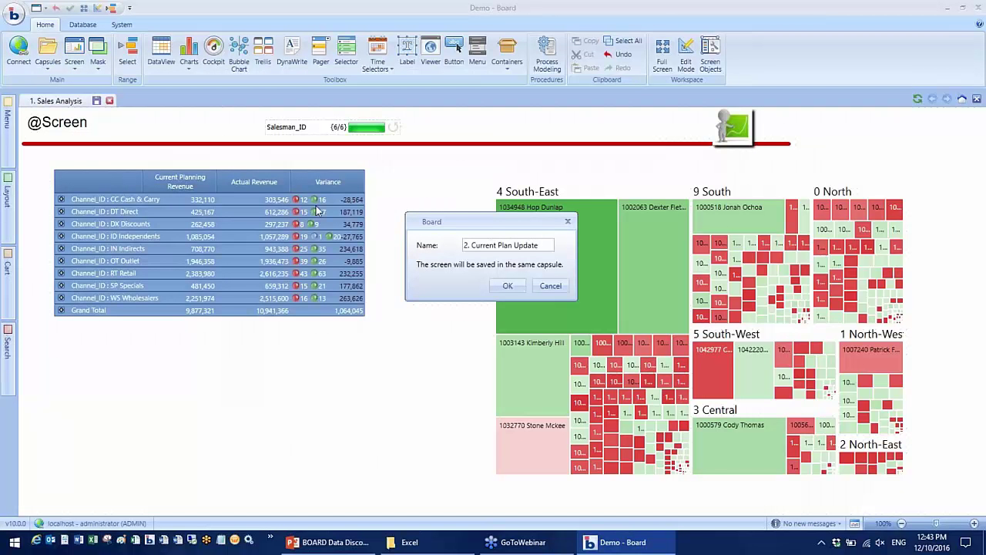
pyautogui.click(515, 287)
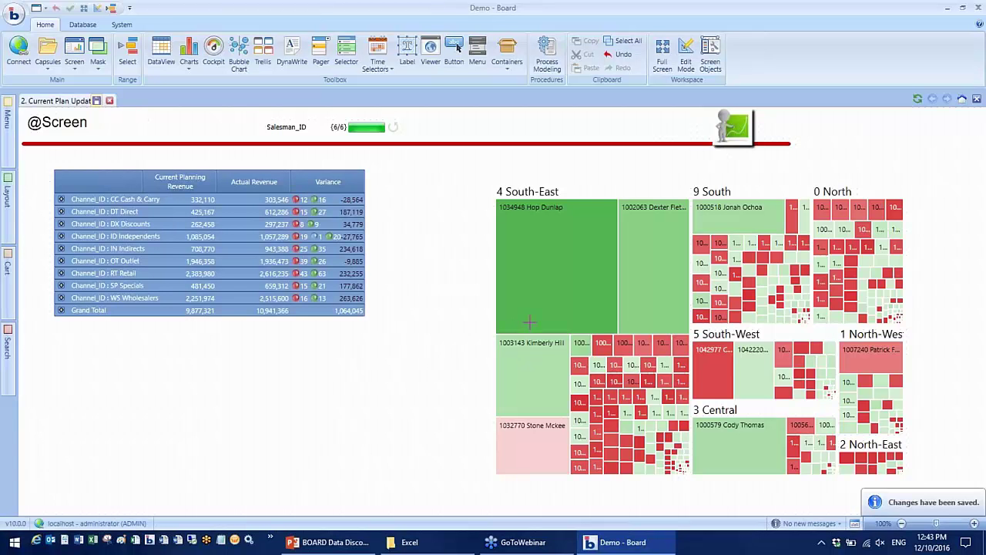
# Delete the treemap and enable data entry on the table's Current Planning Revenue block
pyautogui.click(579, 312)
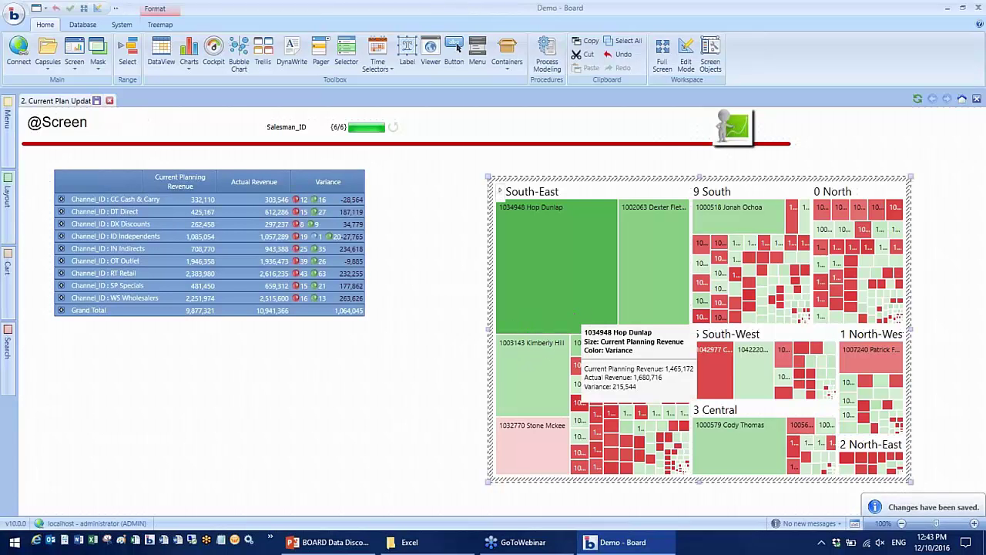
pyautogui.press('Delete')
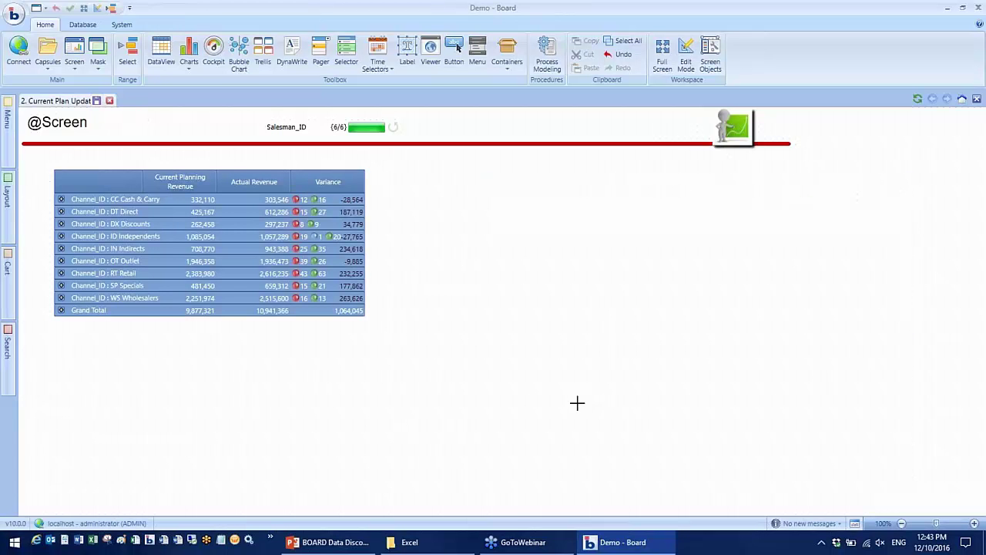
pyautogui.click(351, 252)
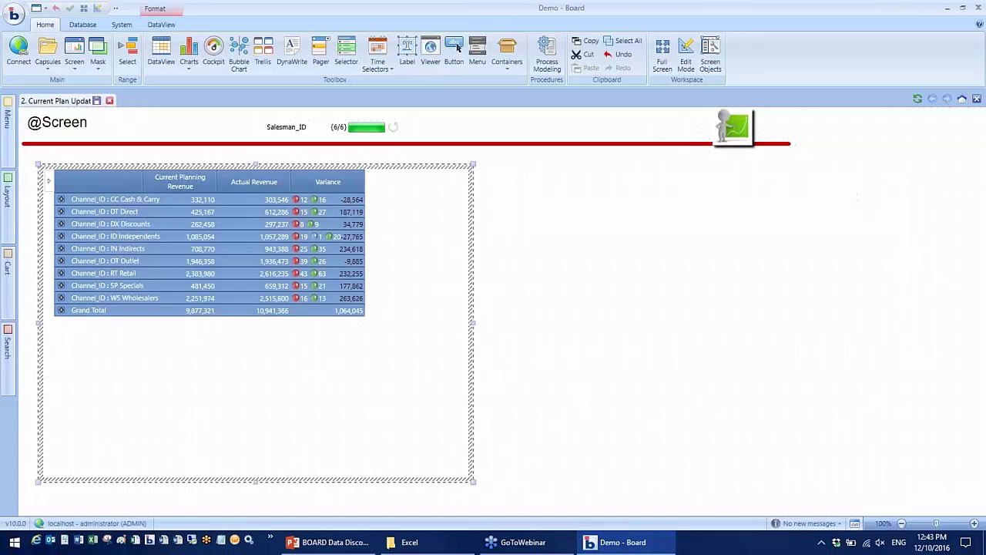
pyautogui.rightClick(352, 251)
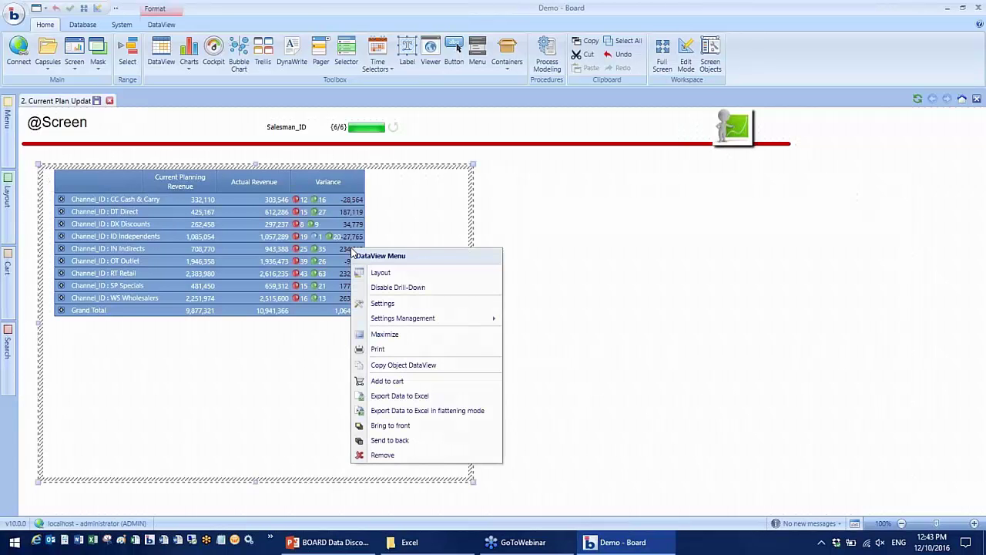
pyautogui.click(394, 273)
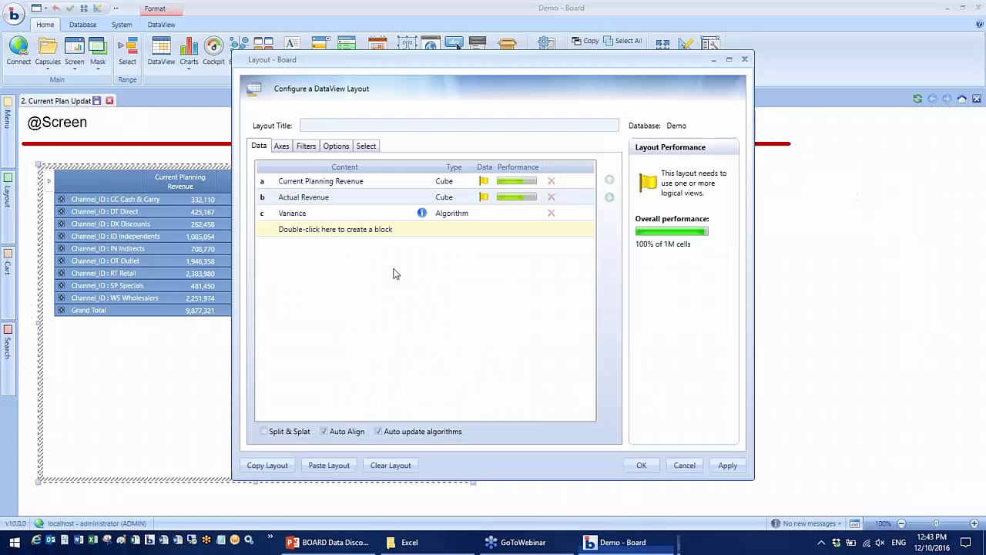
pyautogui.doubleClick(372, 185)
pyautogui.click(342, 374)
pyautogui.click(609, 452)
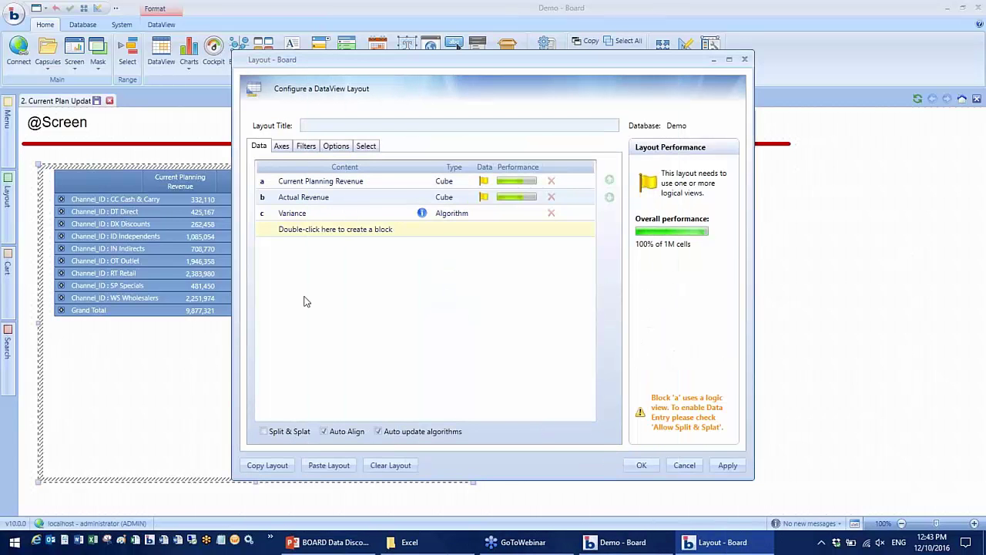
# Lay out channels in rows and Quarter in columns, removing Customer and turning off Collapse
pyautogui.click(282, 147)
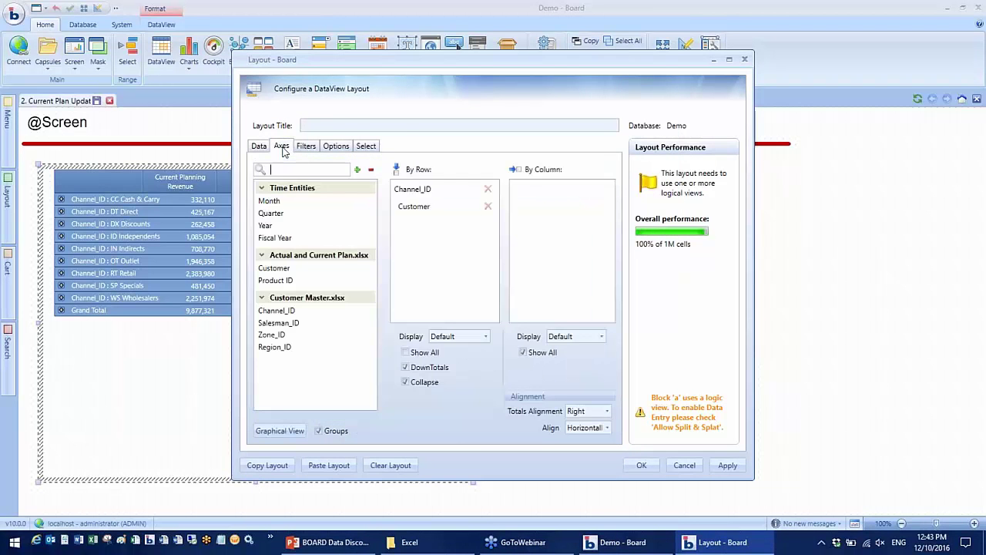
pyautogui.click(488, 207)
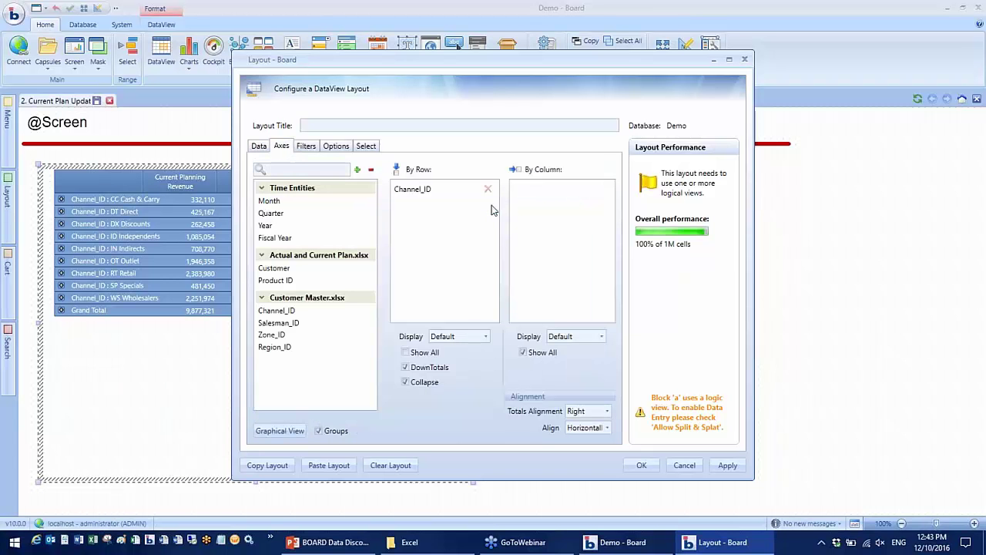
pyautogui.click(271, 213)
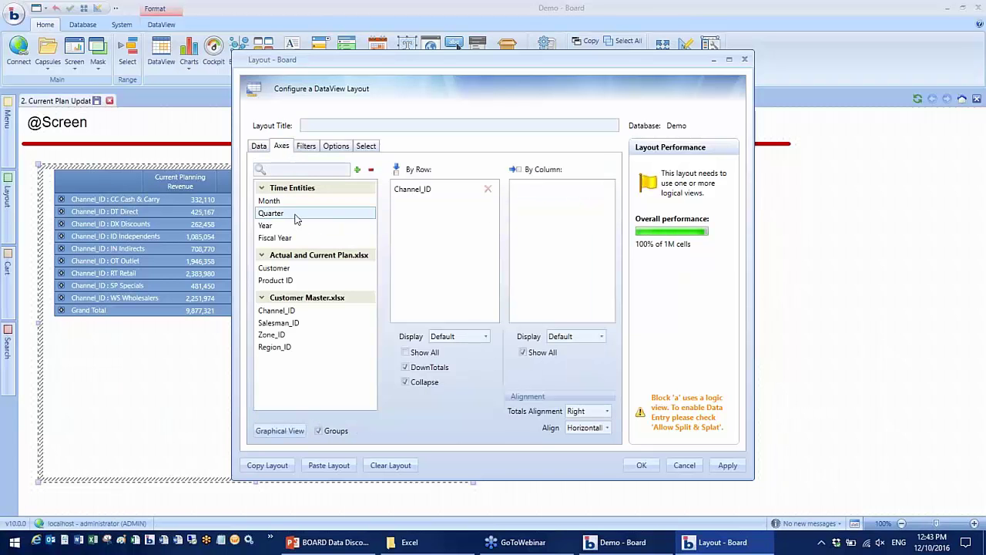
pyautogui.click(573, 225)
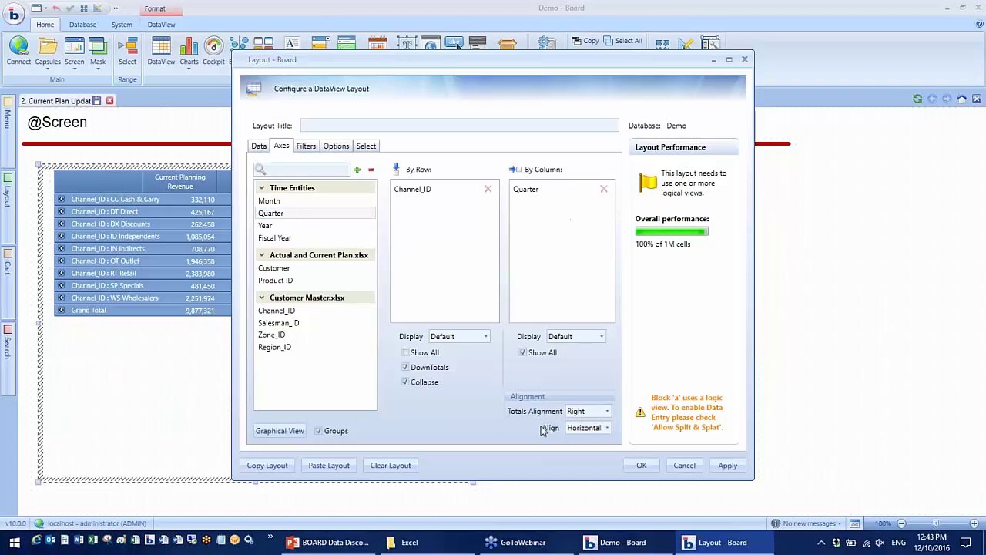
pyautogui.click(416, 381)
pyautogui.click(274, 467)
pyautogui.click(644, 465)
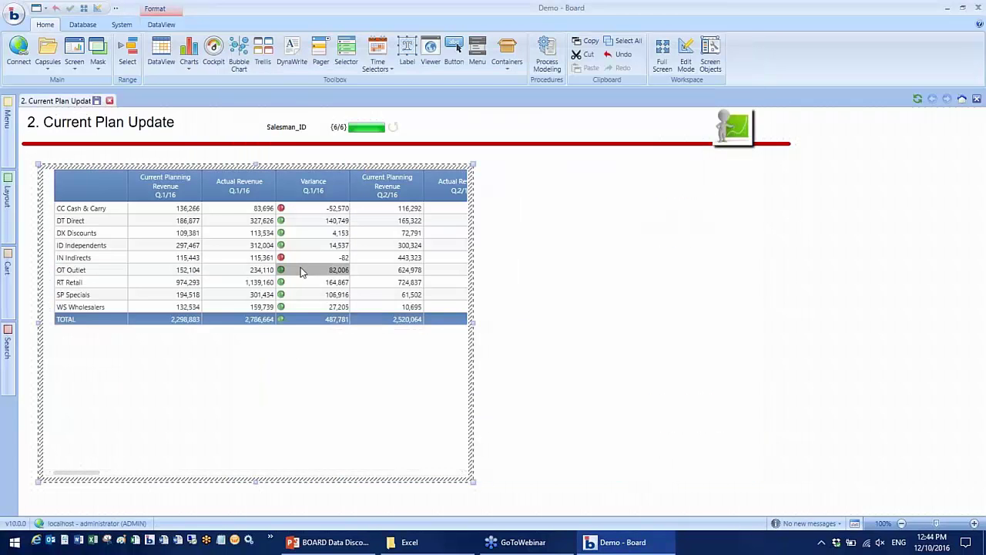
pyautogui.rightClick(301, 270)
# Turn on Split & Splat for data entry in the table layout
pyautogui.click(326, 290)
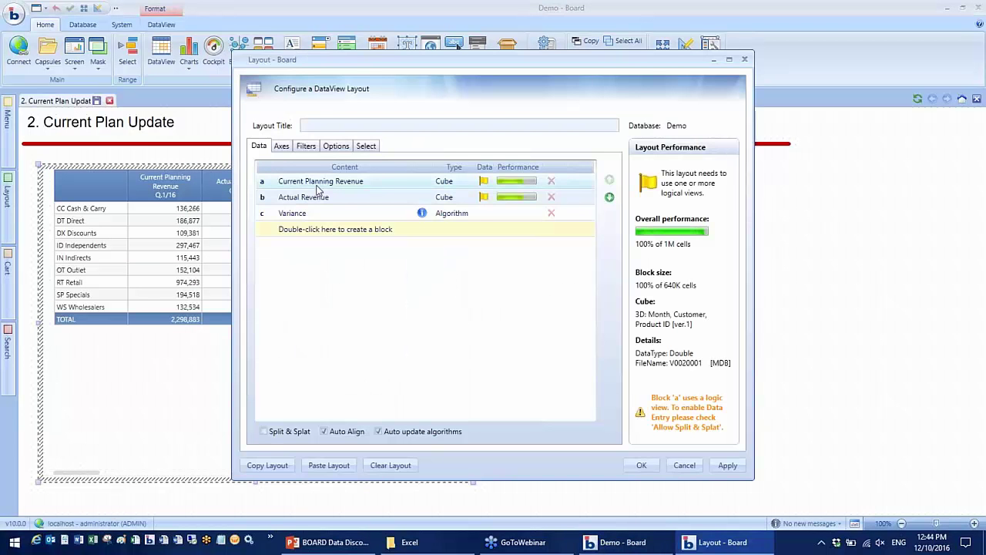
pyautogui.doubleClick(317, 185)
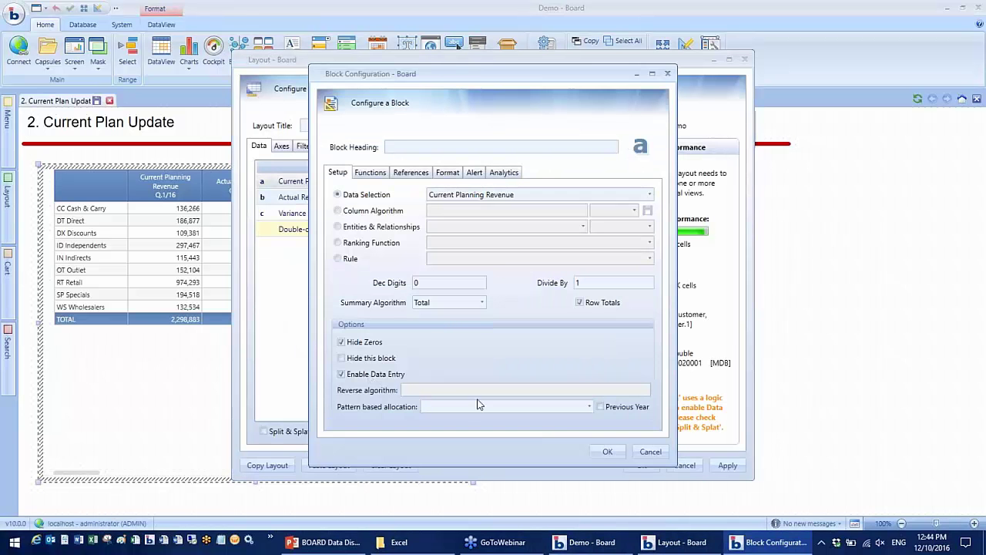
pyautogui.click(607, 451)
pyautogui.click(289, 431)
pyautogui.click(641, 465)
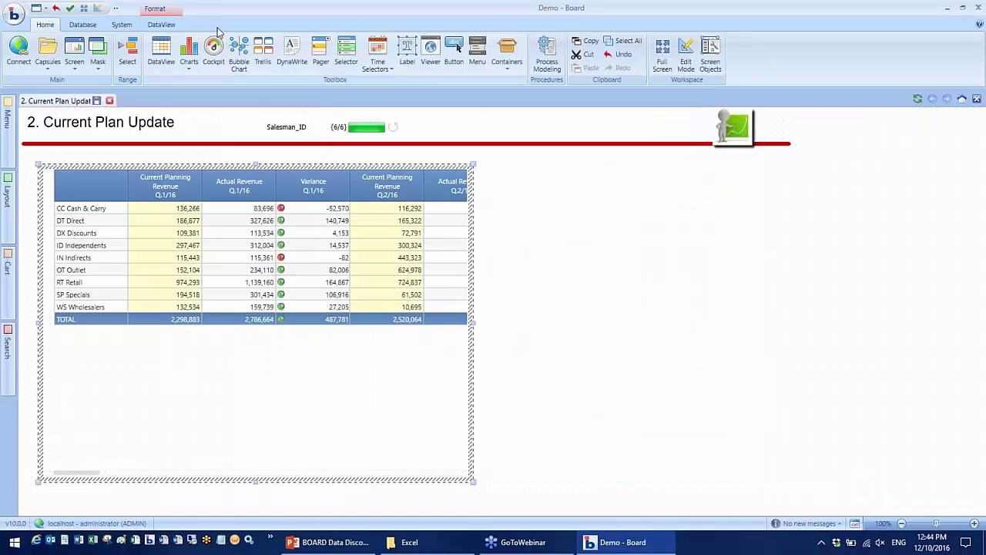
# Widen the table to show all four quarters, narrow the Q.1/16 columns, and save
pyautogui.moveTo(475, 324); pyautogui.dragTo(793, 323)
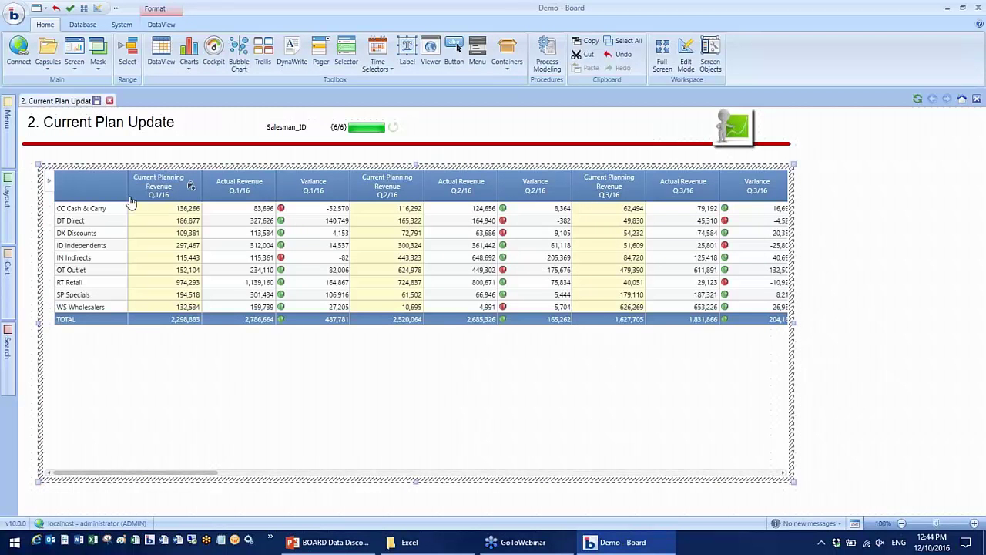
pyautogui.moveTo(202, 190); pyautogui.dragTo(191, 192)
pyautogui.moveTo(269, 192); pyautogui.dragTo(238, 196)
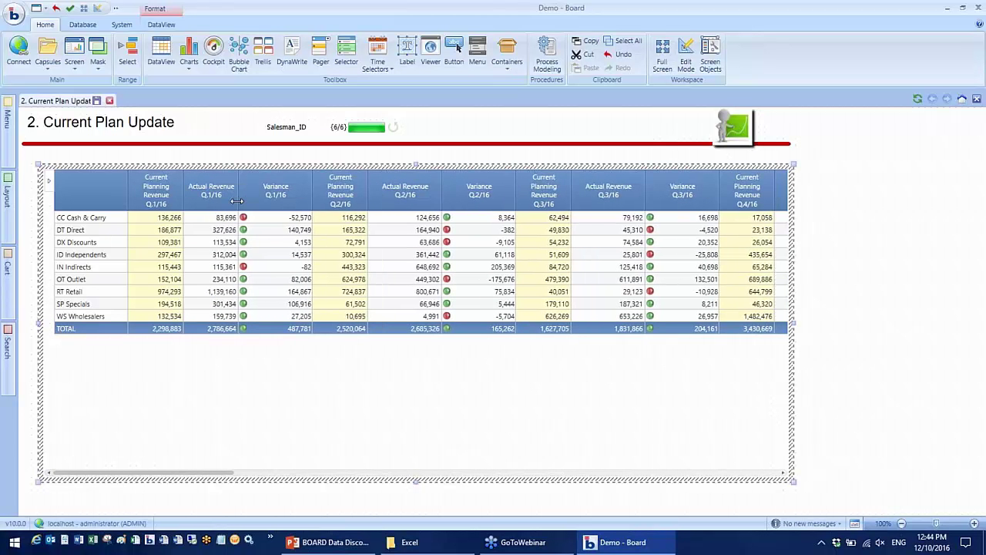
pyautogui.moveTo(331, 196); pyautogui.dragTo(282, 196)
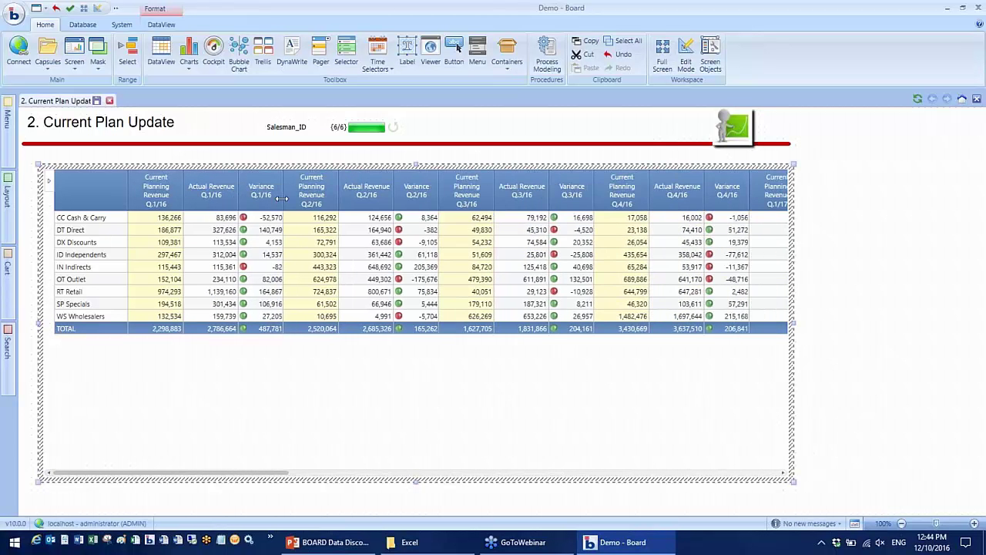
pyautogui.click(96, 100)
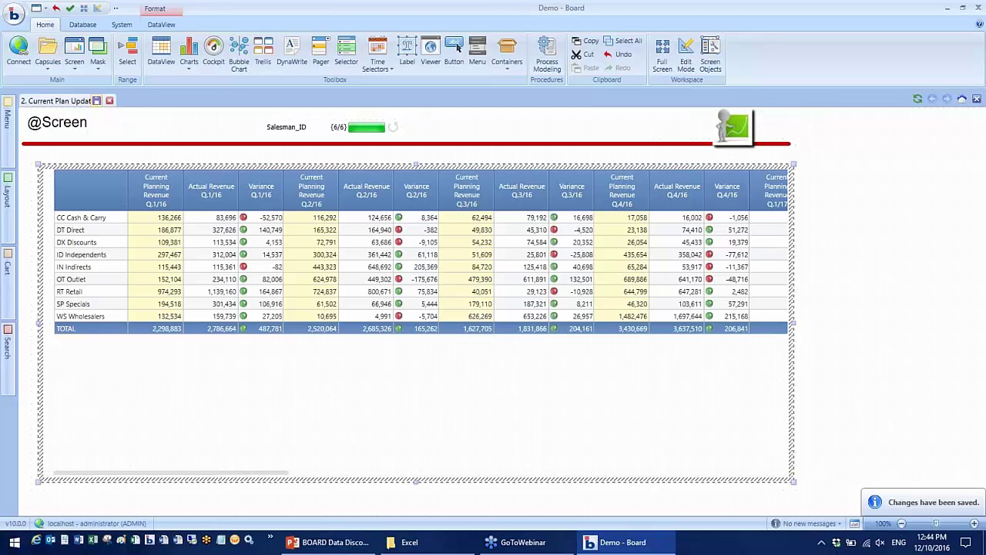
# Enter 200,000 as CC Cash & Carry's Q.1/16 Current Planning Revenue and save it
pyautogui.click(686, 58)
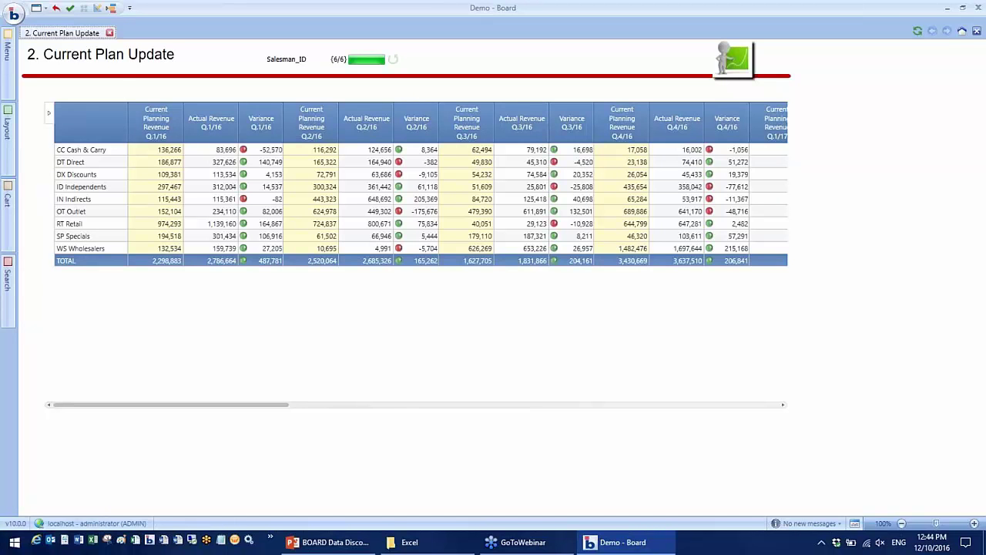
pyautogui.click(161, 151)
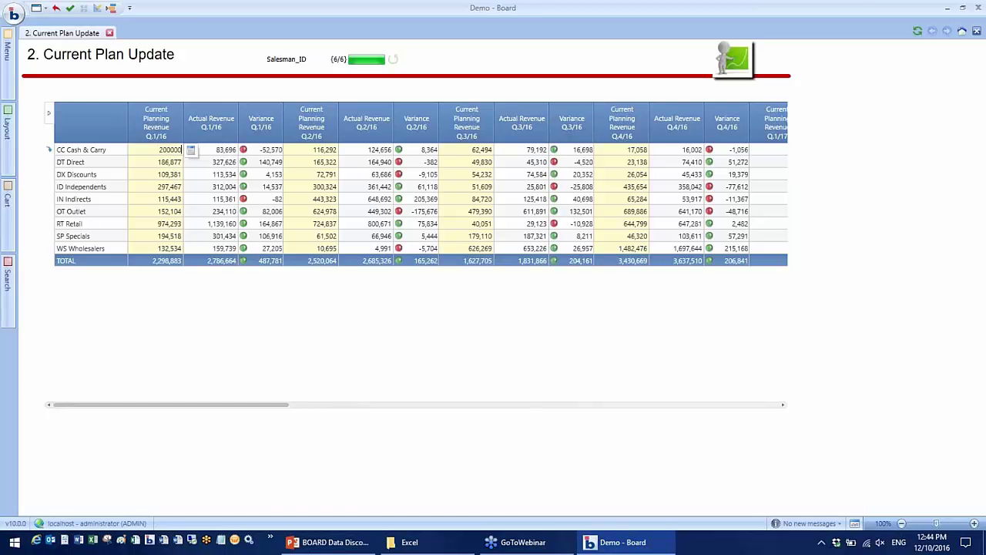
pyautogui.moveTo(65, 134)
pyautogui.click(69, 114)
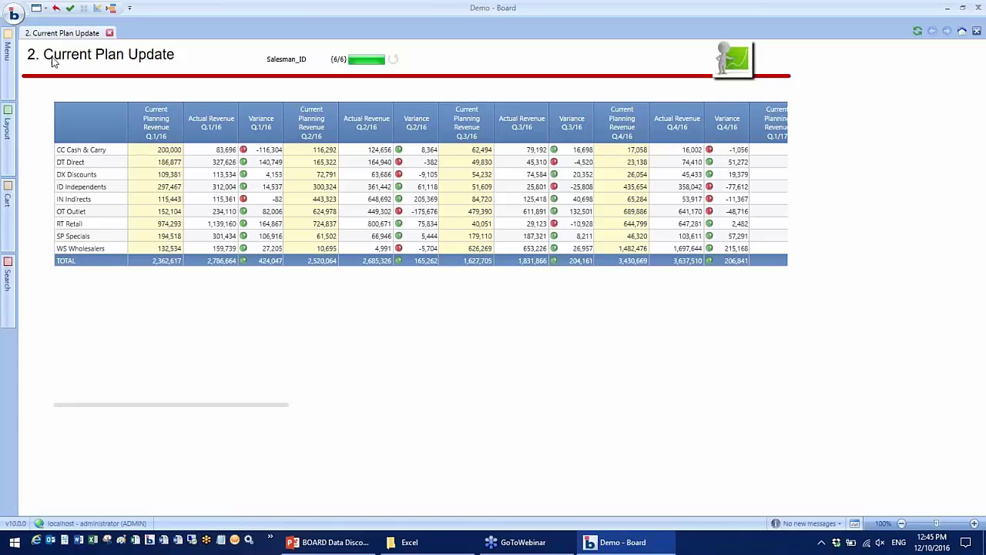
# Open the '3 Scenario Analysis' screen from the list of screens
pyautogui.click(36, 8)
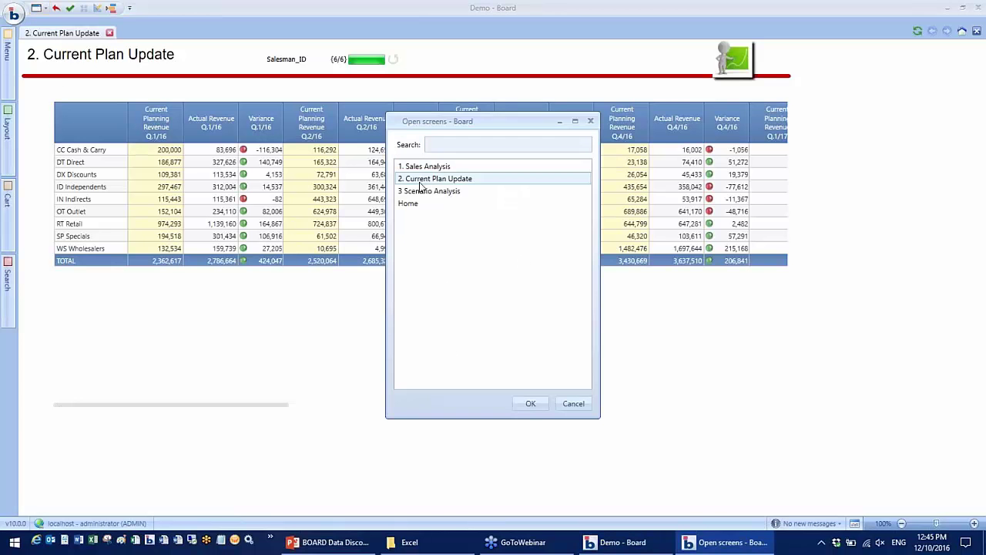
pyautogui.click(454, 192)
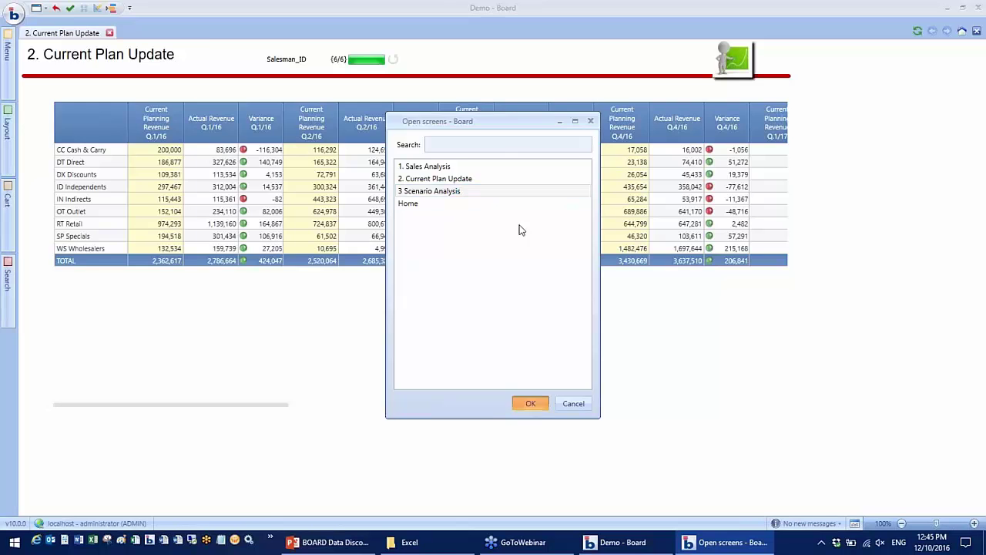
pyautogui.click(530, 403)
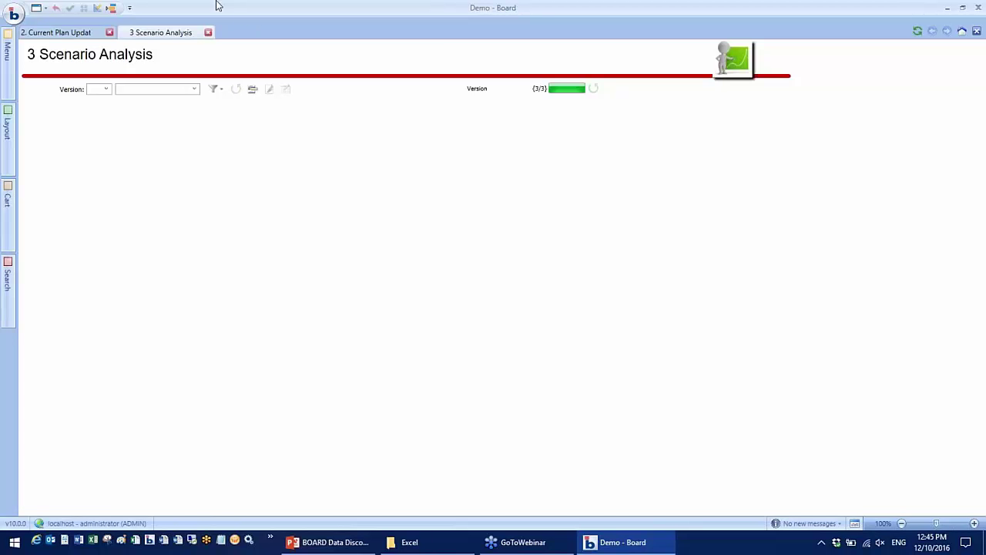
# In edit mode, add a new DataView and paste the previously copied layout into it
pyautogui.click(95, 9)
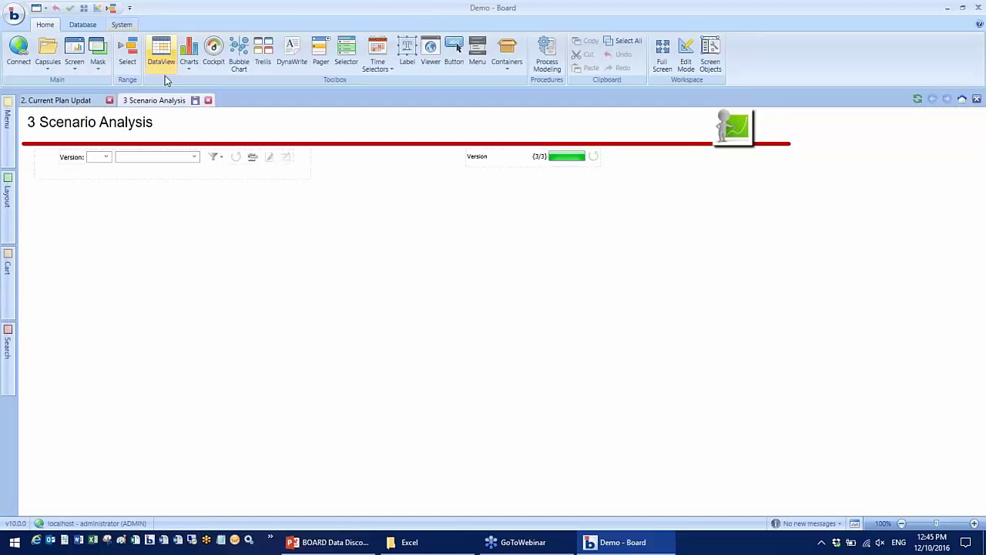
pyautogui.click(70, 220)
pyautogui.rightClick(289, 280)
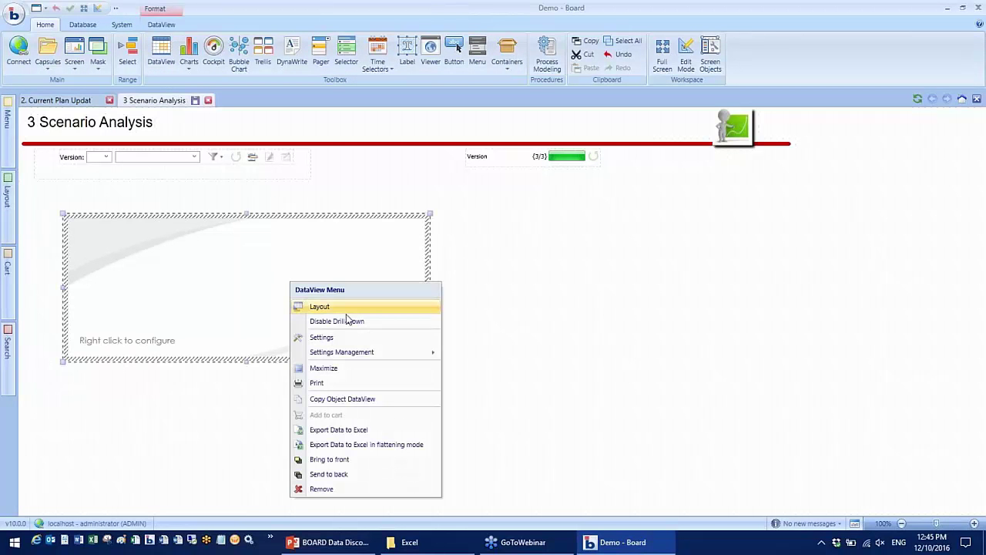
pyautogui.click(351, 311)
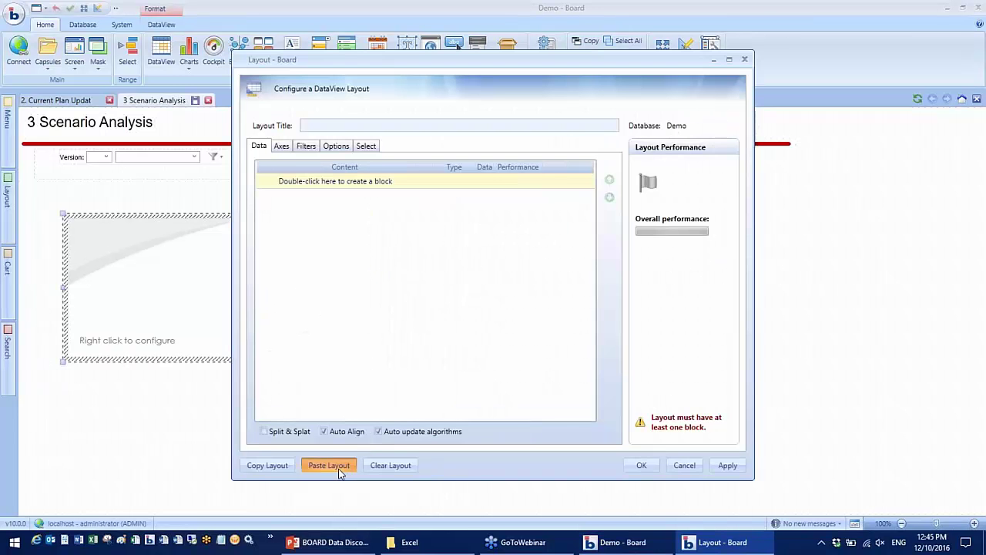
pyautogui.click(338, 469)
pyautogui.click(553, 292)
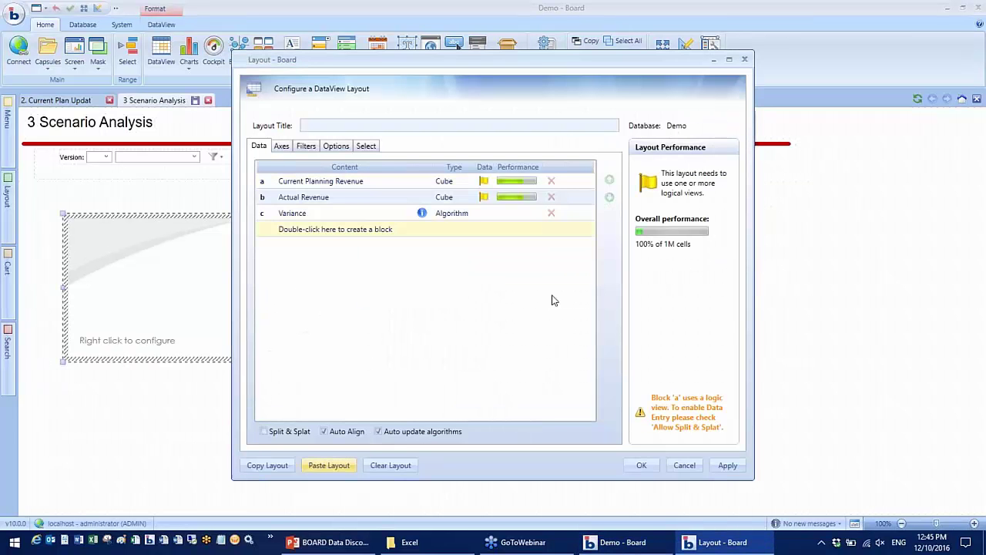
# Replace the Variance block with a Planning Revenue (Version) block detailed by Version
pyautogui.click(551, 213)
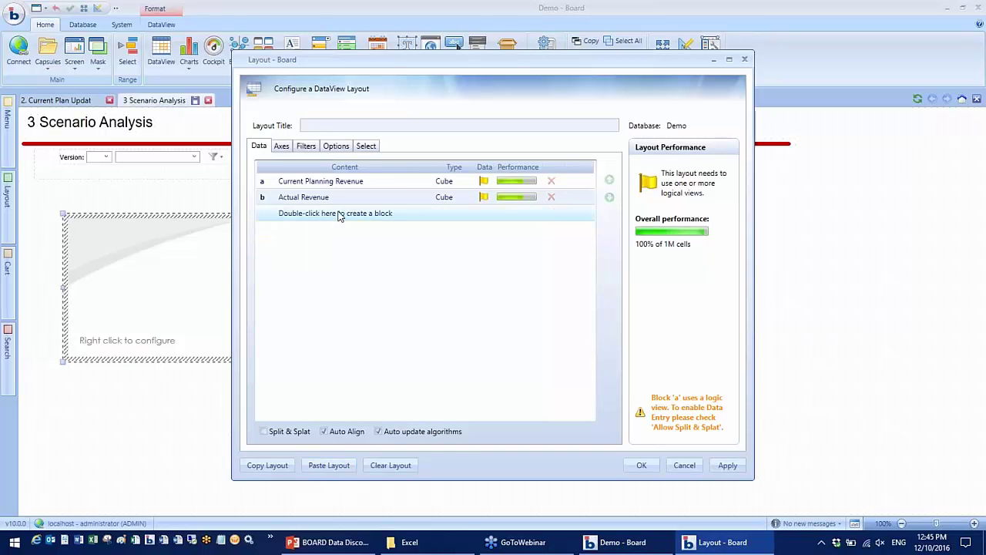
pyautogui.doubleClick(340, 216)
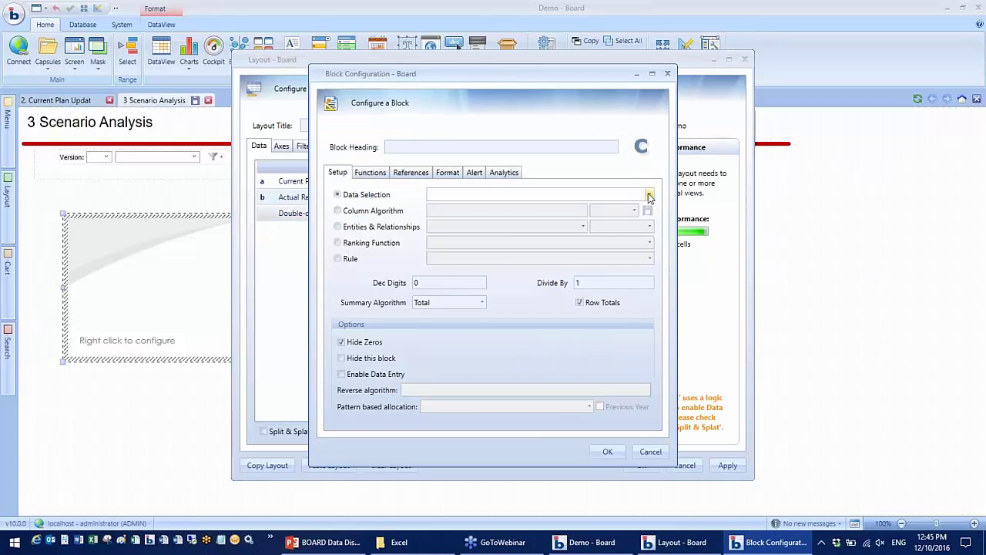
pyautogui.click(649, 194)
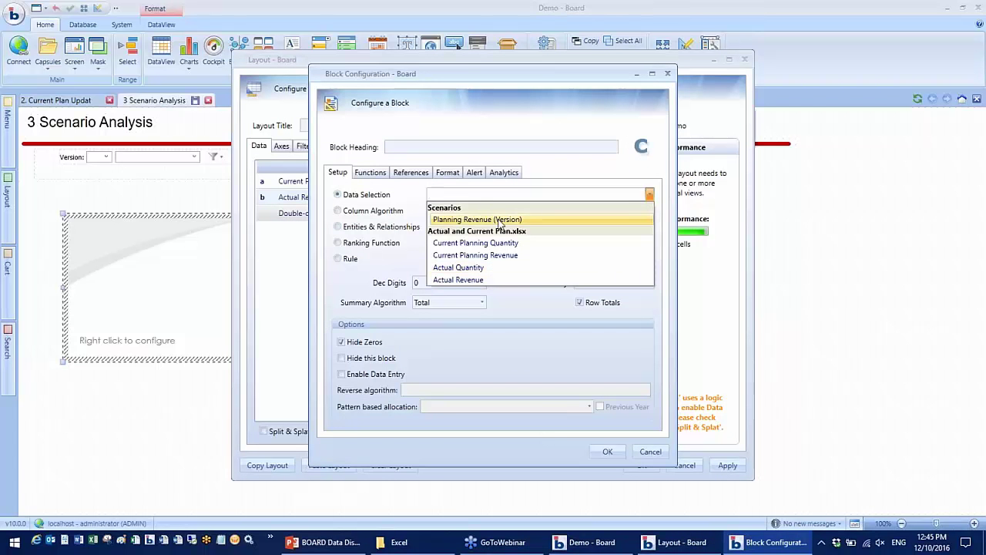
pyautogui.click(469, 219)
pyautogui.click(417, 175)
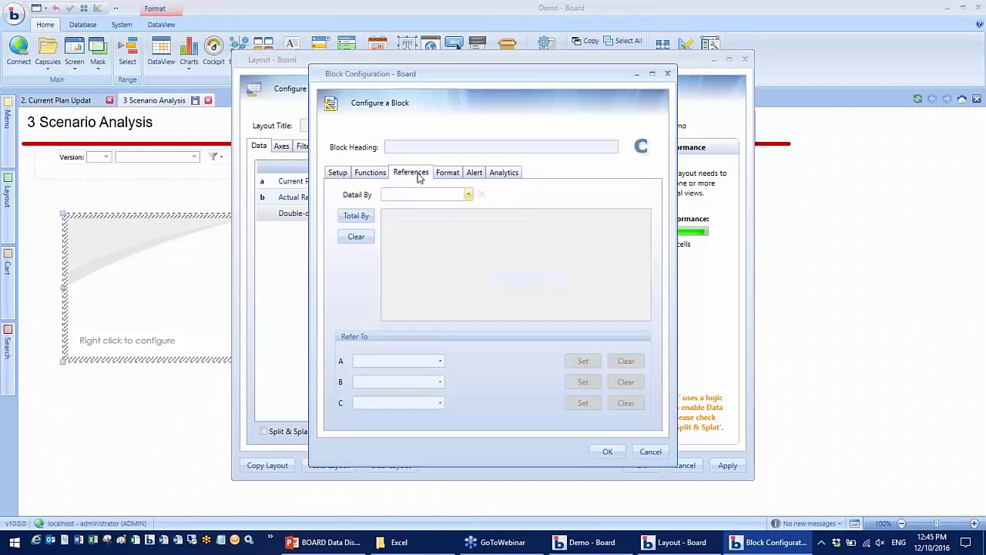
pyautogui.click(420, 197)
pyautogui.click(412, 331)
pyautogui.click(605, 452)
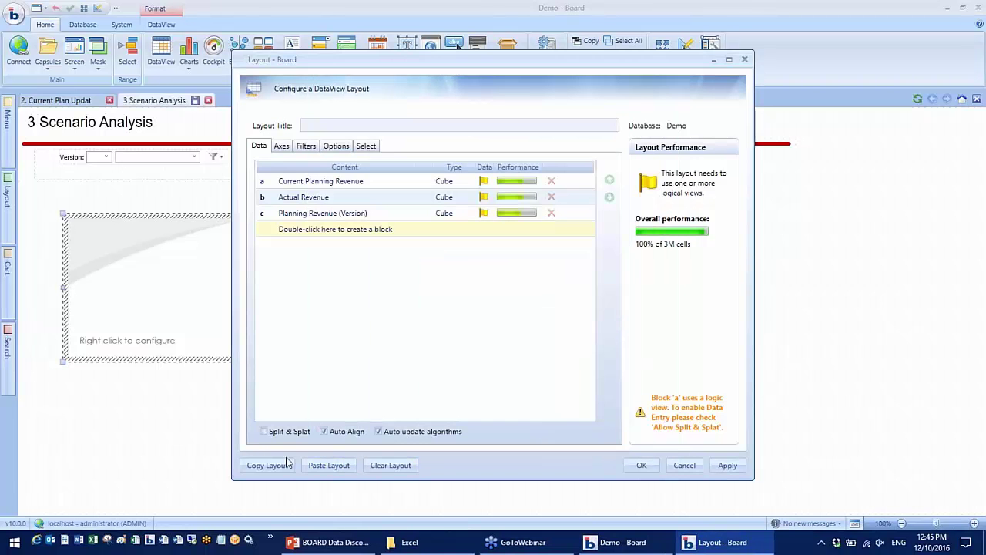
# Allow Split & Splat and apply the layout
pyautogui.click(287, 433)
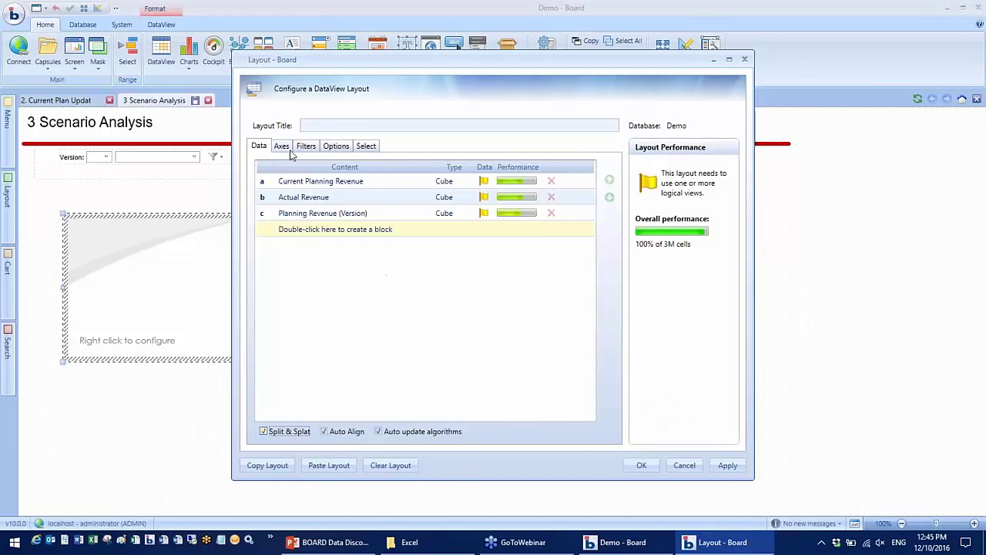
pyautogui.click(281, 145)
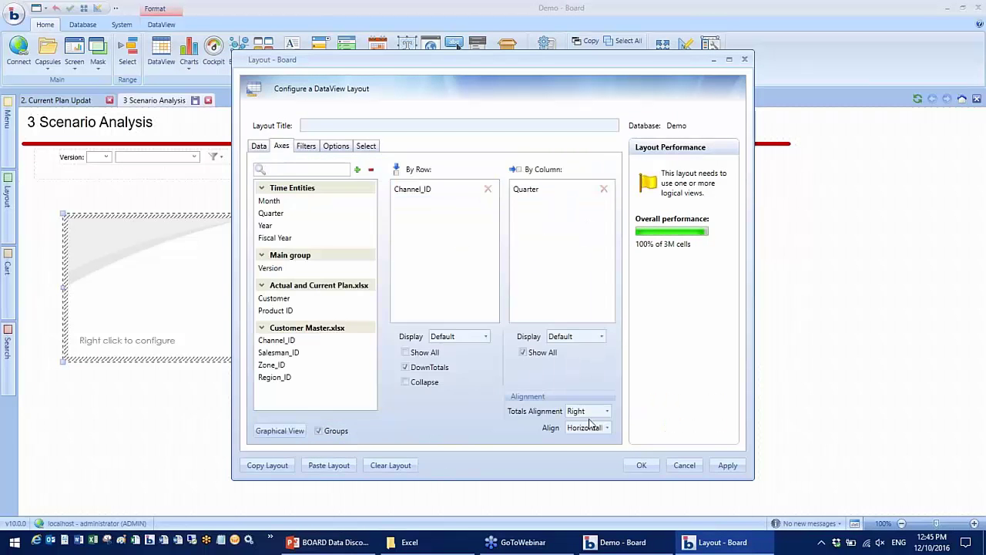
pyautogui.click(640, 465)
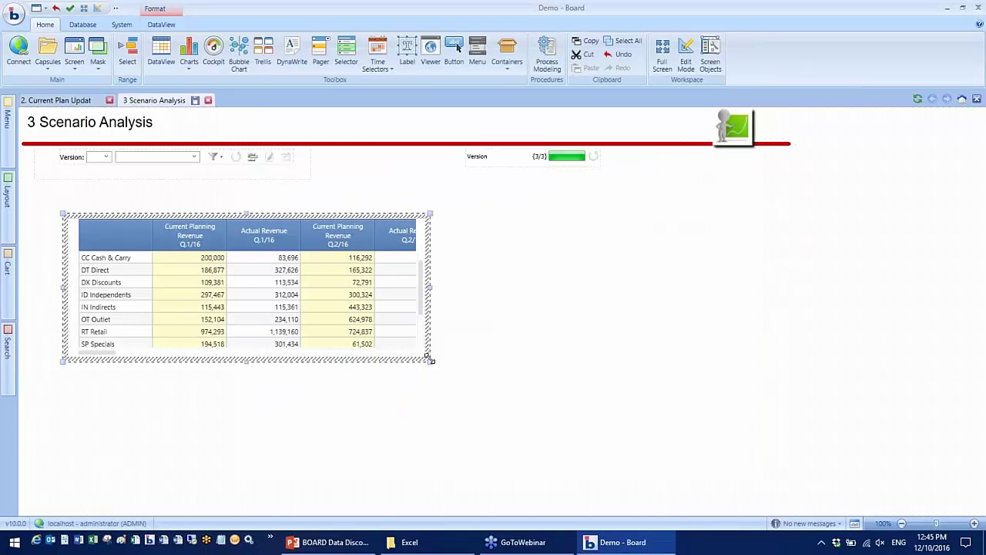
# Enlarge the DataView to show Q.1/16 through Q.1/17 and TOTAL, and place a selector beside the title
pyautogui.moveTo(436, 365); pyautogui.dragTo(851, 484)
pyautogui.moveTo(63, 214); pyautogui.dragTo(35, 199)
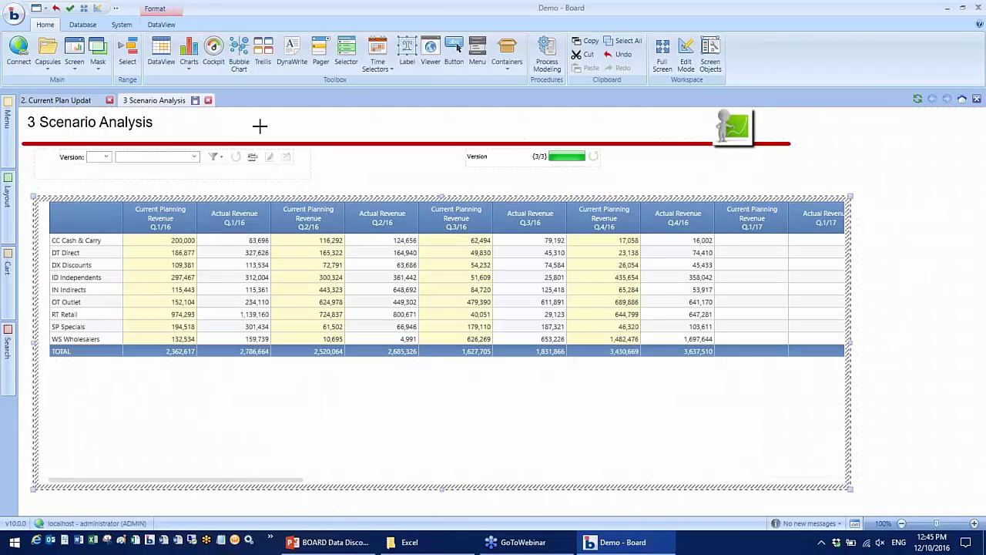
pyautogui.click(339, 49)
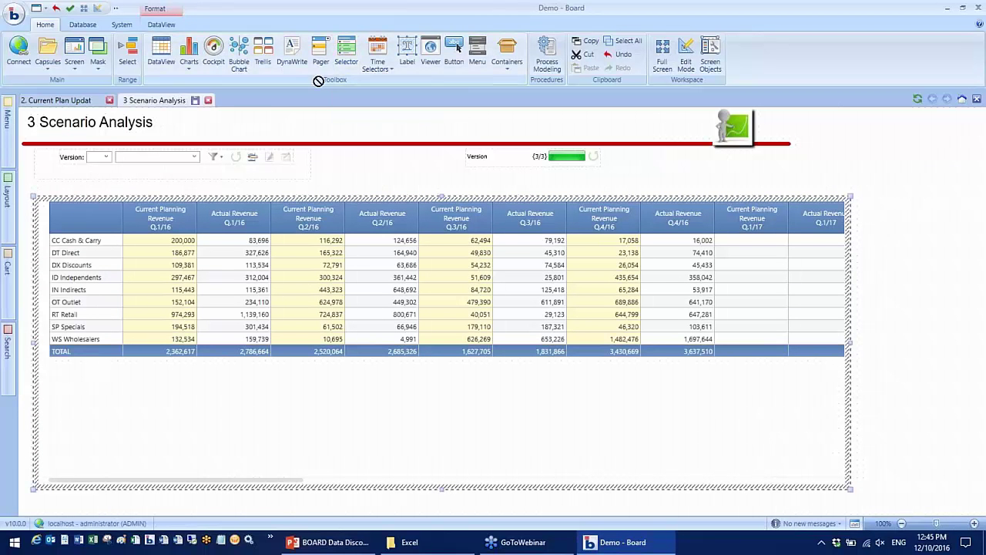
pyautogui.click(307, 124)
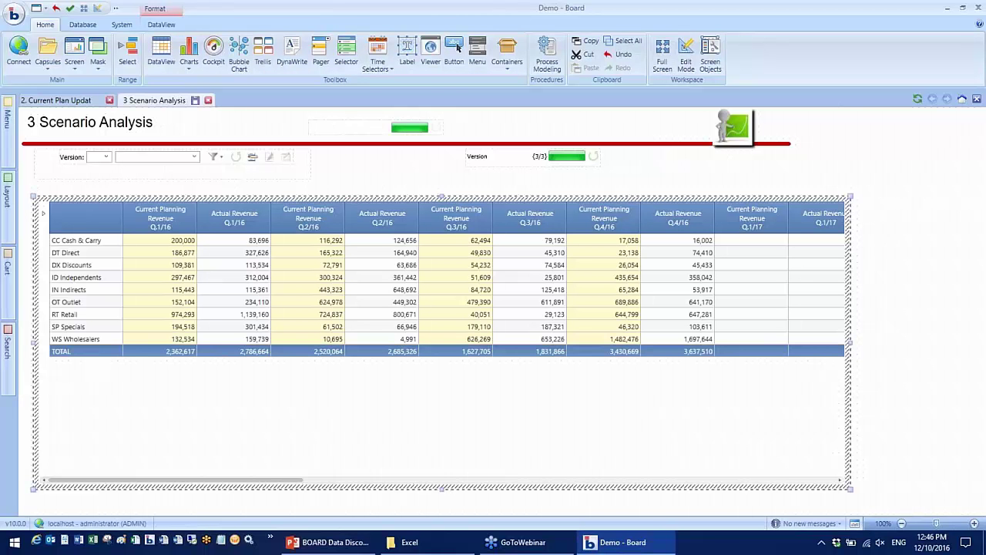
# Remove Quarter from the DataView's column axis
pyautogui.rightClick(440, 287)
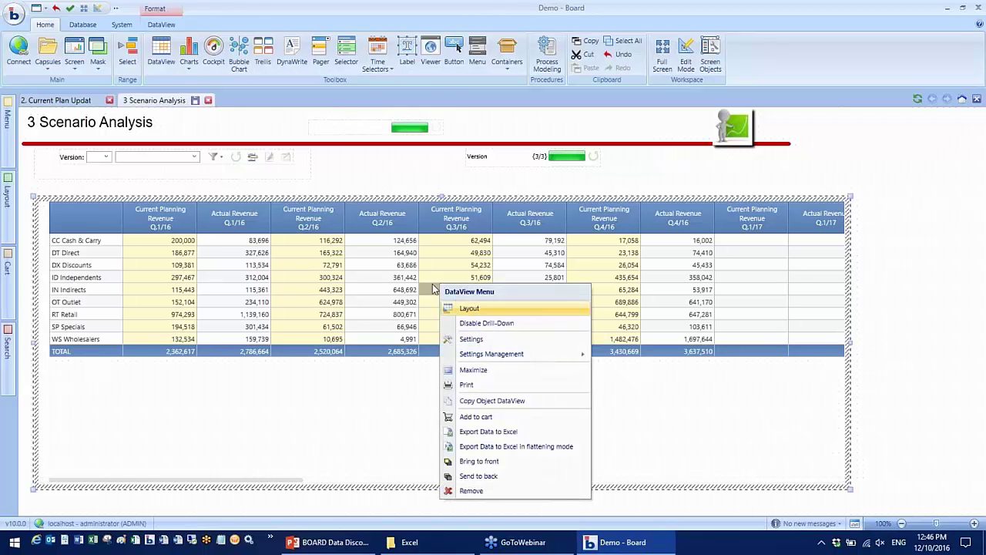
pyautogui.click(470, 310)
pyautogui.click(281, 146)
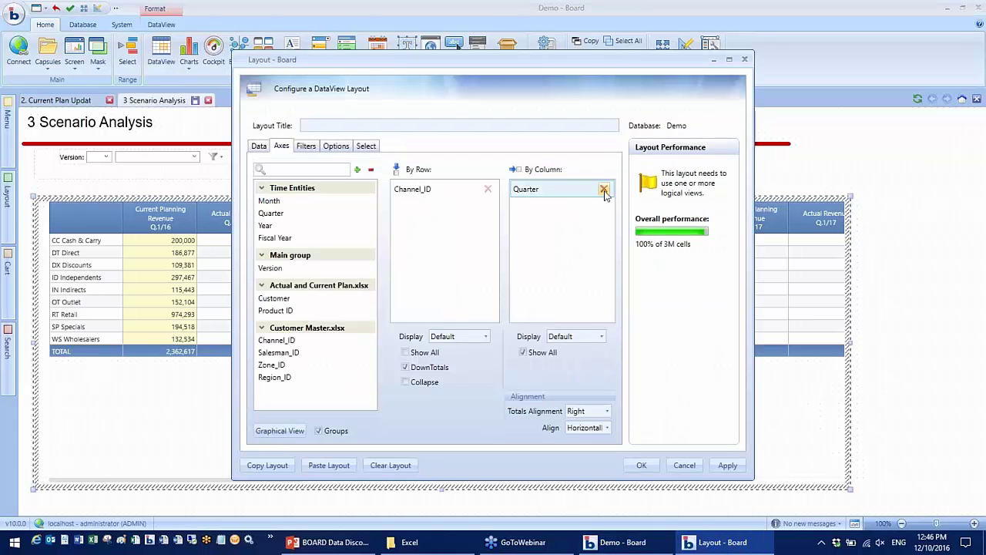
pyautogui.click(604, 189)
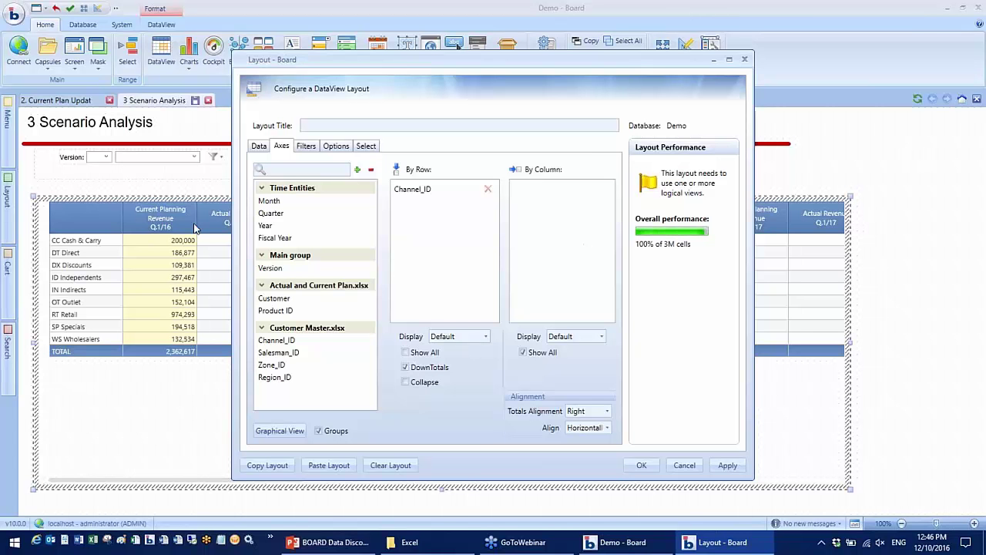
# Enable data entry on the Planning Revenue (Version) block and apply the layout
pyautogui.click(252, 149)
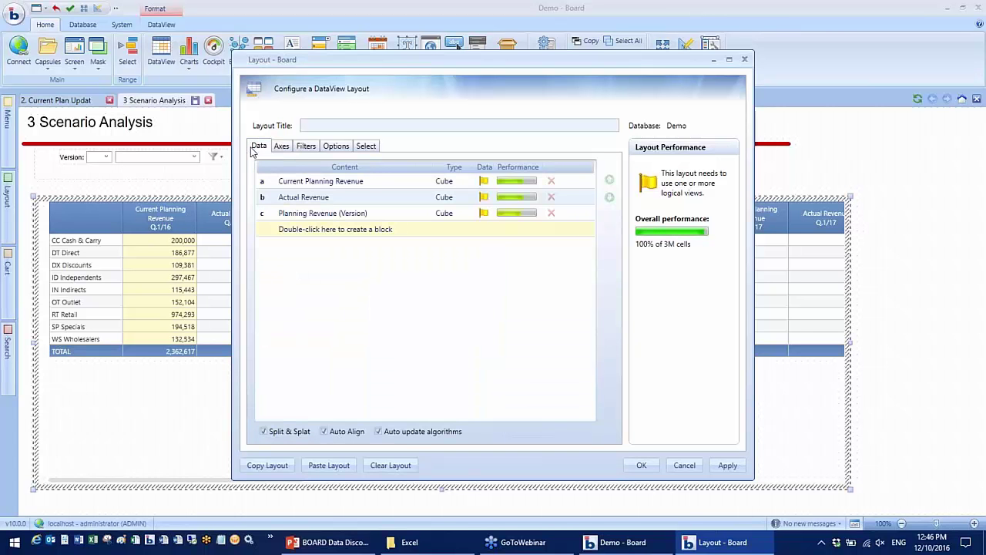
pyautogui.click(358, 215)
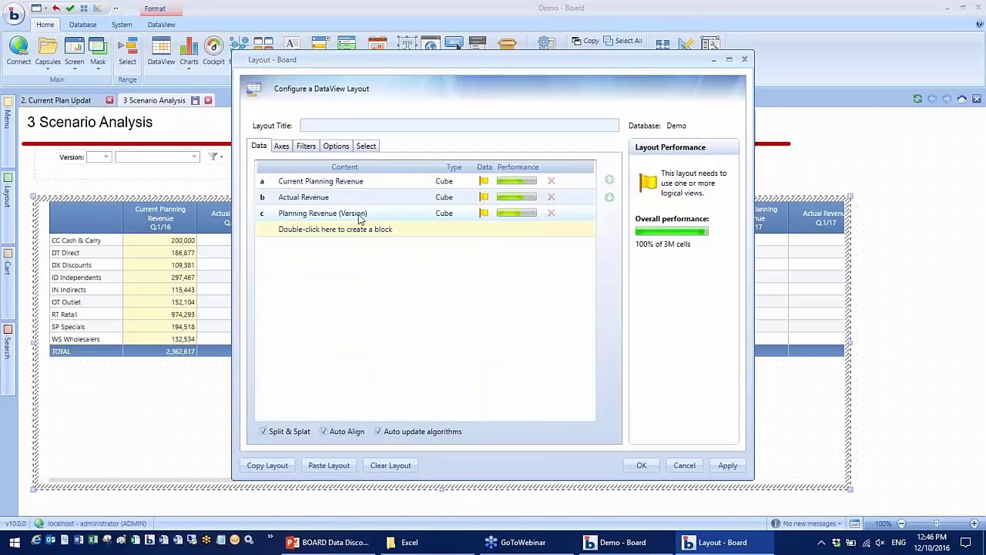
pyautogui.doubleClick(356, 219)
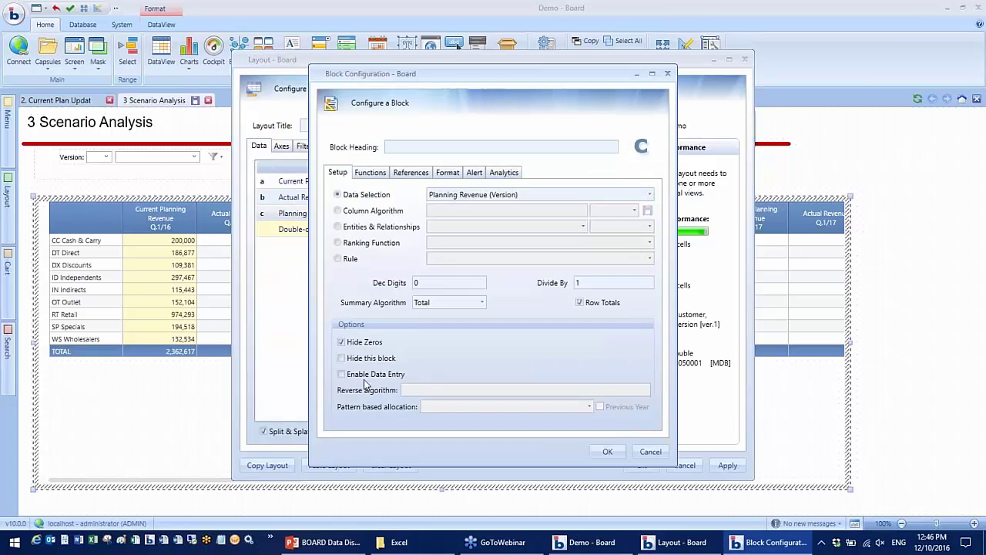
pyautogui.click(342, 373)
pyautogui.click(596, 452)
pyautogui.click(633, 465)
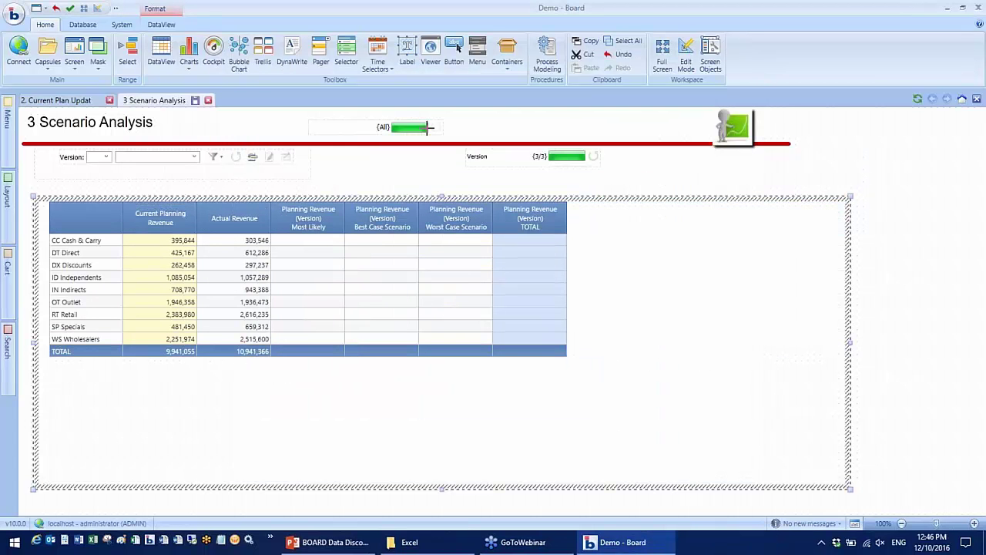
# Set the selector to a Fiscal Year horizontal list and widen it to show 15-16 through 18-19
pyautogui.rightClick(429, 128)
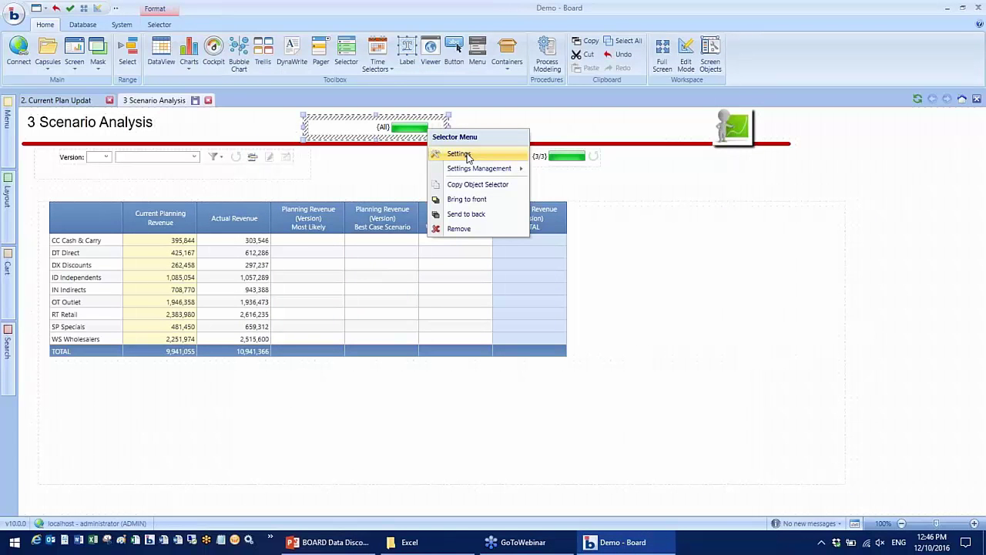
pyautogui.click(460, 154)
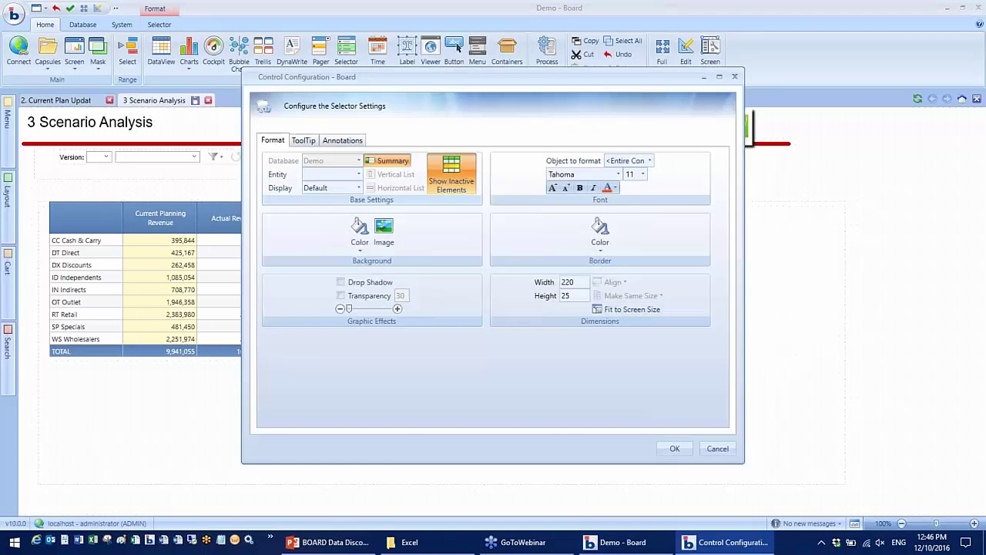
pyautogui.click(358, 174)
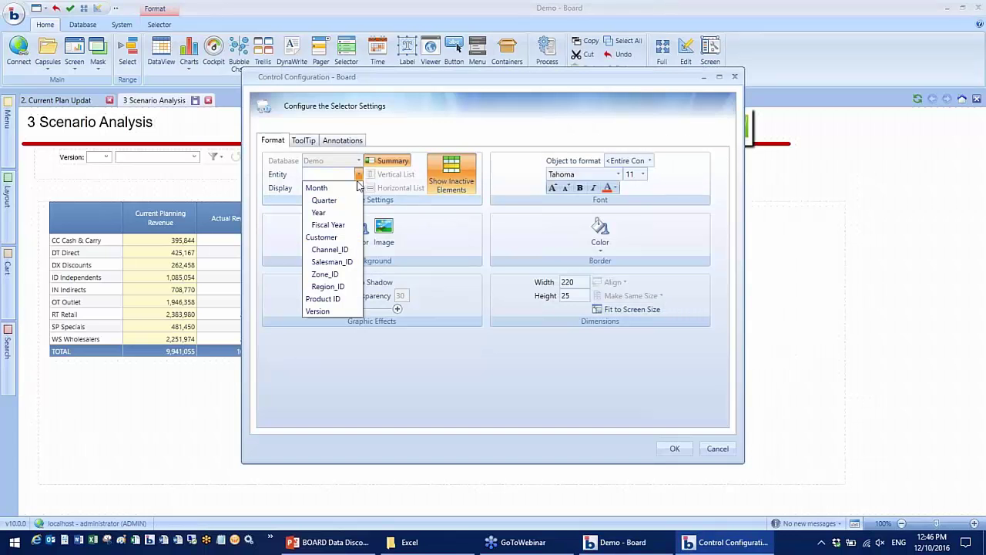
pyautogui.click(347, 228)
pyautogui.click(379, 188)
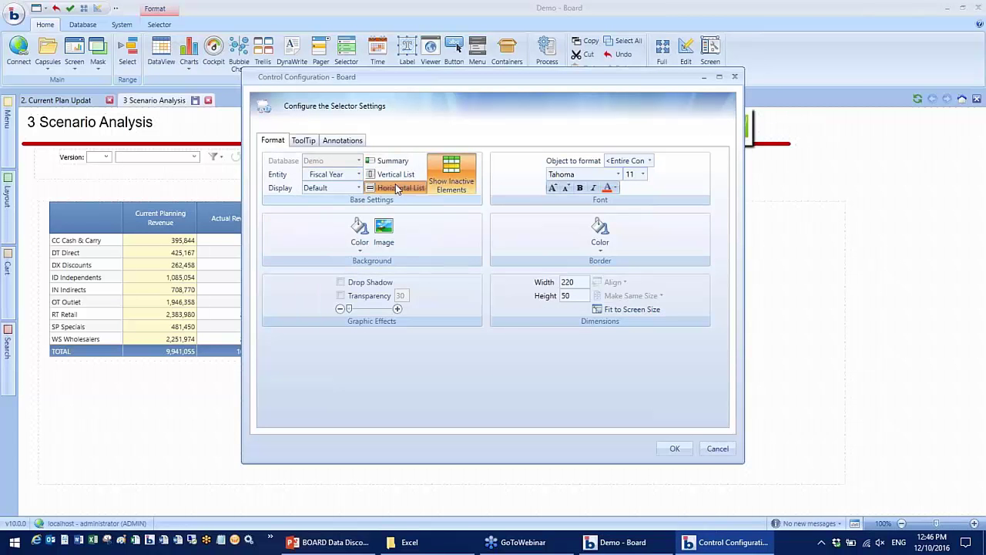
pyautogui.click(673, 449)
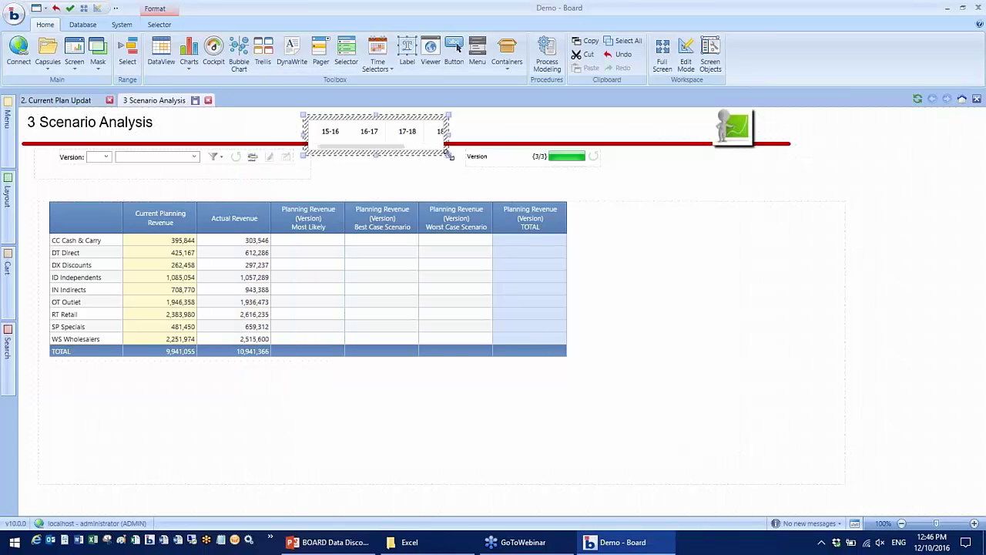
pyautogui.moveTo(448, 154); pyautogui.dragTo(504, 137)
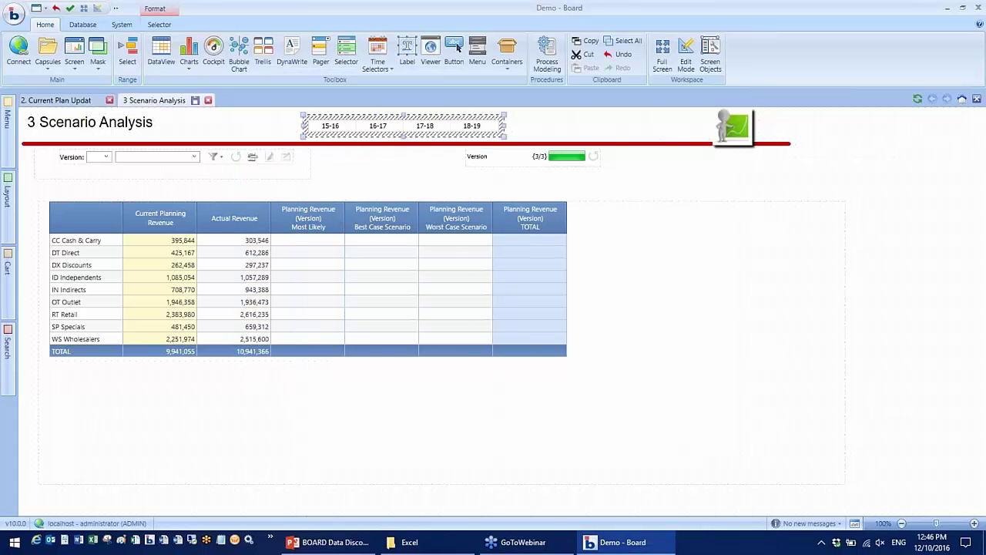
# Toggle data entry on the Planning Revenue (Version) block in the DataView layout
pyautogui.rightClick(482, 281)
pyautogui.click(513, 308)
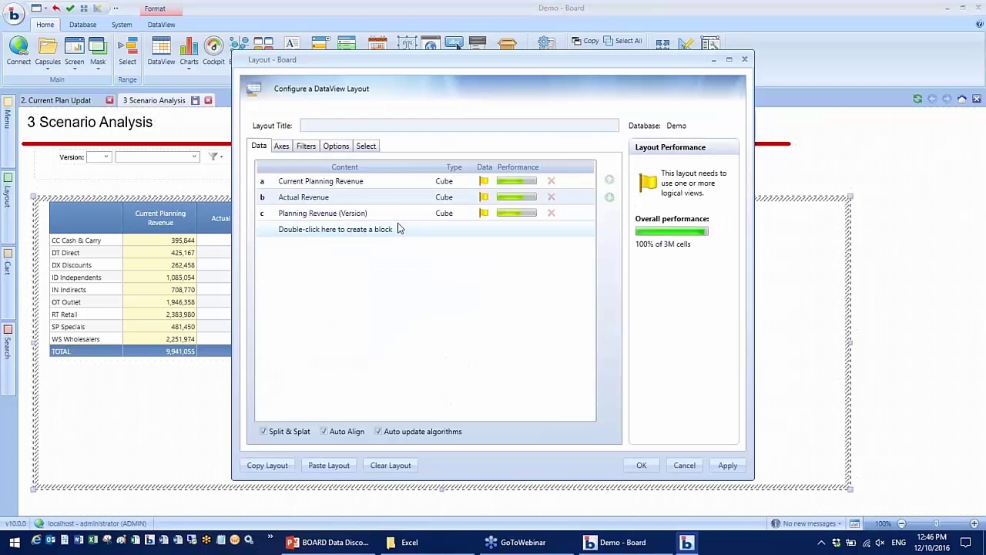
pyautogui.doubleClick(328, 398)
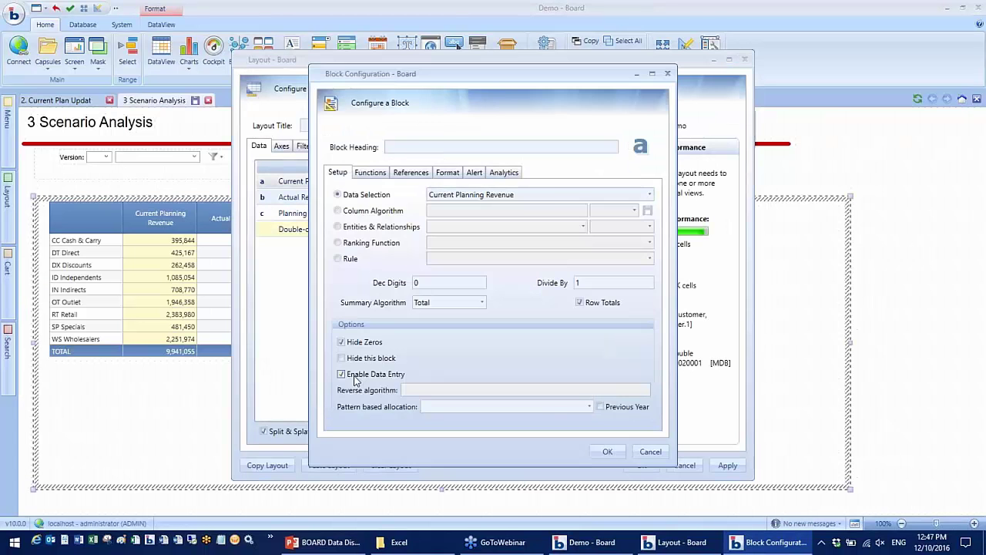
pyautogui.click(610, 453)
pyautogui.doubleClick(380, 216)
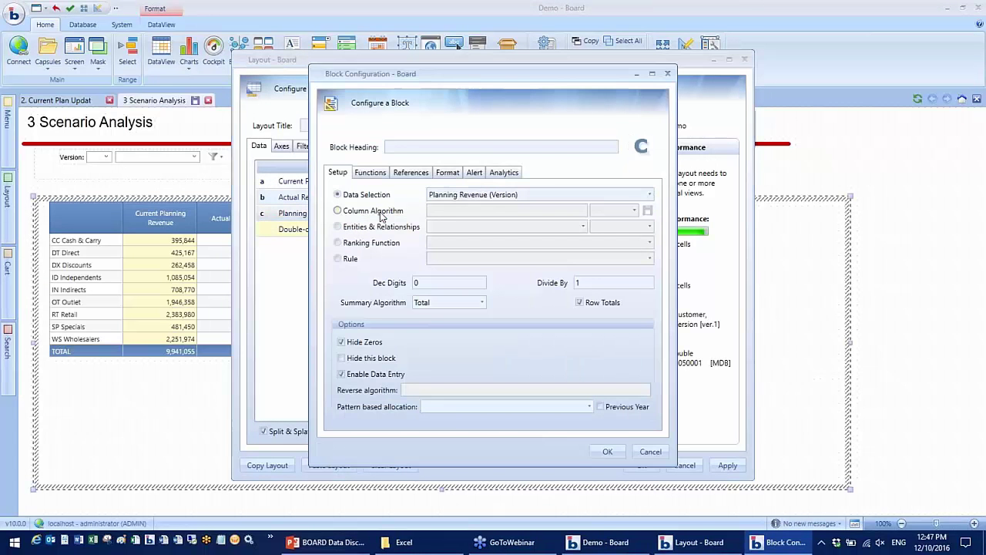
pyautogui.click(341, 373)
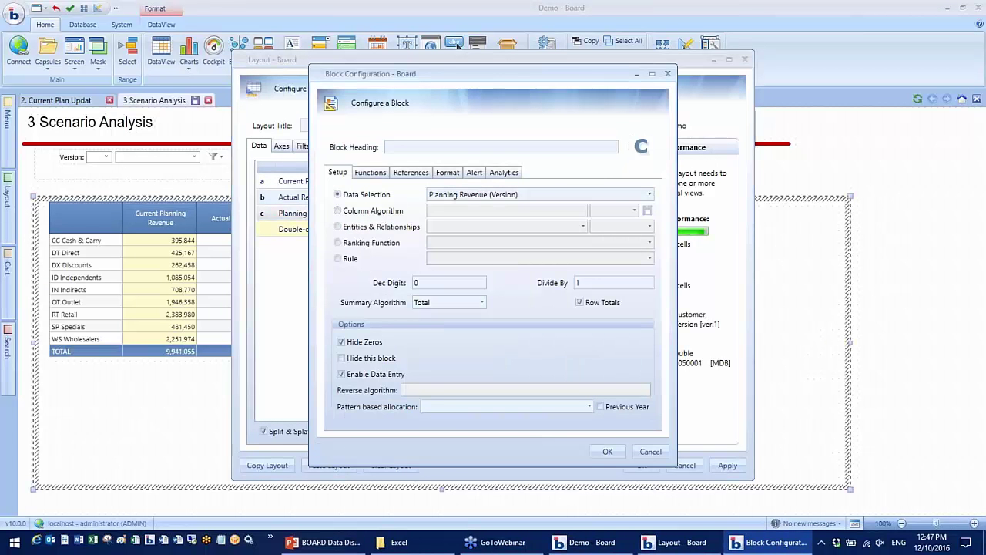
pyautogui.click(598, 453)
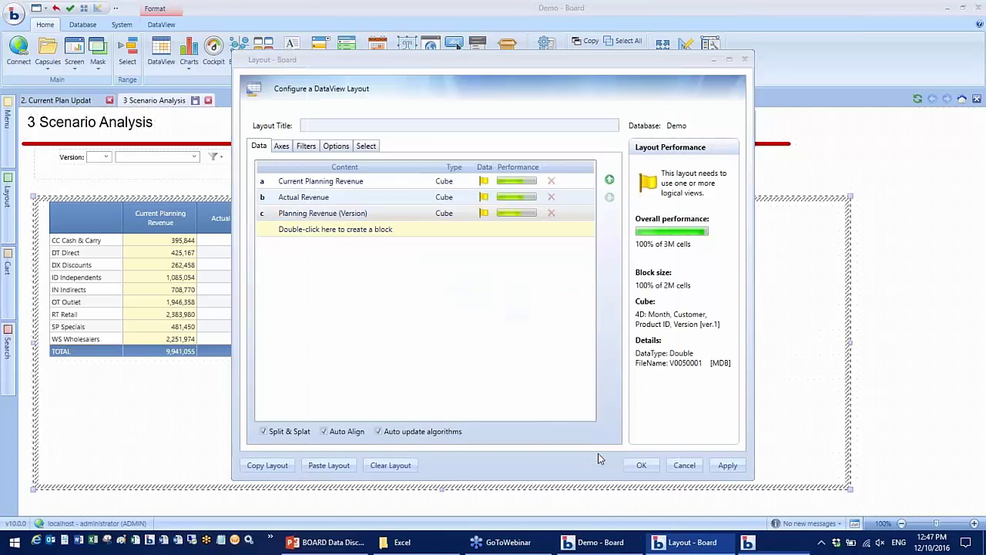
pyautogui.click(641, 466)
# Turn off row totals for the Planning Revenue (Version) block
pyautogui.rightClick(460, 283)
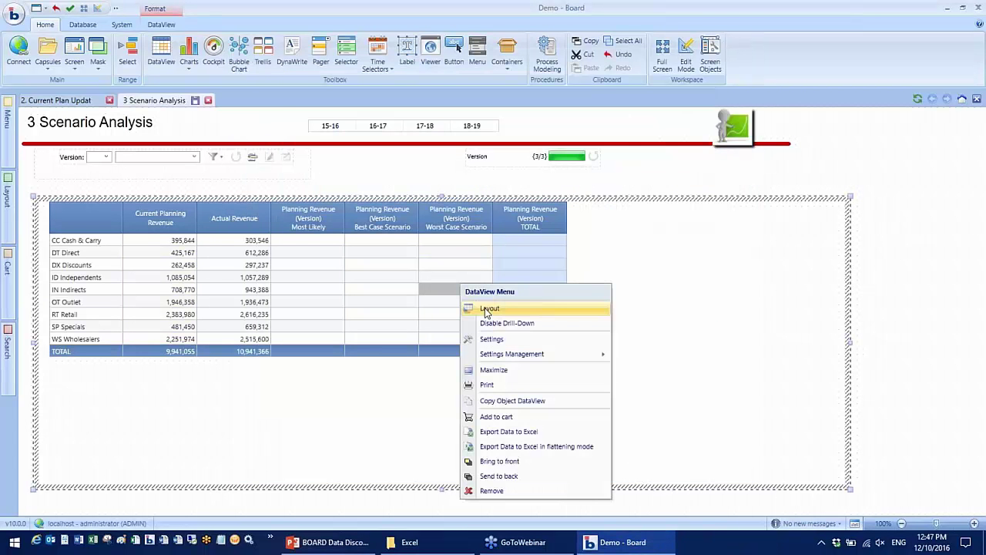
pyautogui.click(487, 312)
pyautogui.doubleClick(341, 213)
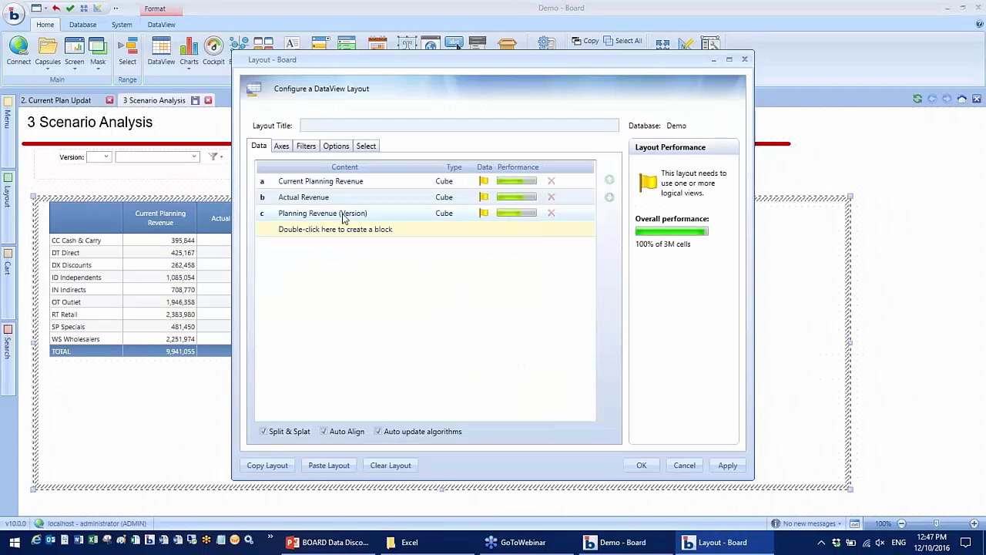
pyautogui.click(588, 308)
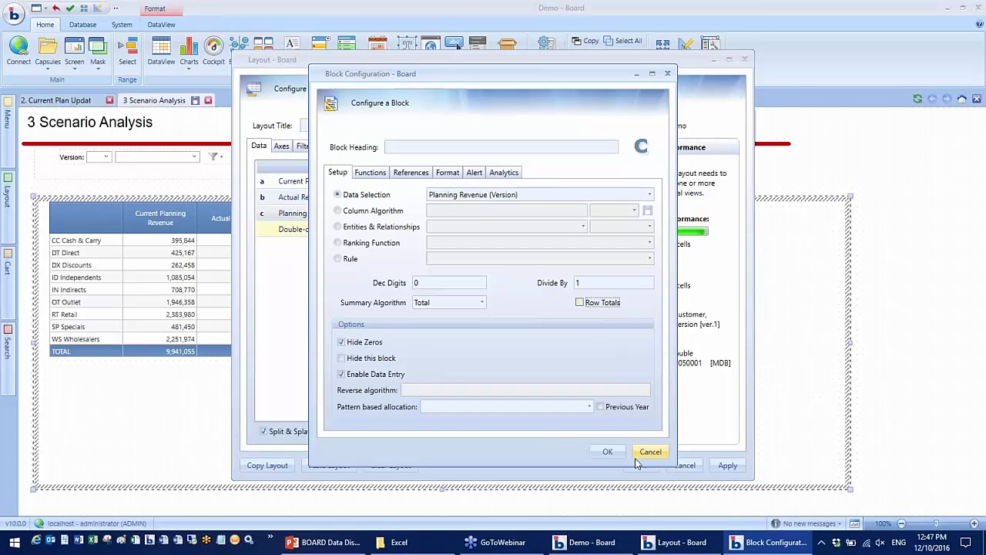
pyautogui.click(604, 452)
pyautogui.click(636, 465)
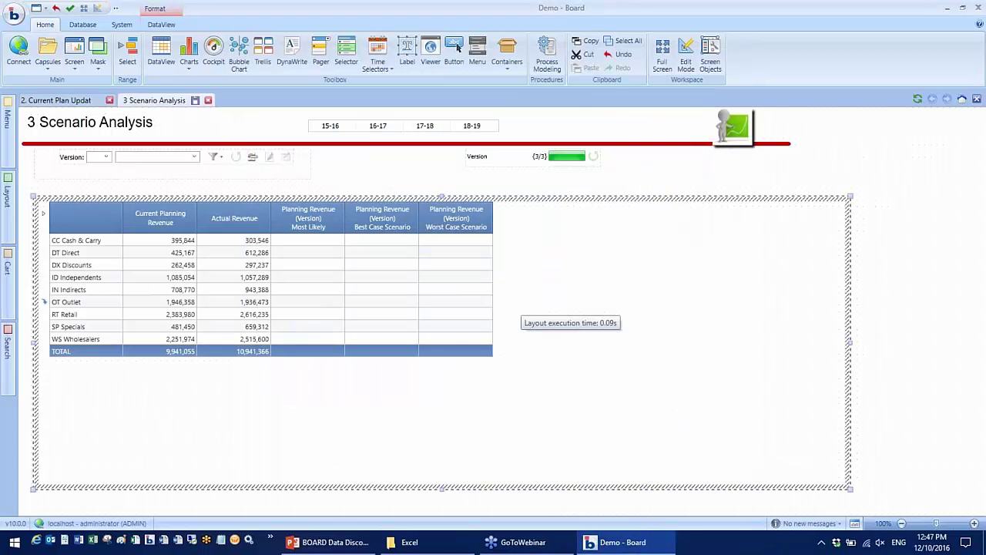
# Enable data entry on the Current Planning Revenue block (a), then save the 3 Scenario Analysis screen
pyautogui.rightClick(432, 293)
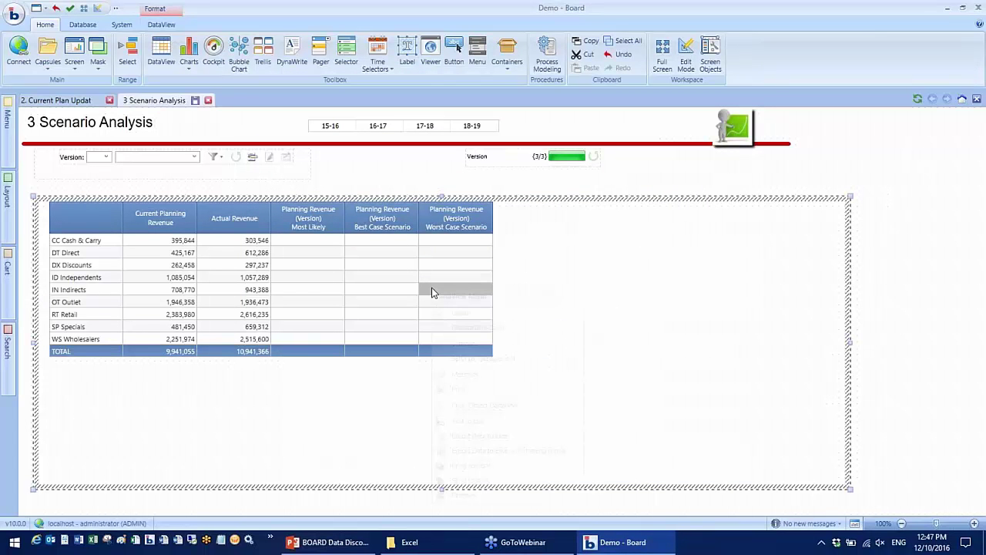
pyautogui.click(455, 312)
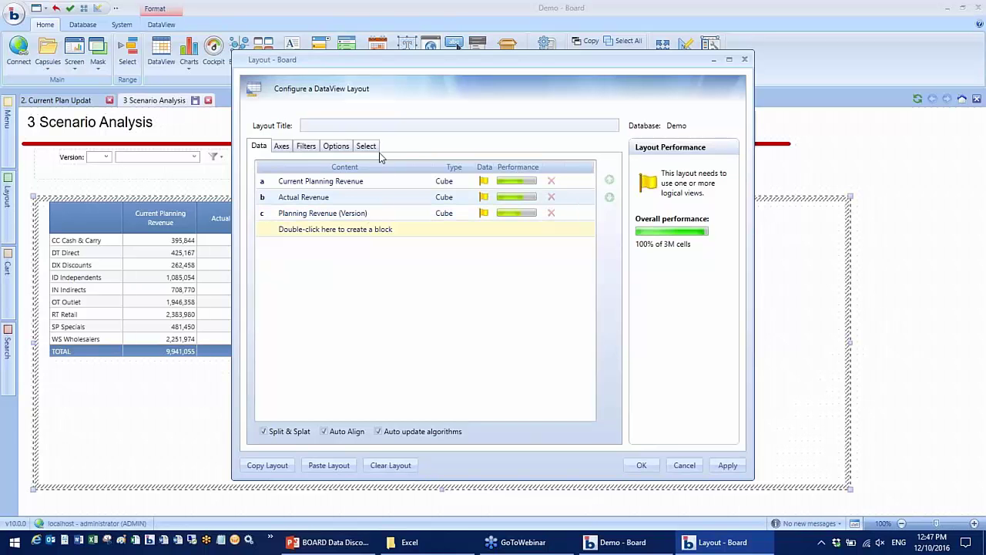
pyautogui.doubleClick(373, 315)
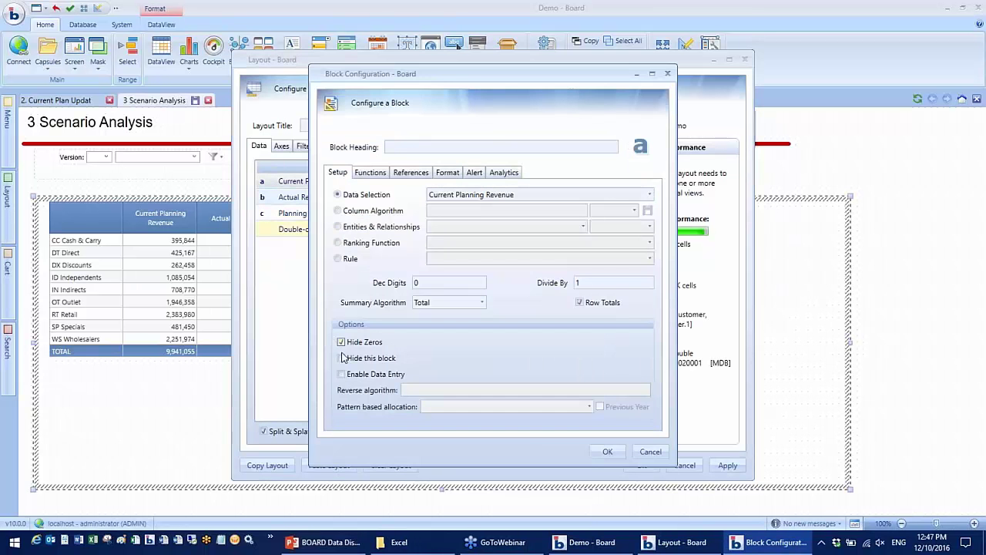
pyautogui.click(341, 373)
pyautogui.click(609, 451)
pyautogui.click(639, 465)
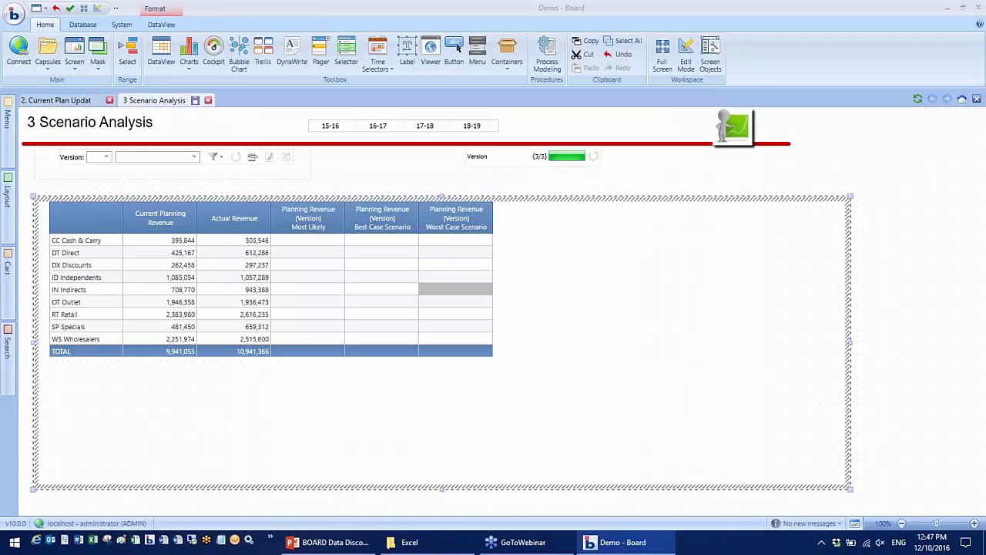
pyautogui.click(196, 100)
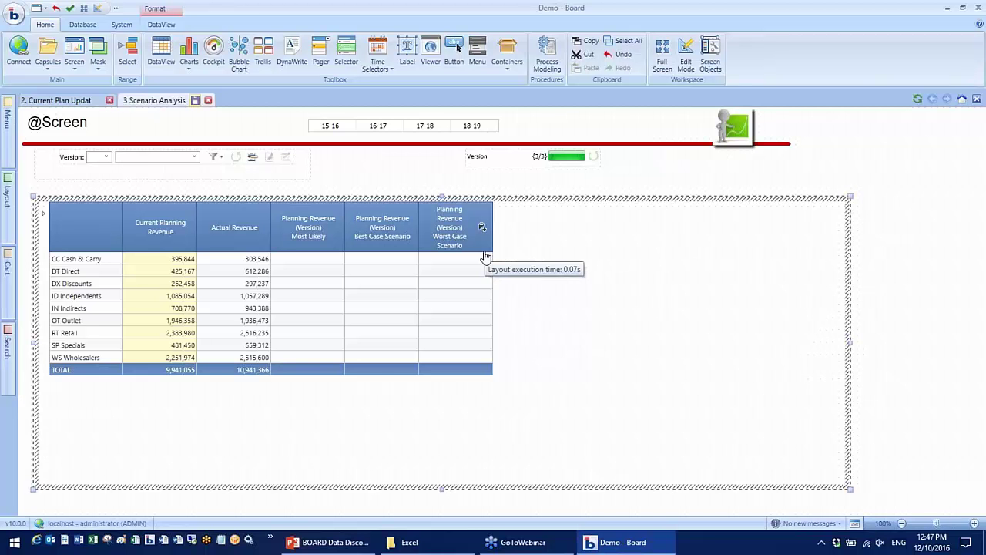
# Open Process Modeling from the Database ribbon tab
pyautogui.click(83, 25)
pyautogui.click(307, 66)
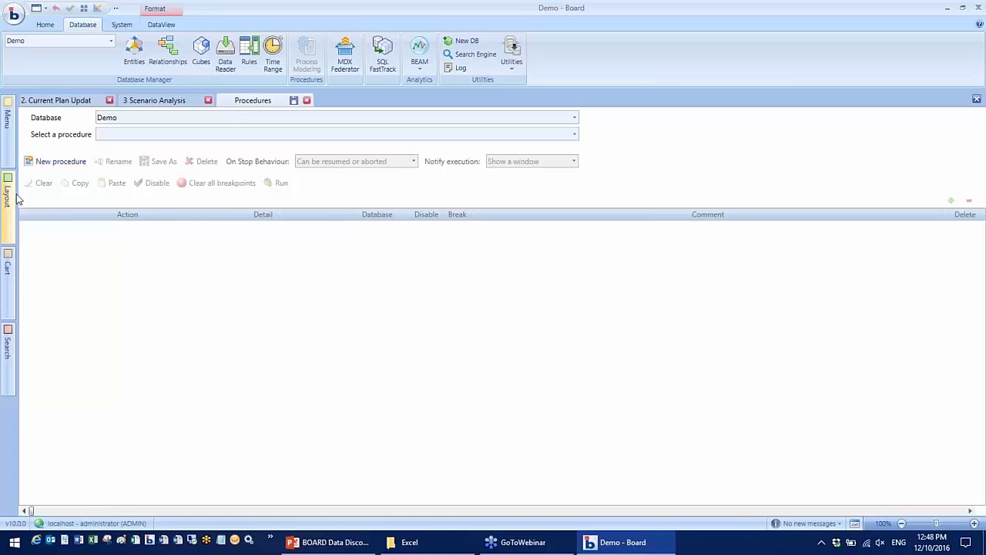
# Create a new procedure named 'Version Copy'
pyautogui.click(29, 164)
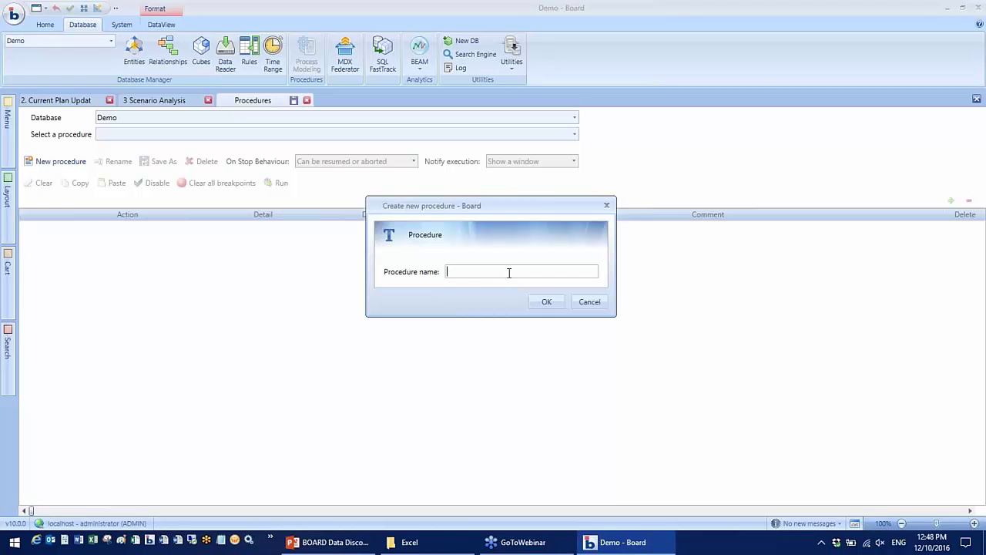
pyautogui.write('Version Copy')
pyautogui.click(546, 302)
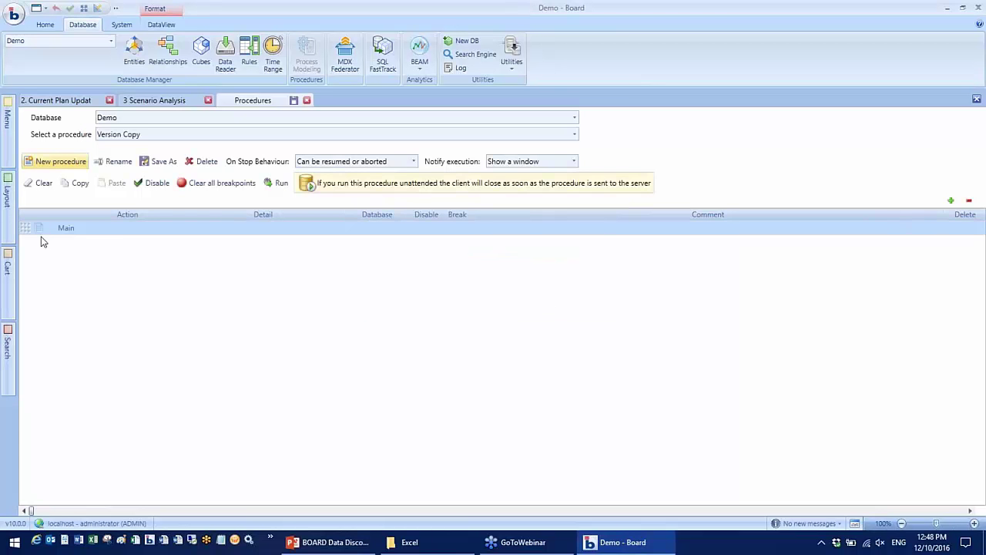
# Add a Data Flow action with Current Planning Revenue as block a
pyautogui.click(38, 227)
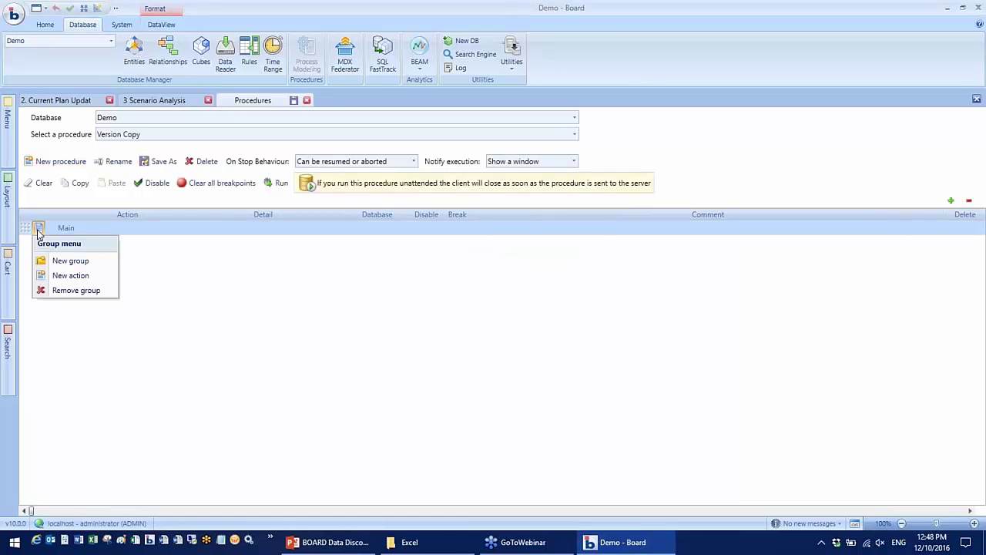
pyautogui.click(70, 275)
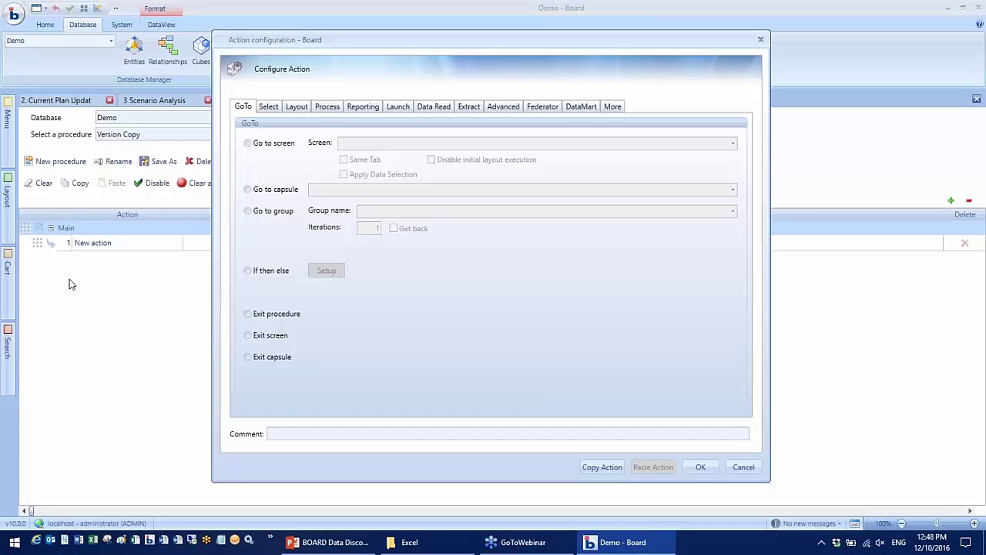
pyautogui.click(336, 110)
pyautogui.click(263, 141)
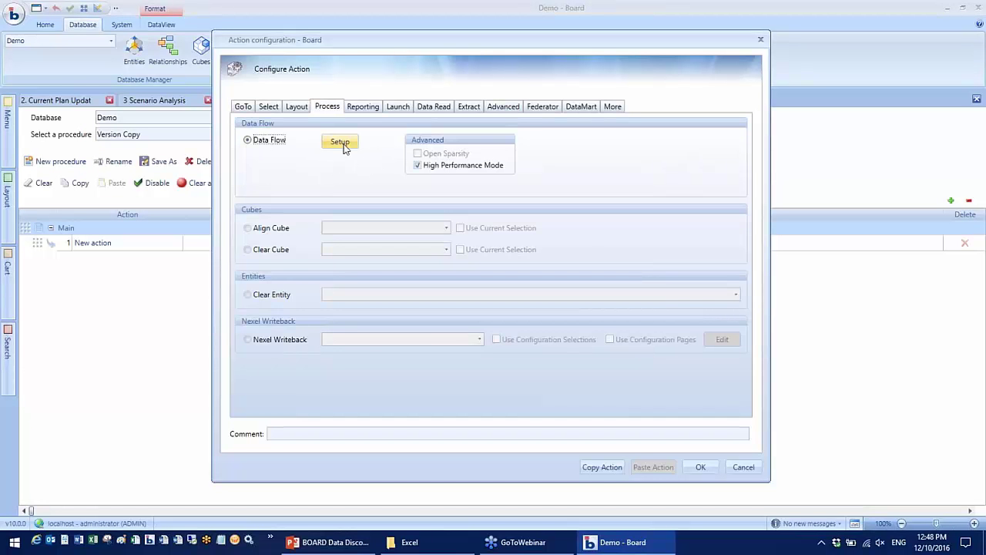
pyautogui.click(344, 148)
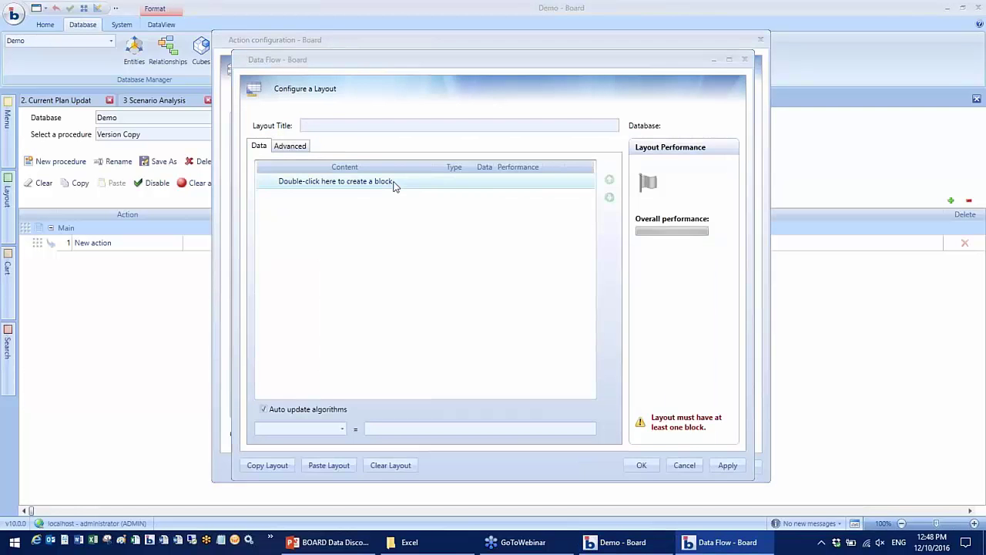
pyautogui.doubleClick(393, 185)
pyautogui.click(649, 196)
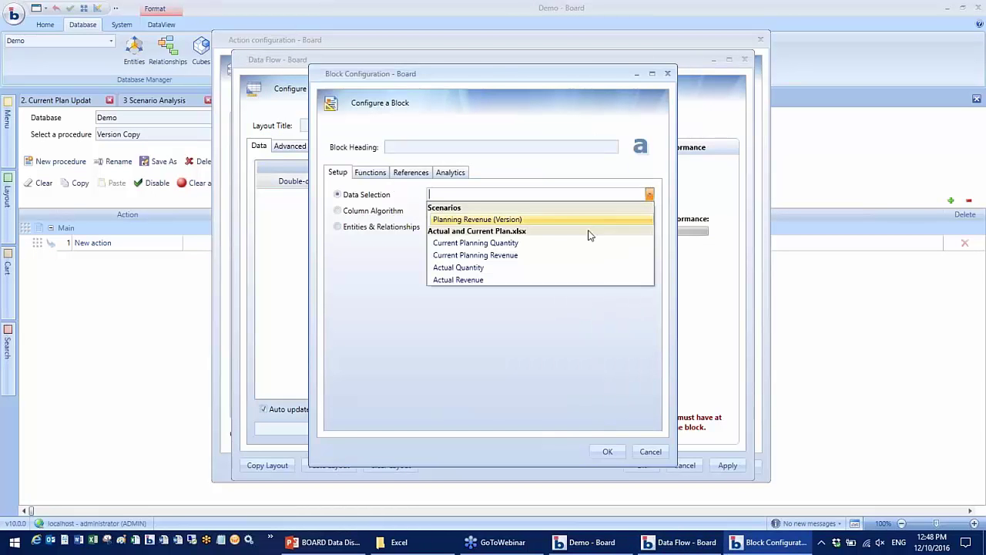
pyautogui.click(553, 262)
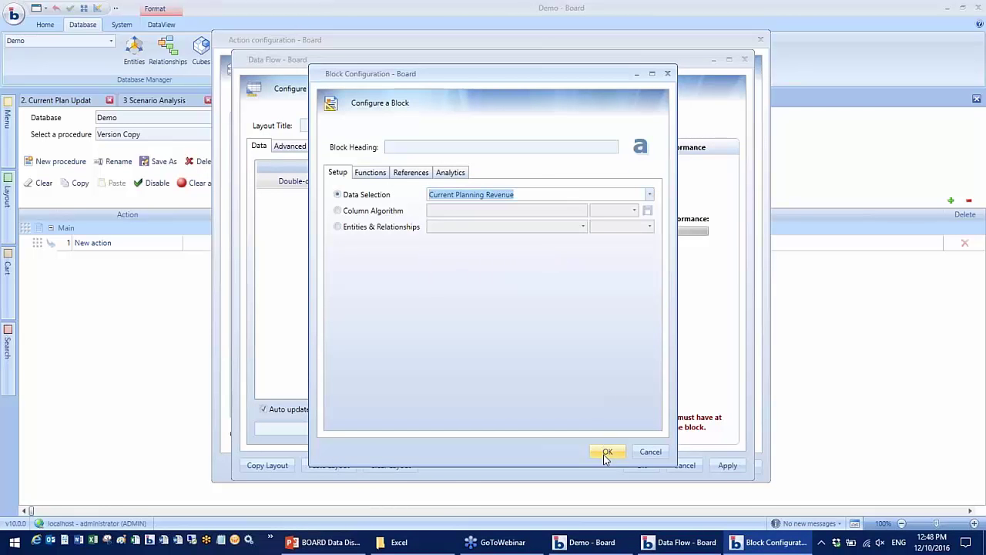
pyautogui.click(606, 451)
# Add Planning Revenue (Version) as target block b with formula b = a
pyautogui.doubleClick(378, 197)
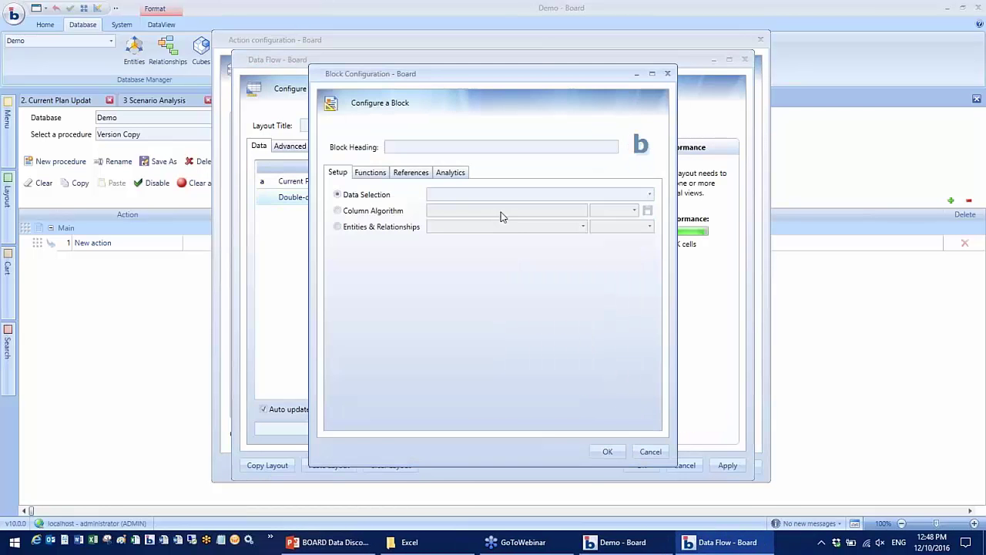
pyautogui.click(650, 195)
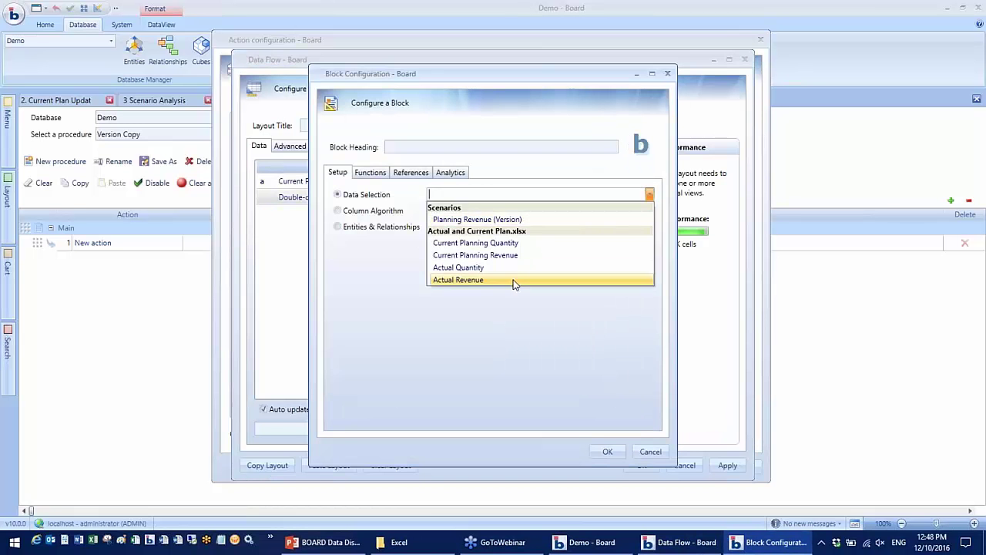
pyautogui.click(510, 220)
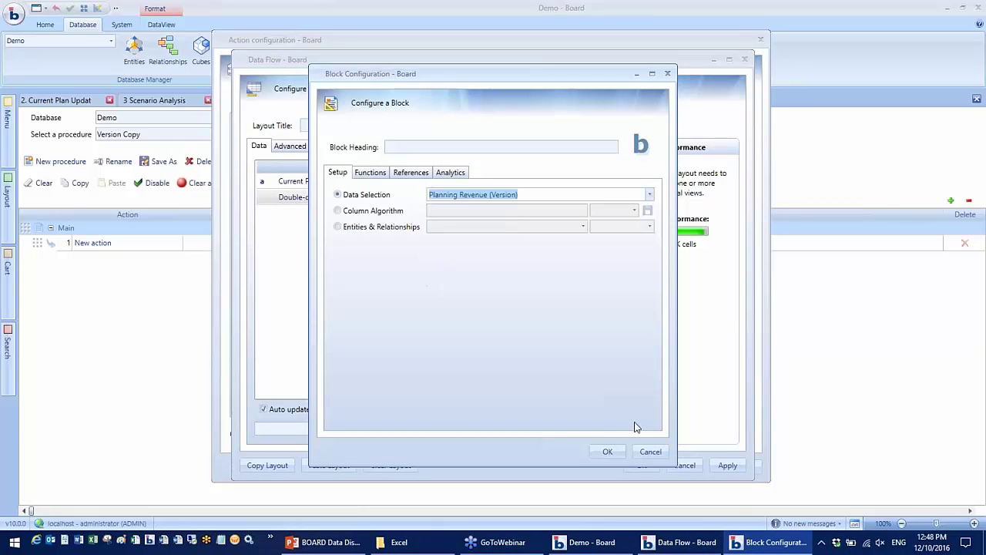
pyautogui.click(607, 452)
pyautogui.click(396, 428)
pyautogui.write('a')
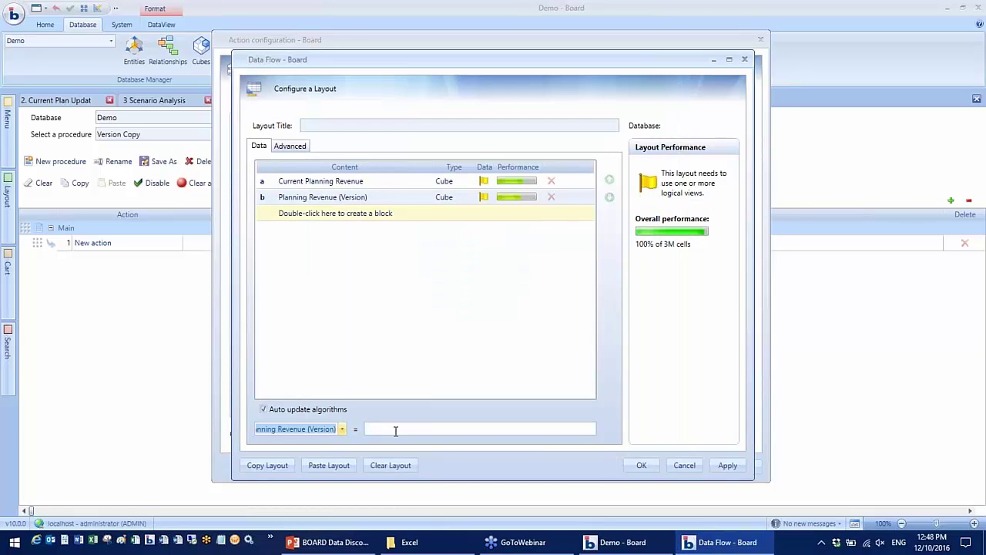
pyautogui.click(642, 466)
pyautogui.click(716, 467)
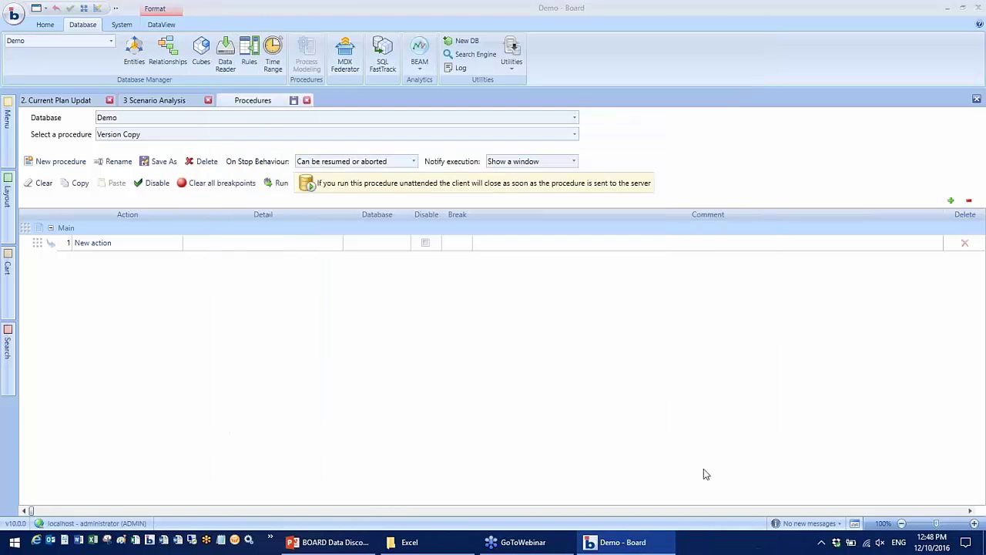
# Add a Refresh Screen action, save the procedure, and go back to 3 Scenario Analysis
pyautogui.doubleClick(54, 259)
pyautogui.click(623, 108)
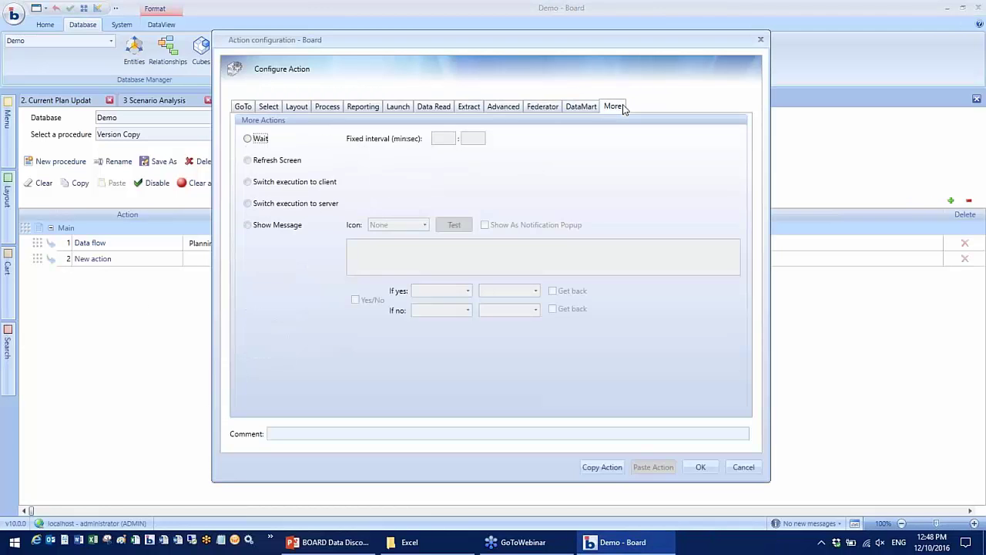
pyautogui.click(282, 161)
pyautogui.click(697, 467)
pyautogui.click(294, 100)
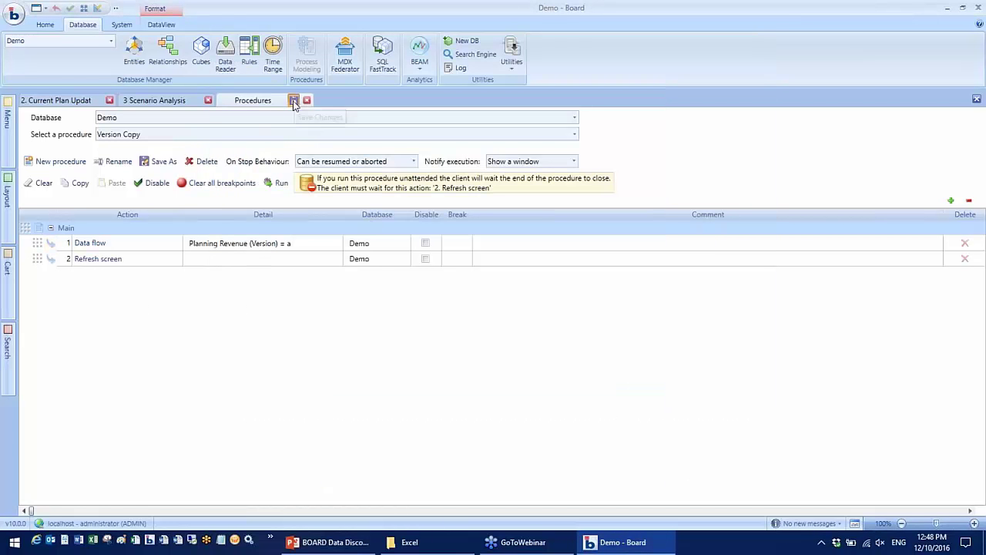
pyautogui.click(153, 101)
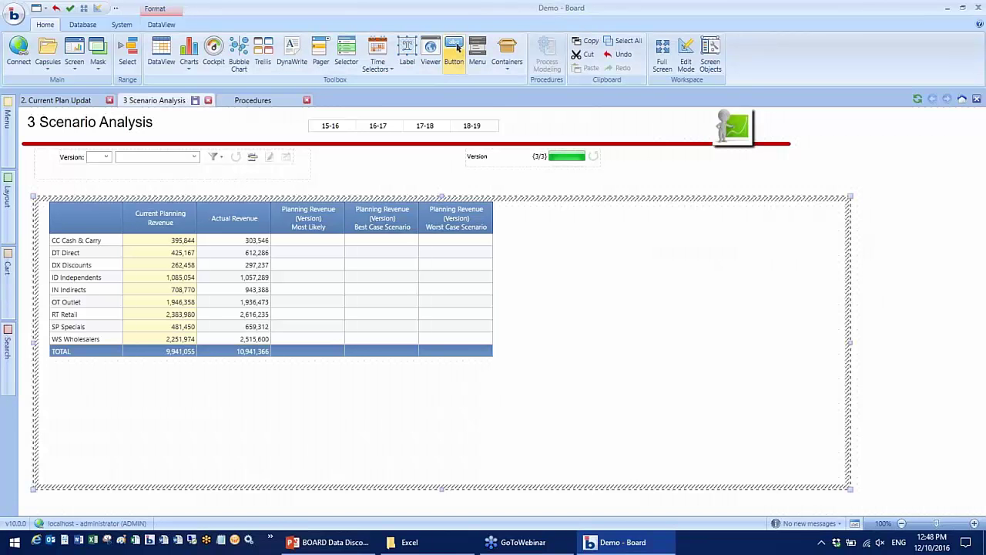
# Place a new button on the screen labelled 'Version Copy'
pyautogui.click(640, 159)
pyautogui.rightClick(669, 166)
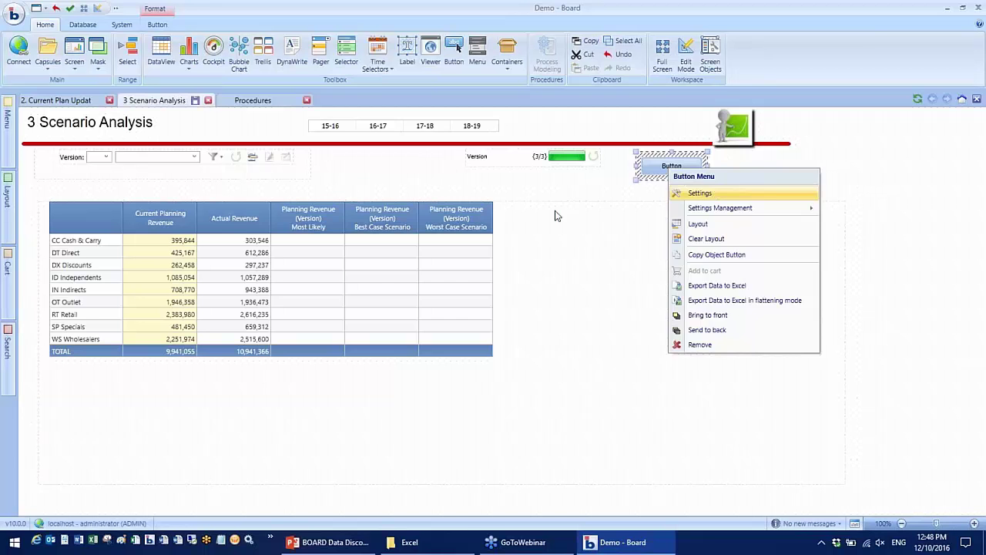
pyautogui.press('Return')
pyautogui.write('Version Copy')
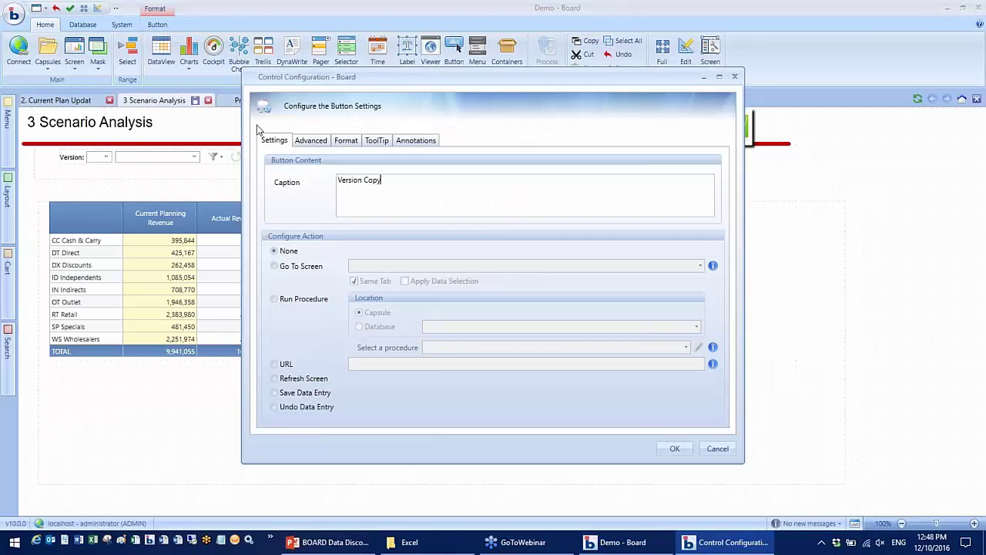
# Link the button to the Demo database's Version Copy procedure and save the screen
pyautogui.click(304, 300)
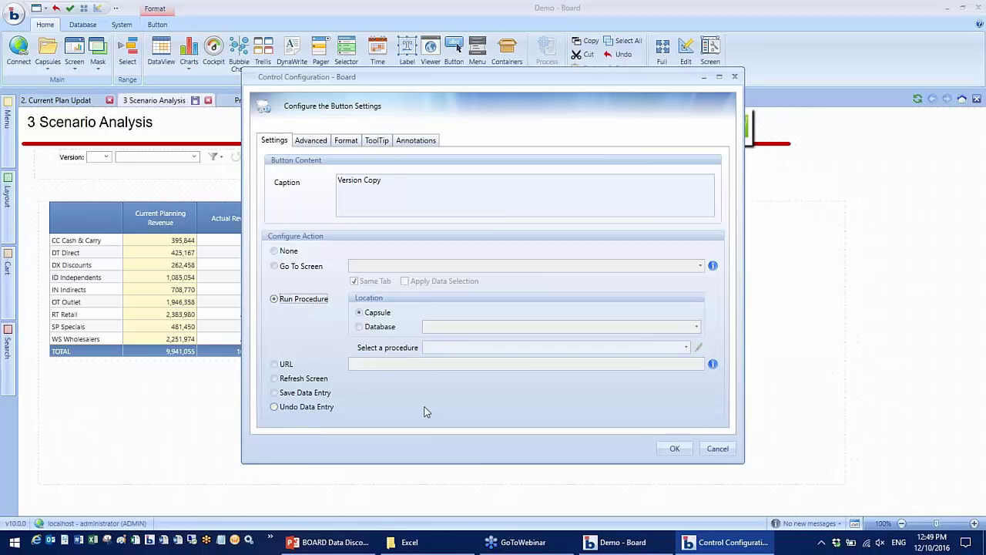
pyautogui.click(382, 328)
pyautogui.click(436, 326)
pyautogui.click(446, 347)
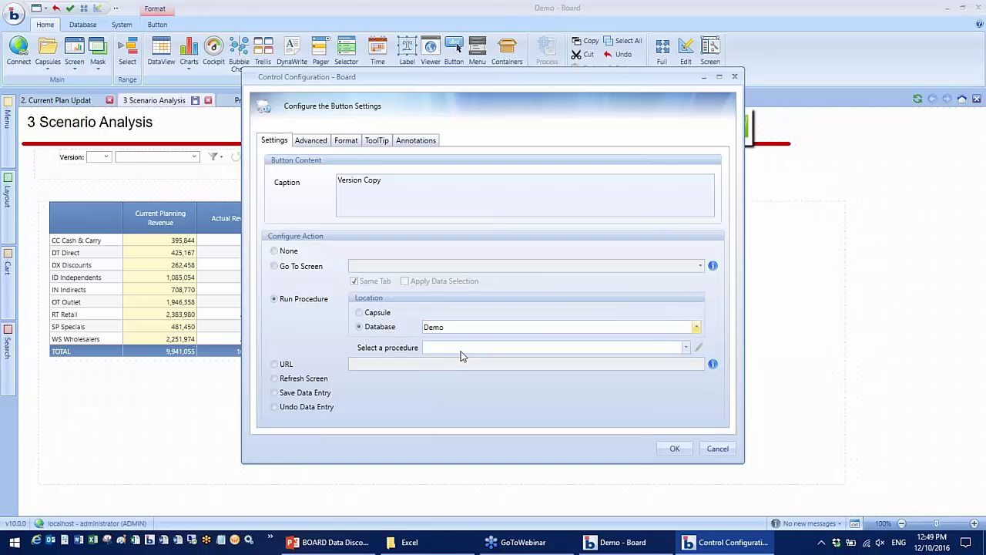
pyautogui.click(463, 348)
pyautogui.click(464, 376)
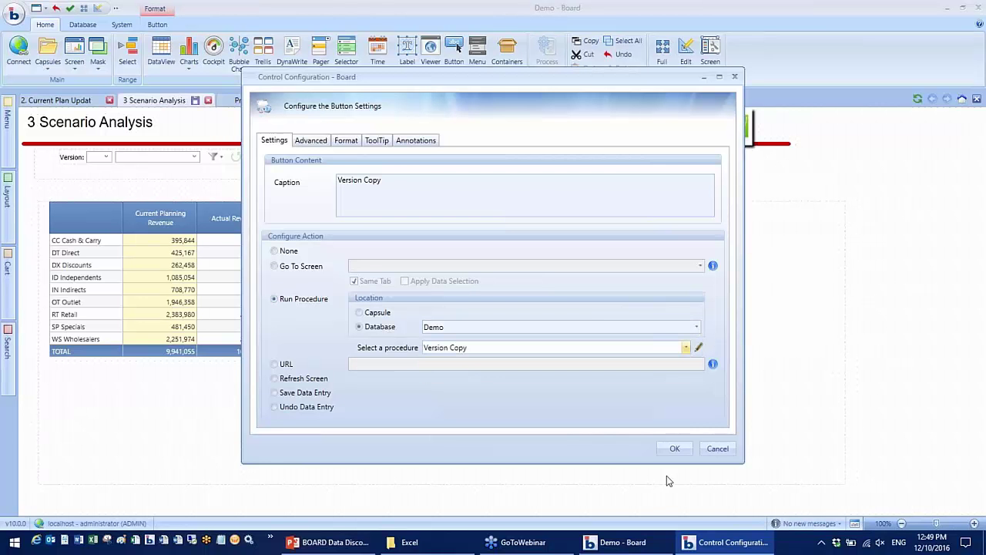
pyautogui.click(672, 447)
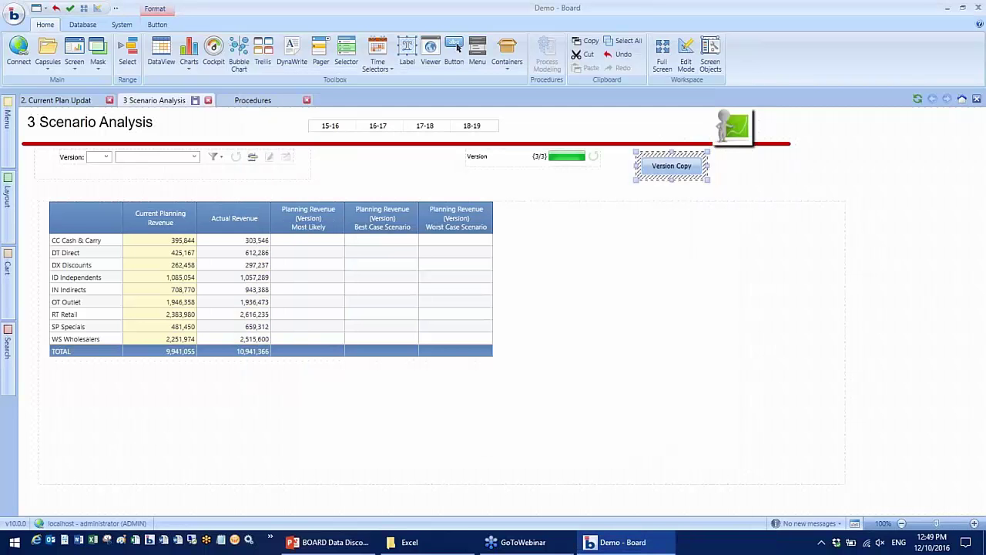
pyautogui.click(195, 101)
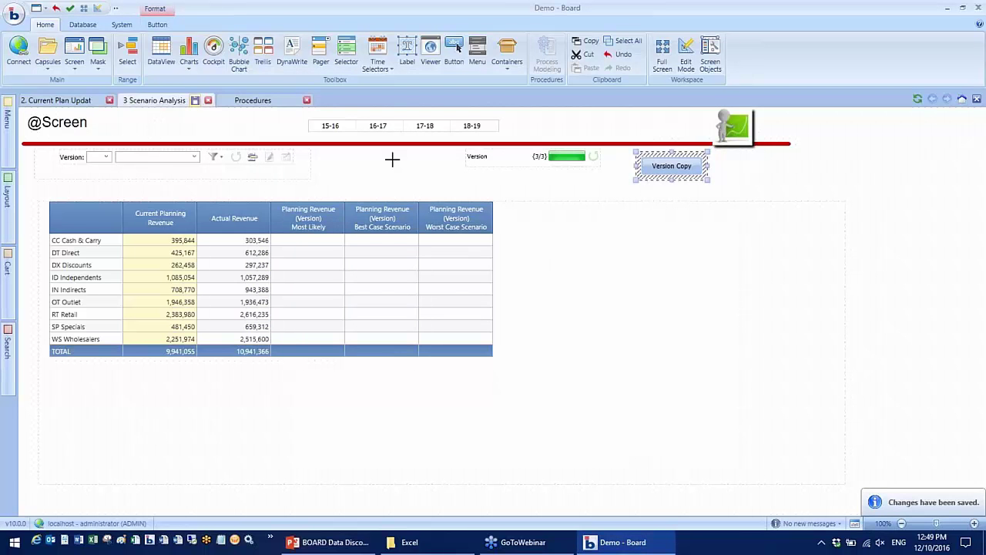
# Leave edit mode and run Version Copy, filling each version column with 9,941,055 in total
pyautogui.hotkey('ctrl', 'e')
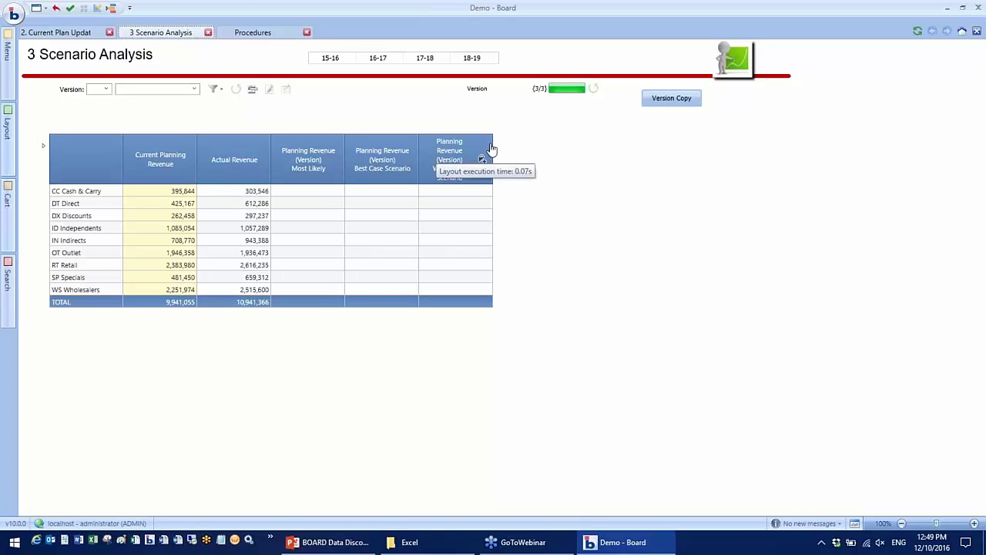
pyautogui.click(668, 104)
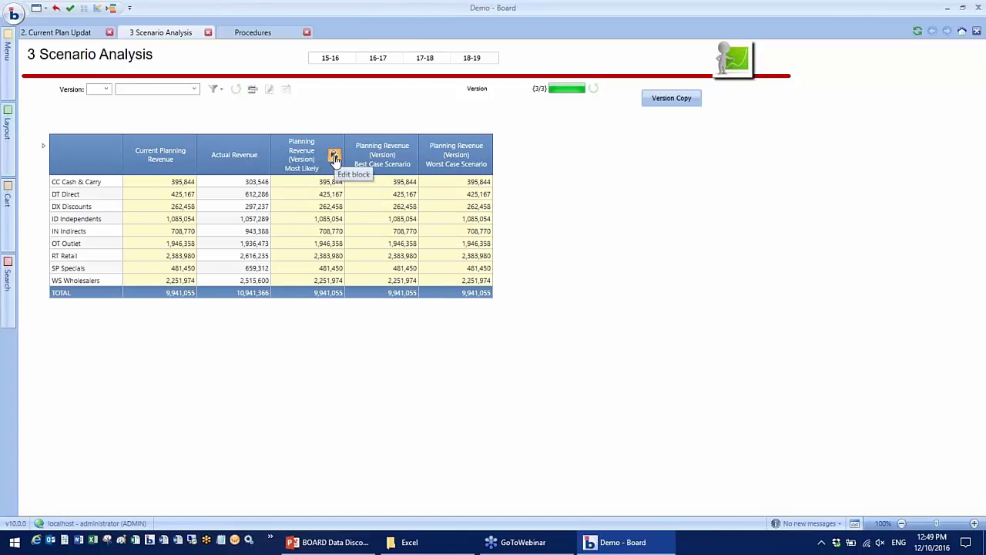
# Multiply every Best Case Scenario revenue cell by 1.2 and save the change
pyautogui.click(335, 157)
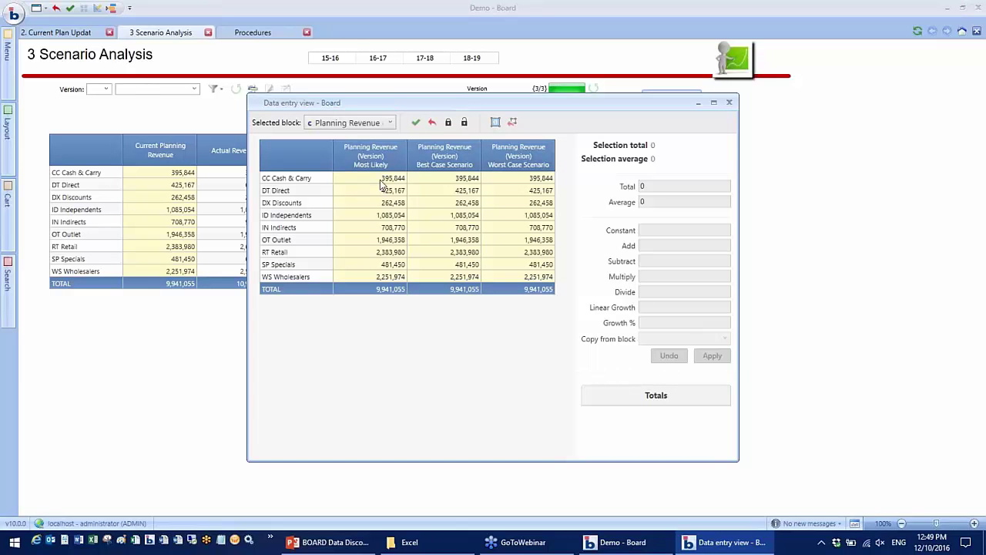
pyautogui.moveTo(383, 182); pyautogui.dragTo(383, 261)
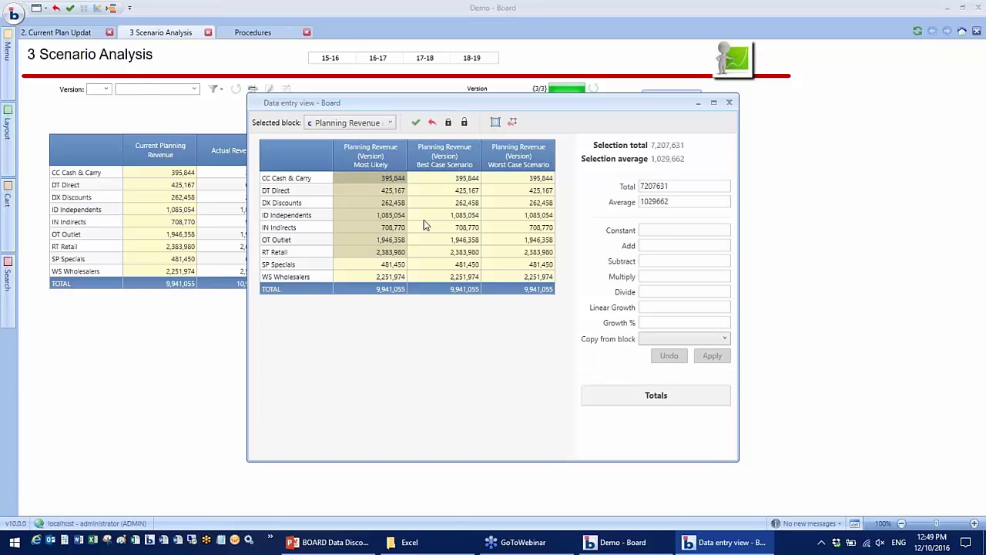
pyautogui.click(442, 162)
pyautogui.moveTo(433, 178); pyautogui.dragTo(455, 279)
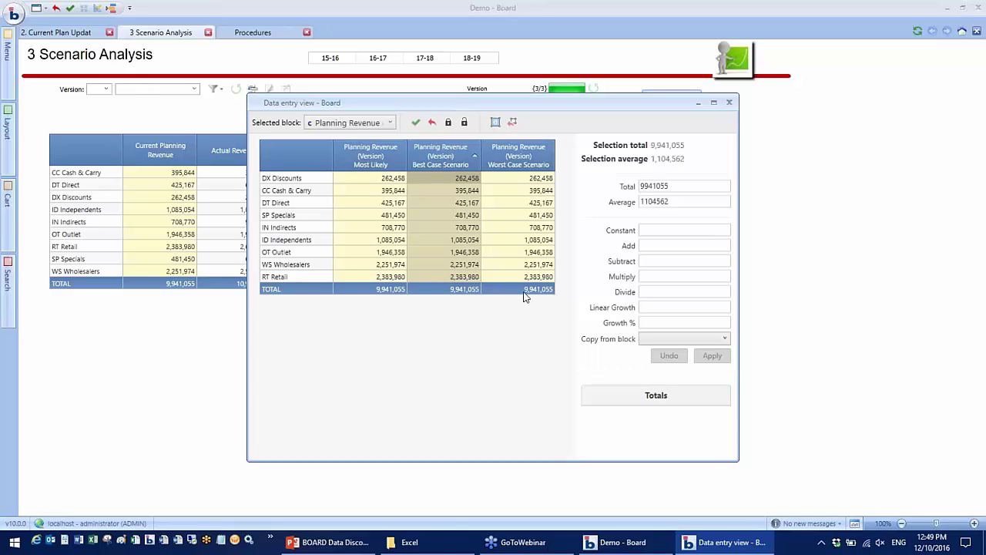
pyautogui.click(678, 278)
pyautogui.write('1.2')
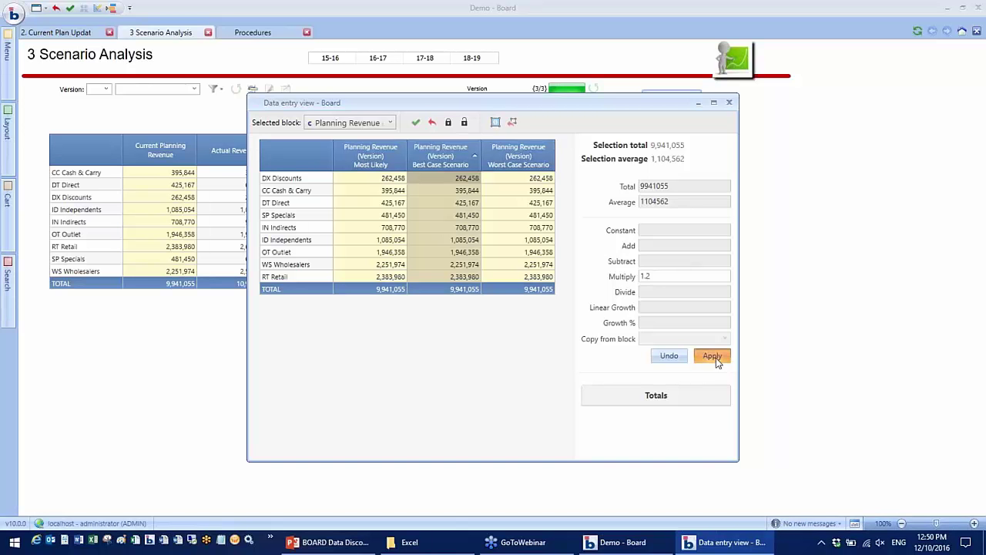
pyautogui.click(712, 356)
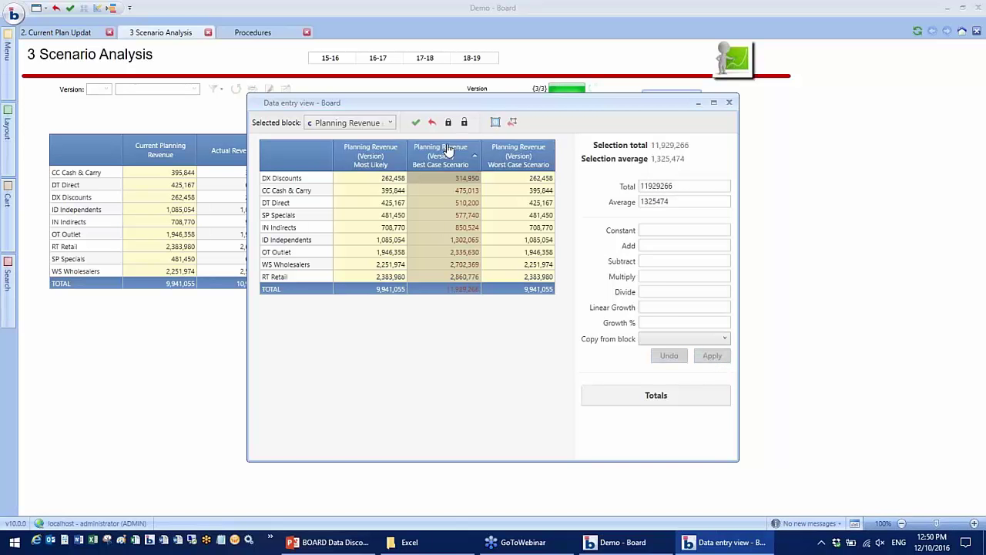
pyautogui.click(415, 121)
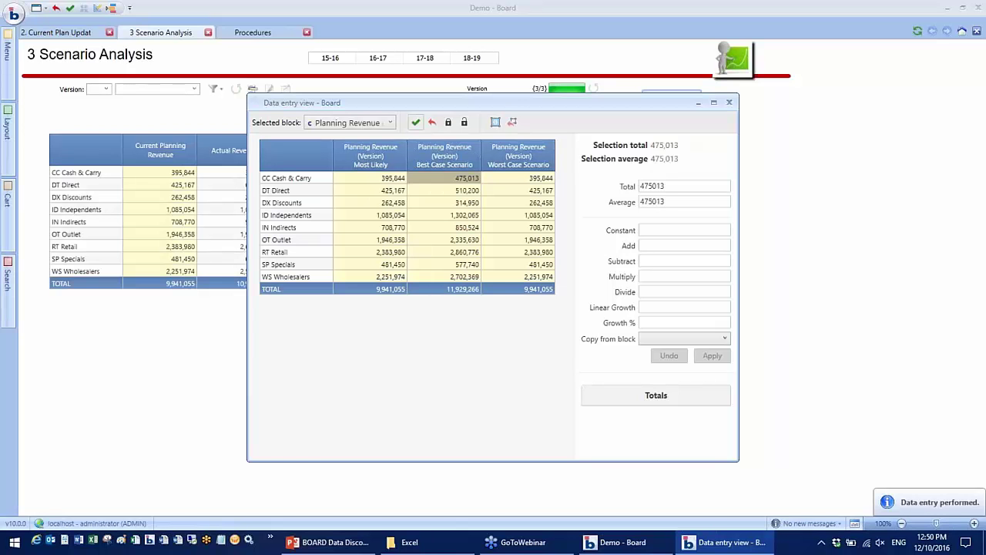
# Multiply the Worst Case Scenario revenue cells by 0.5, save, and close data entry
pyautogui.moveTo(518, 178); pyautogui.dragTo(518, 279)
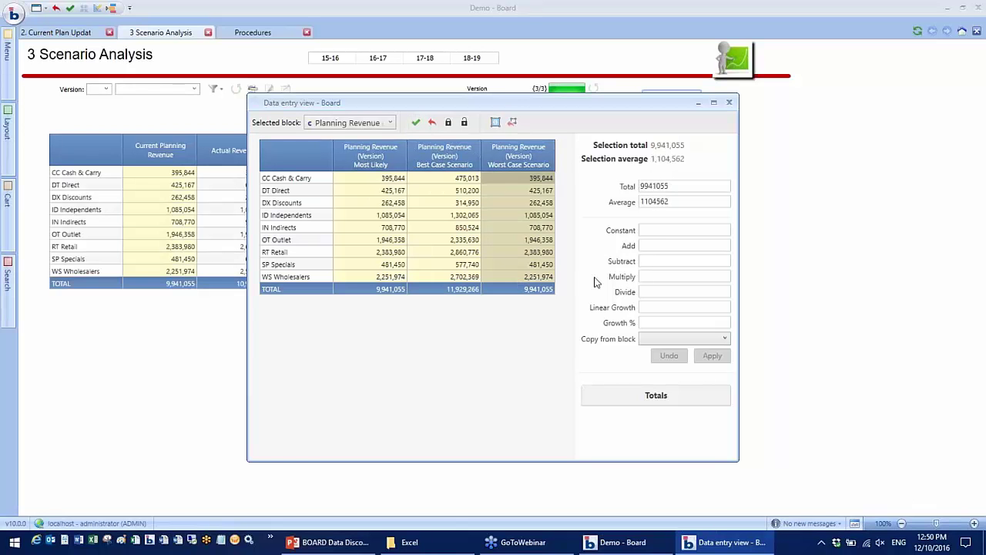
pyautogui.click(662, 276)
pyautogui.write('0.5')
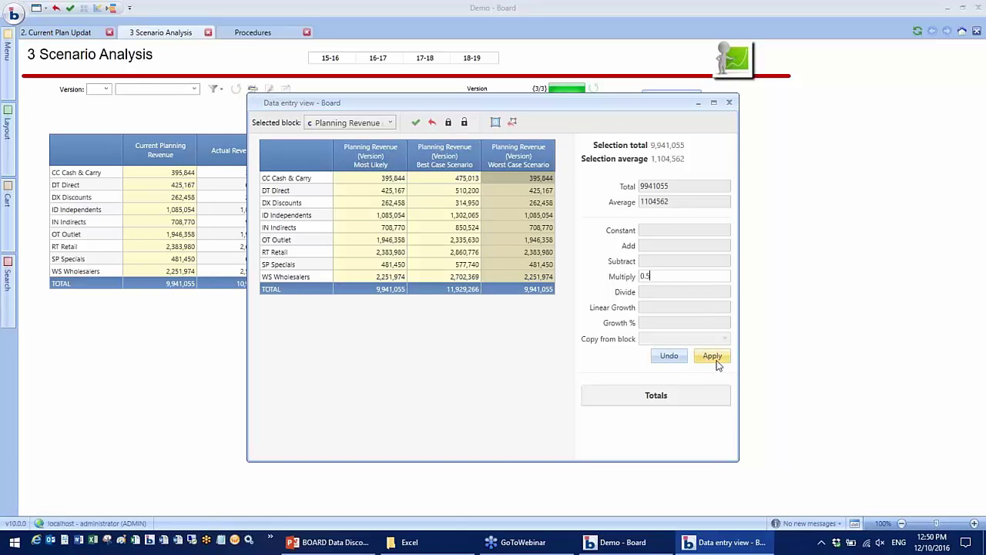
pyautogui.click(712, 355)
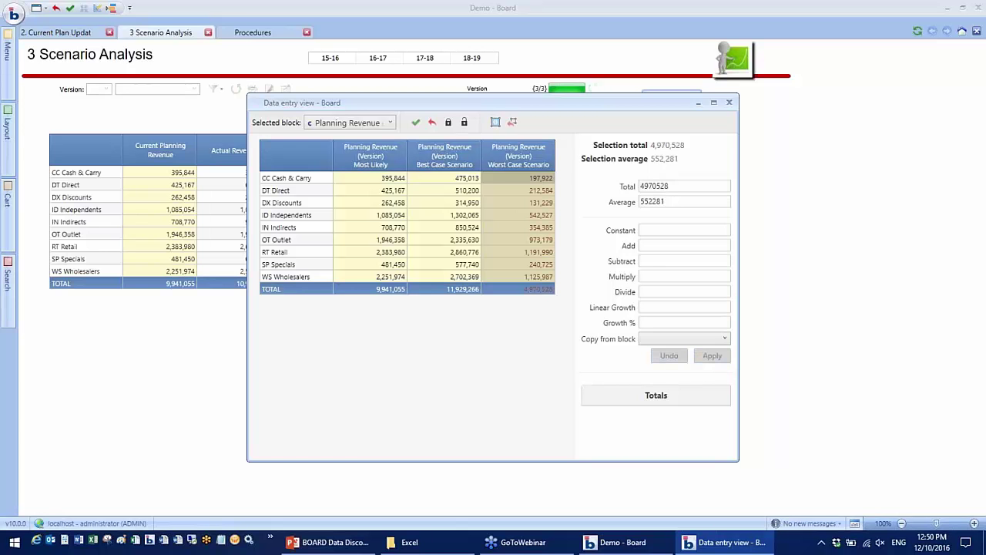
pyautogui.click(417, 122)
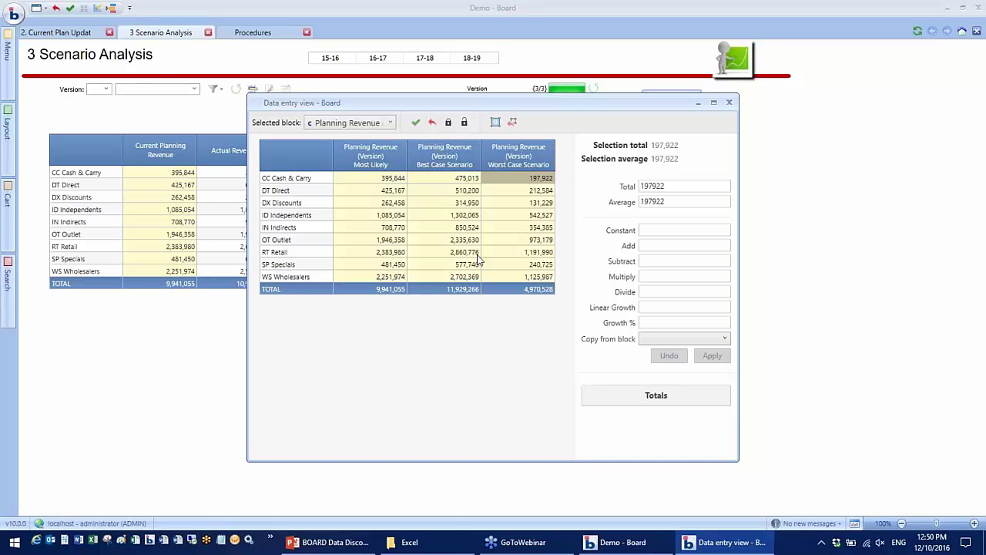
pyautogui.click(729, 111)
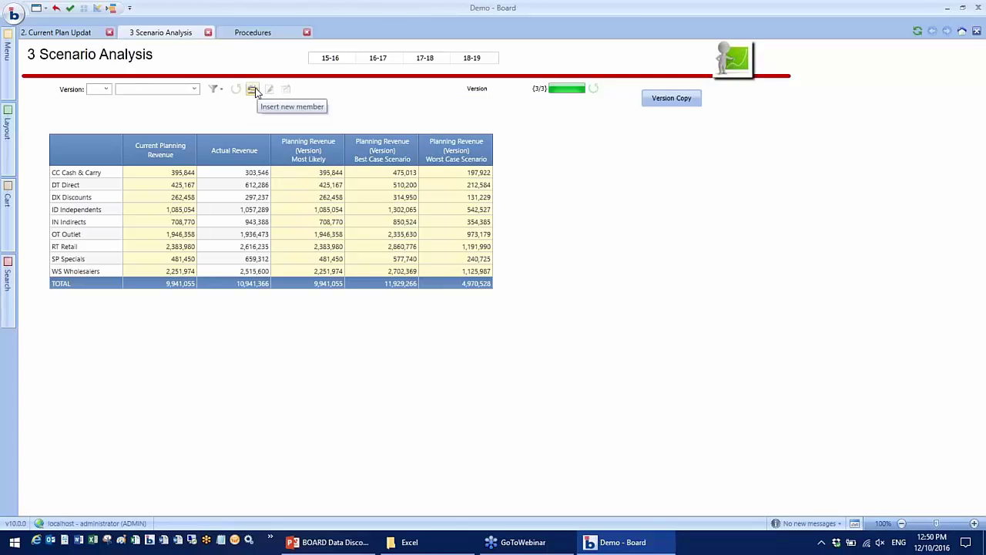
# Create a new version member named FY17WK10
pyautogui.click(254, 90)
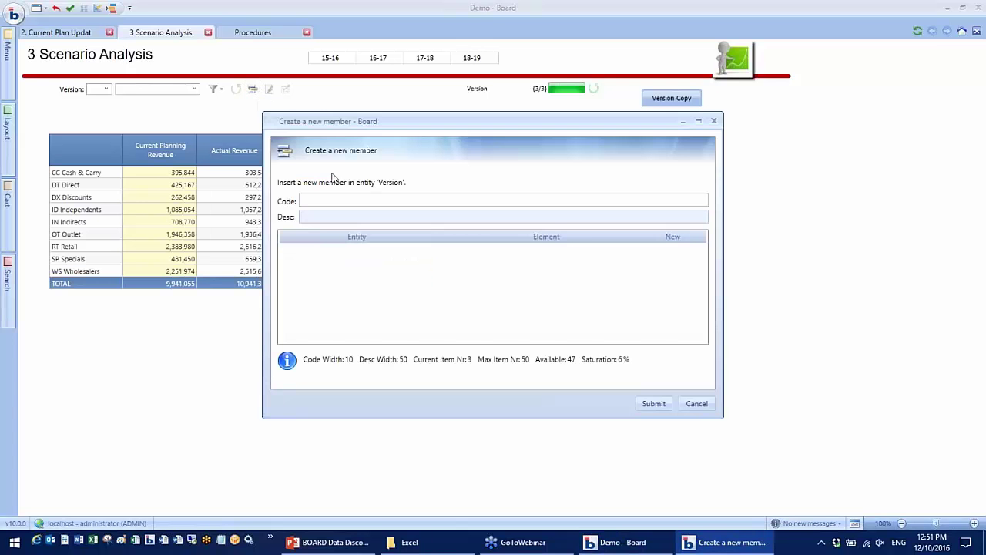
pyautogui.write('FY17WK10')
pyautogui.click(660, 405)
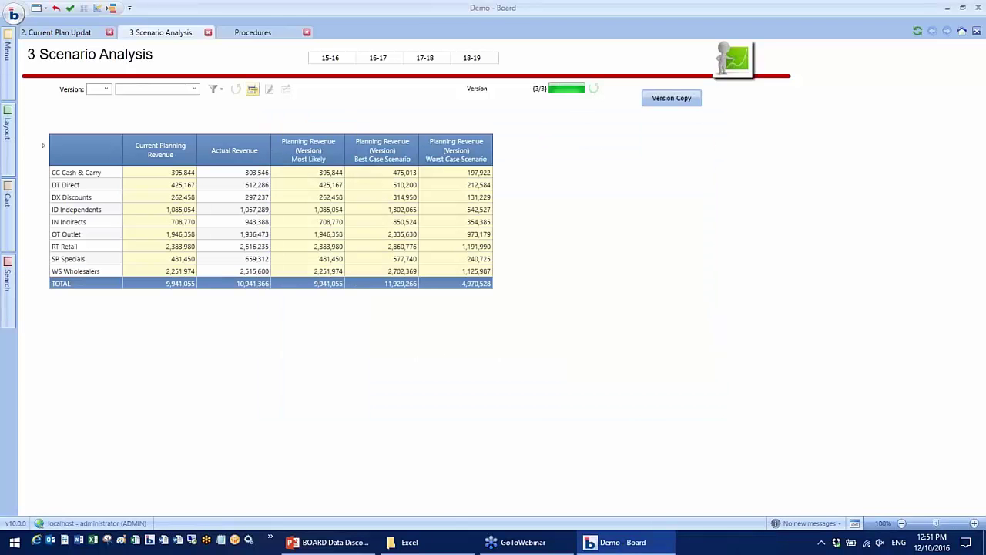
# Tick FY17WK10 in the Version selector to show it as a Planning Revenue column
pyautogui.click(576, 91)
pyautogui.click(396, 152)
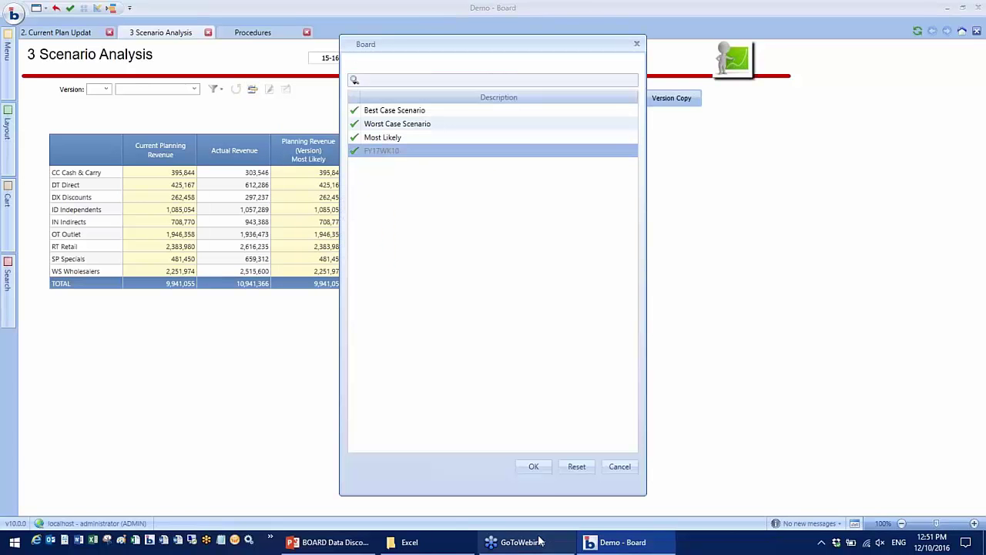
pyautogui.click(533, 467)
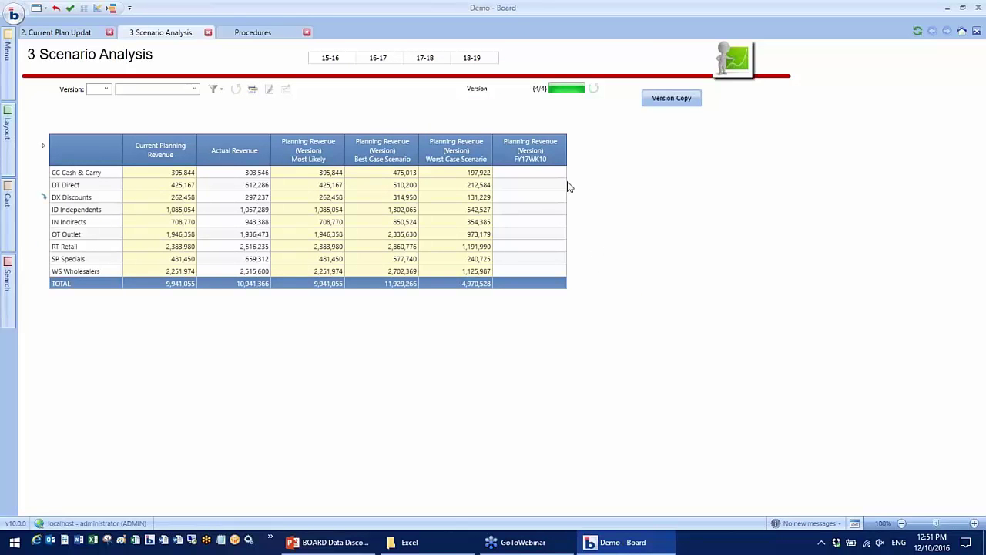
pyautogui.moveTo(536, 145)
# Close the 3 Scenario Analysis tab, answering Yes to save its changes
pyautogui.click(736, 68)
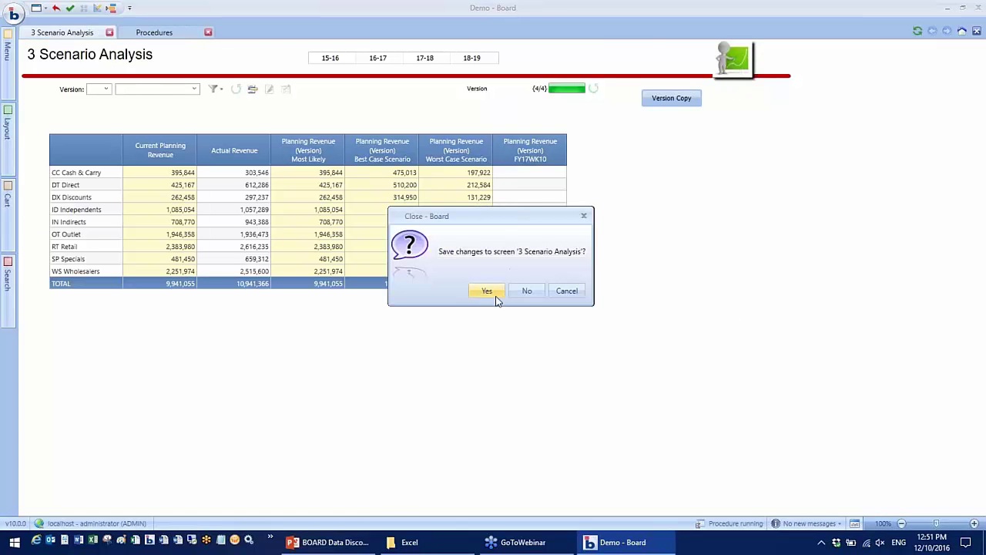
pyautogui.click(496, 299)
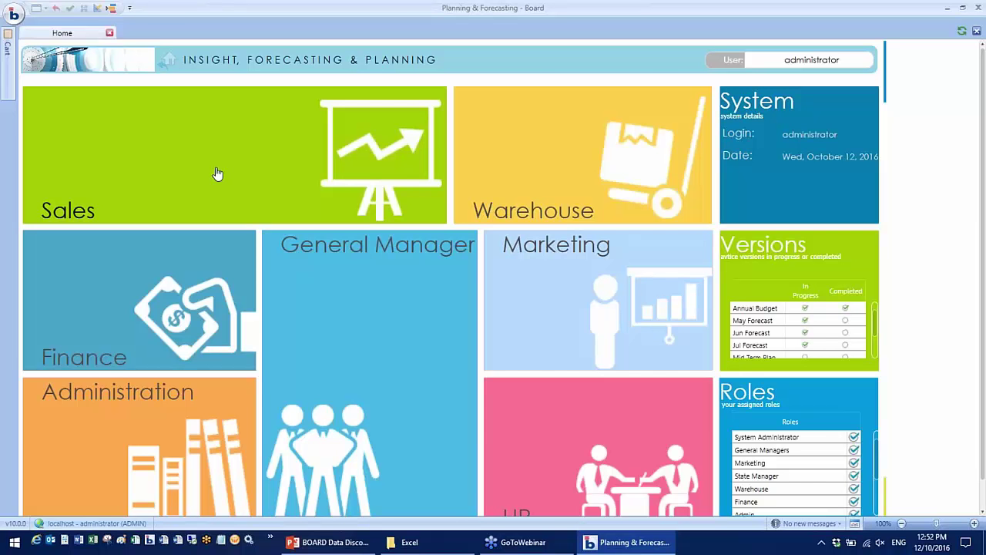
# Open the Sales tile to display the Sales - By 9L dashboard
pyautogui.click(218, 174)
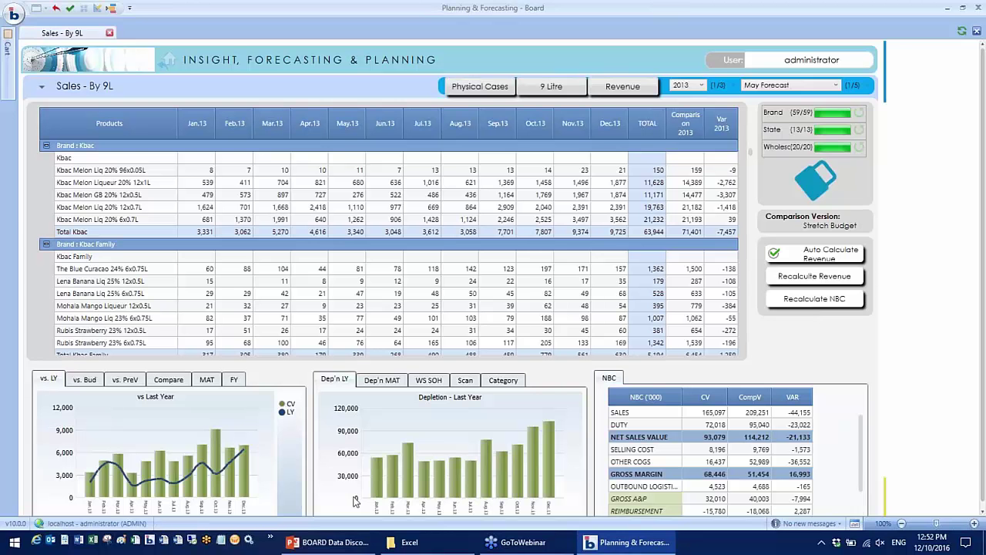
# Switch to PowerPoint and show slide 5, Key Features Summary, of the BOARD Data Discovery deck
pyautogui.moveTo(322, 550)
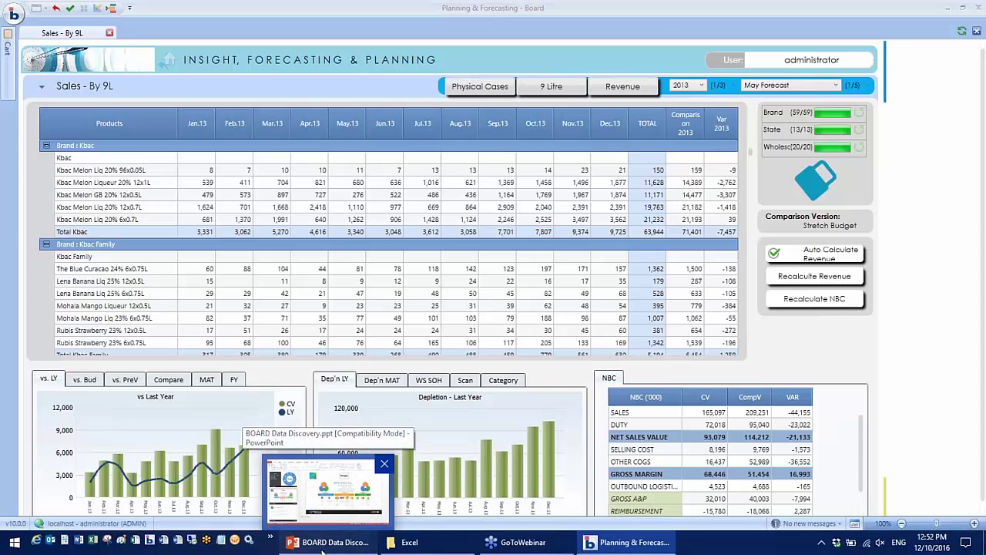
pyautogui.click(322, 546)
pyautogui.click(181, 433)
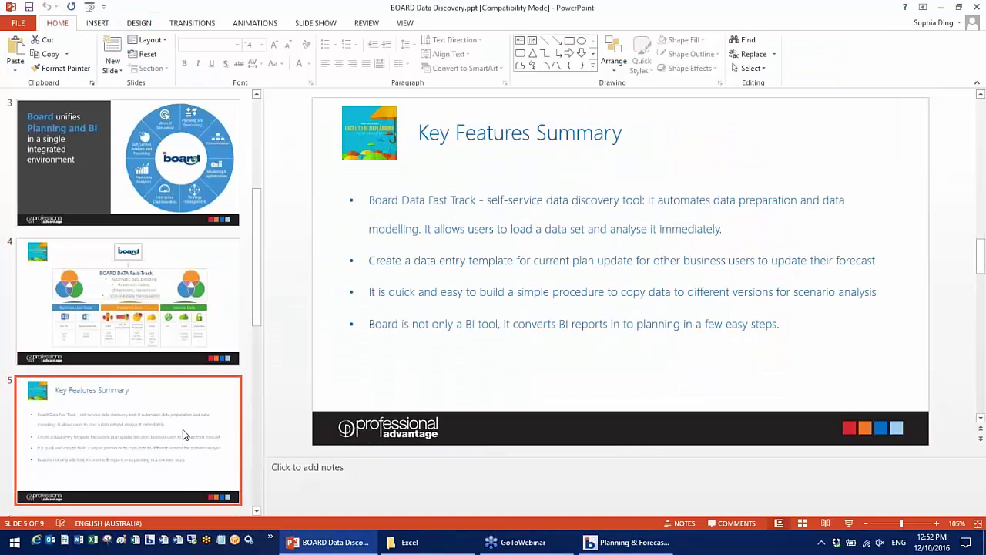